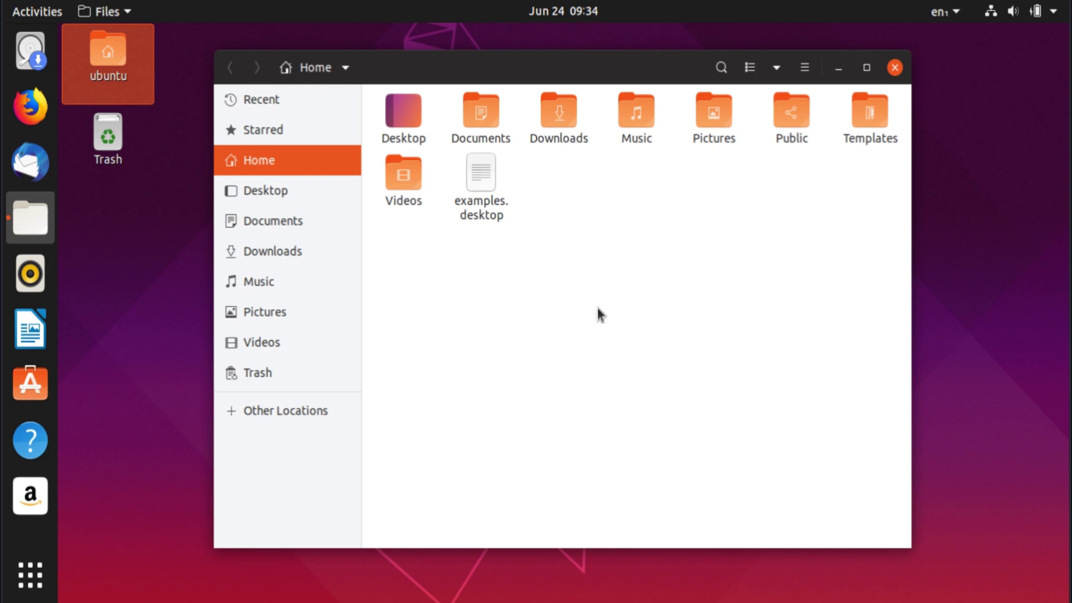
Step: Close the Home folder window
click(140, 317)
click(526, 321)
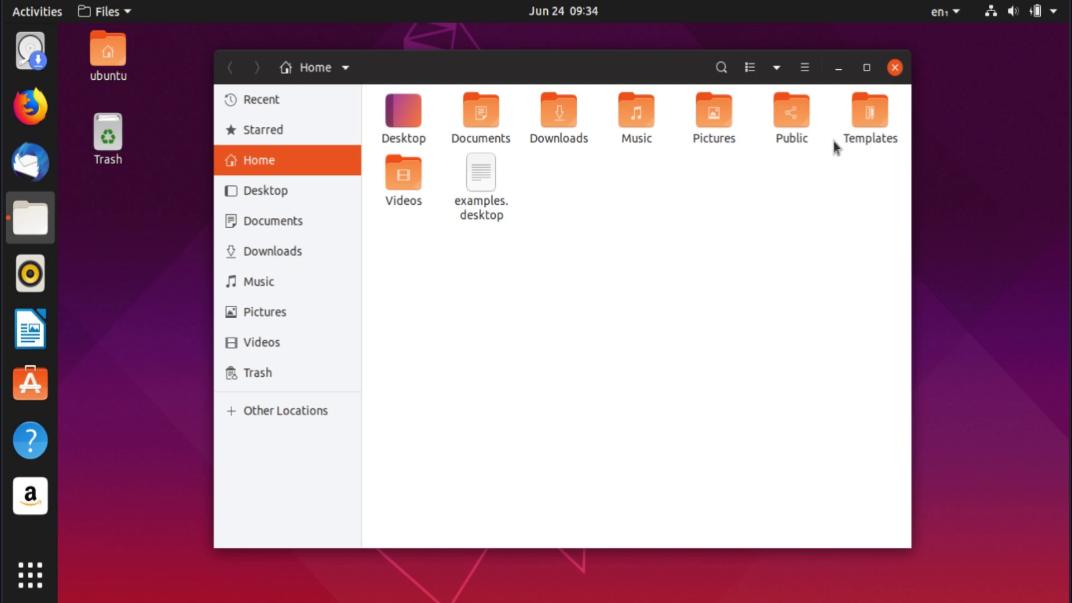
click(895, 68)
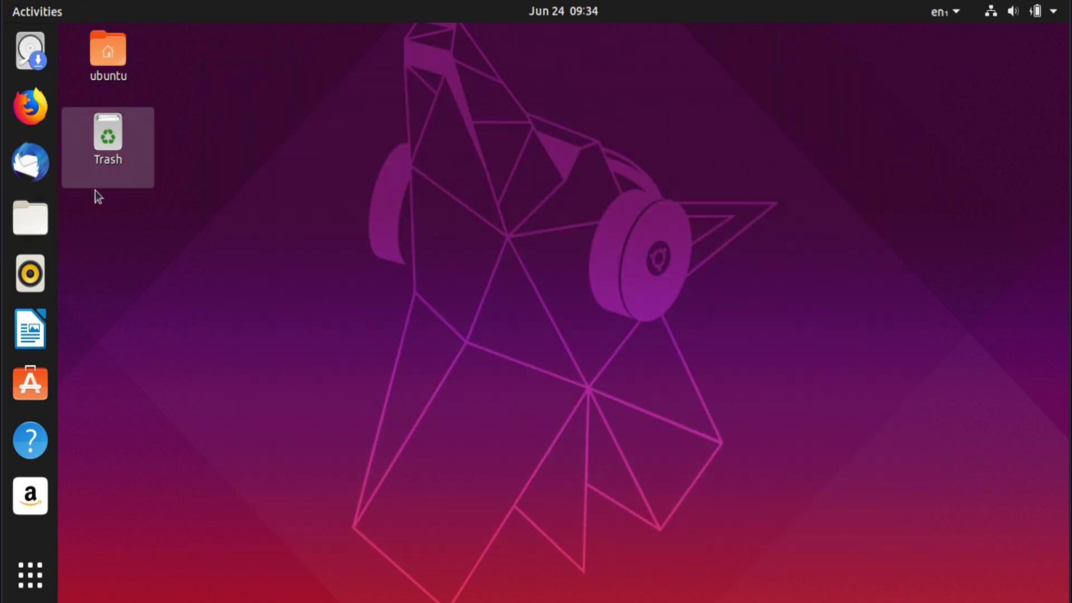
Step: Open the ubuntu home folder from the desktop and close its window again
click(112, 78)
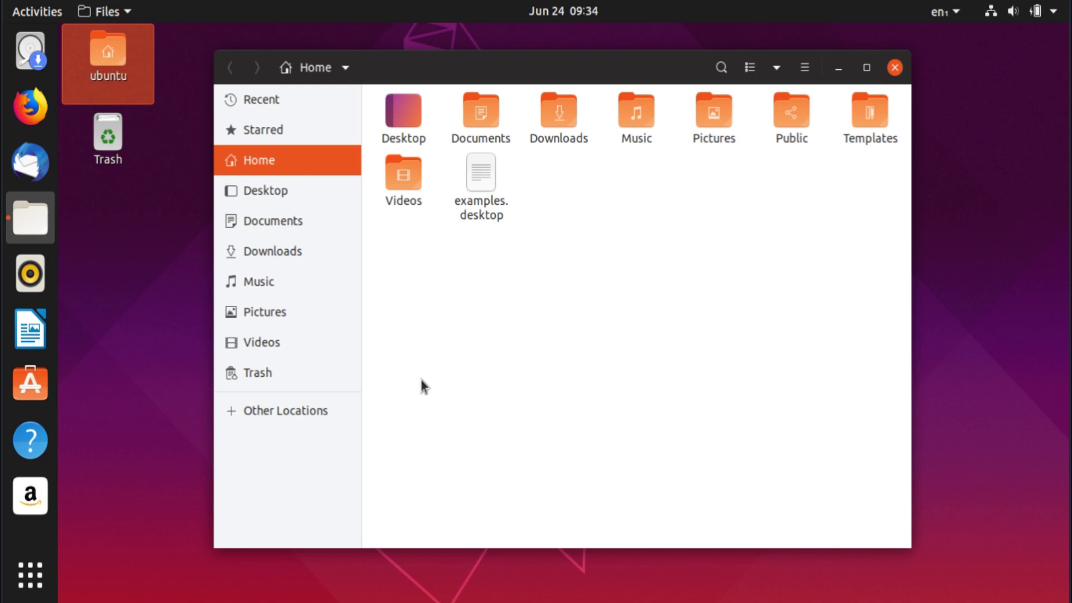
key(ctrl+w)
click(300, 325)
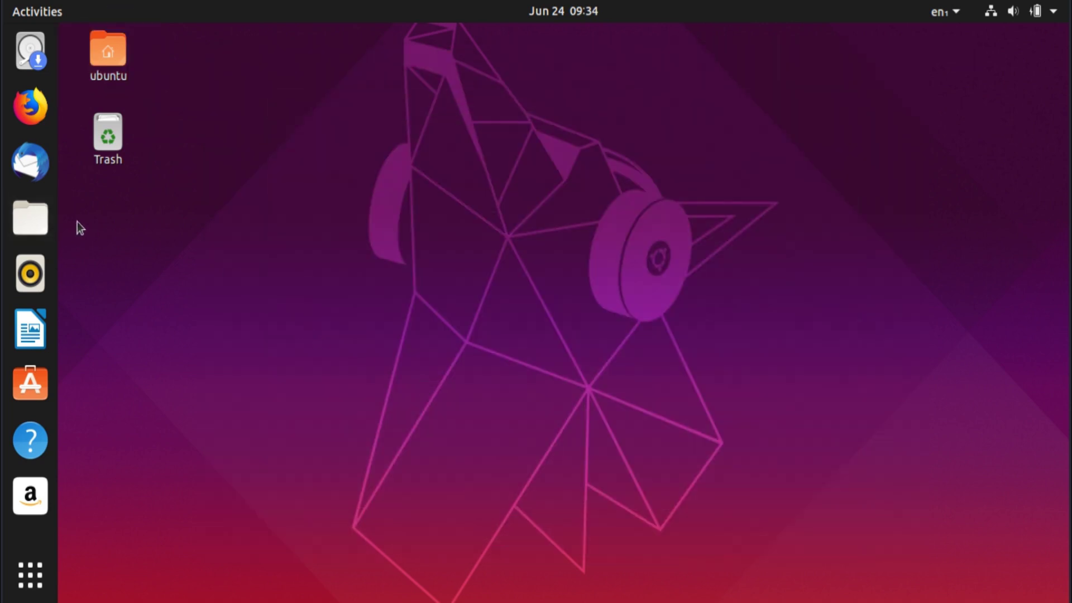
Step: Launch the Rhythmbox music player and quit it
click(31, 271)
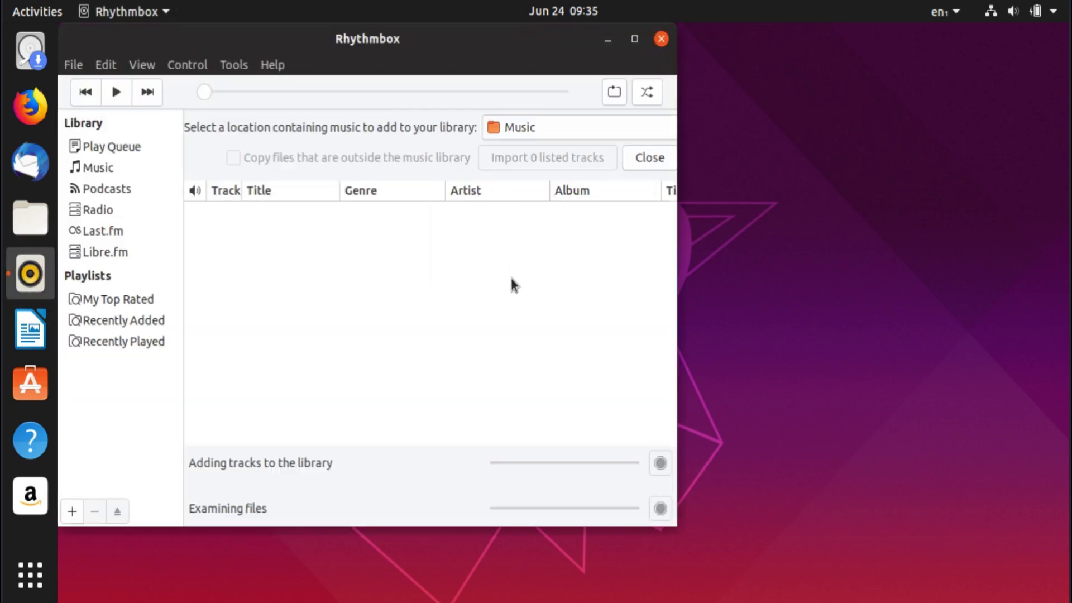
key(ctrl+q)
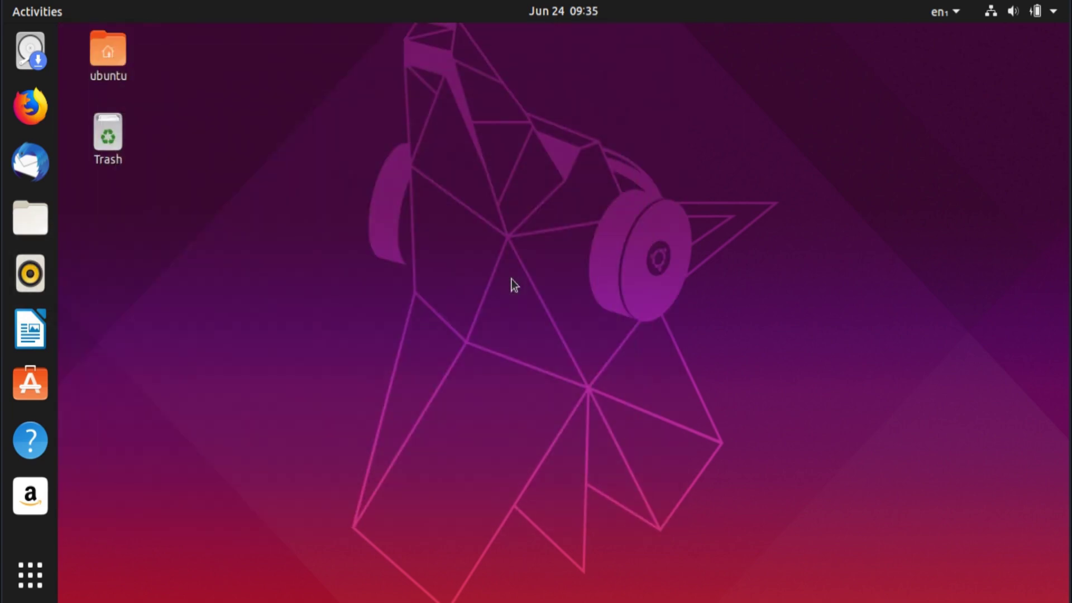
Step: Open the ubuntu home folder from the desktop and bring up the file search
double_click(108, 53)
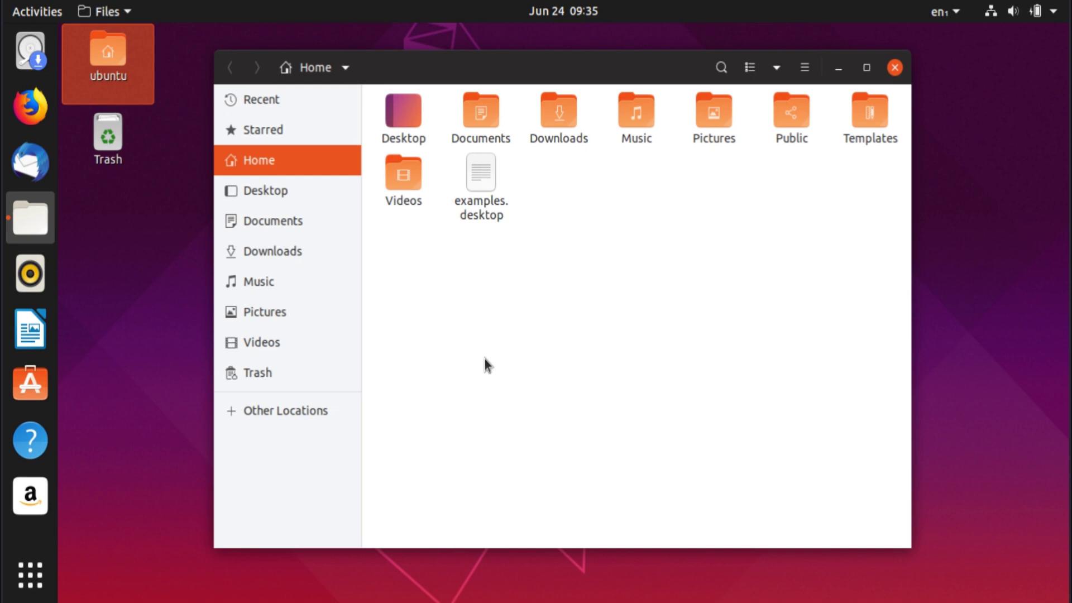
key(ctrl+f)
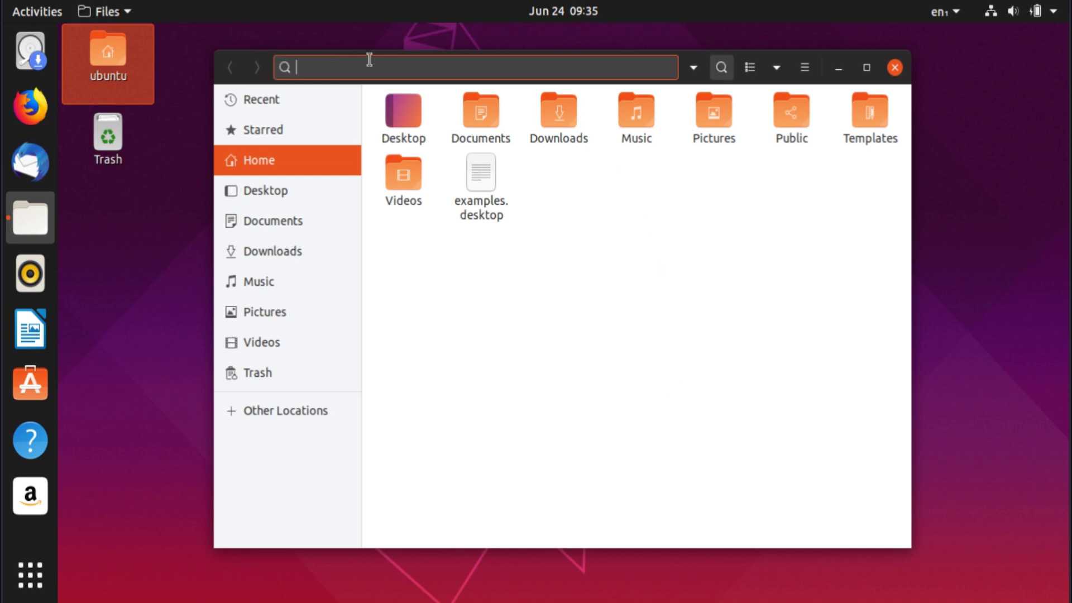
click(531, 313)
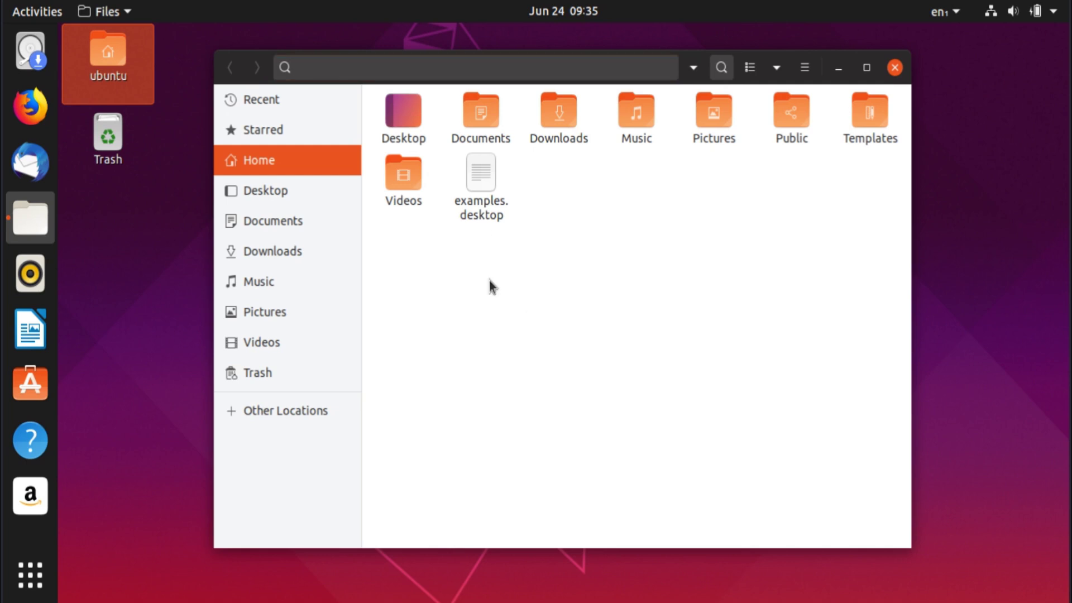
Step: Show the hidden files in the Home folder and hide them again, three times in a row
key(ctrl+h)
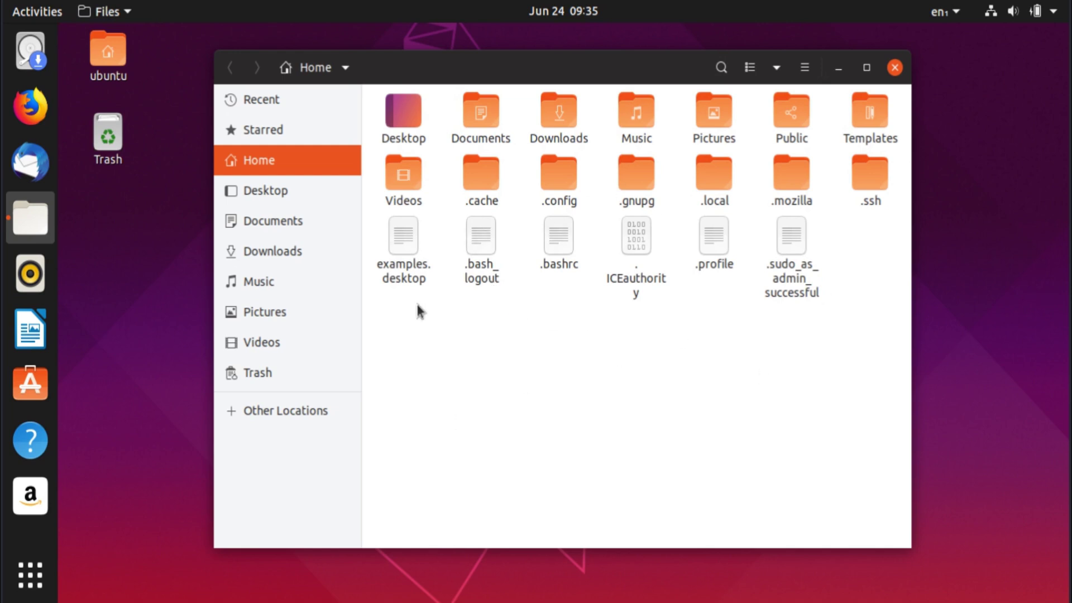
key(ctrl+h)
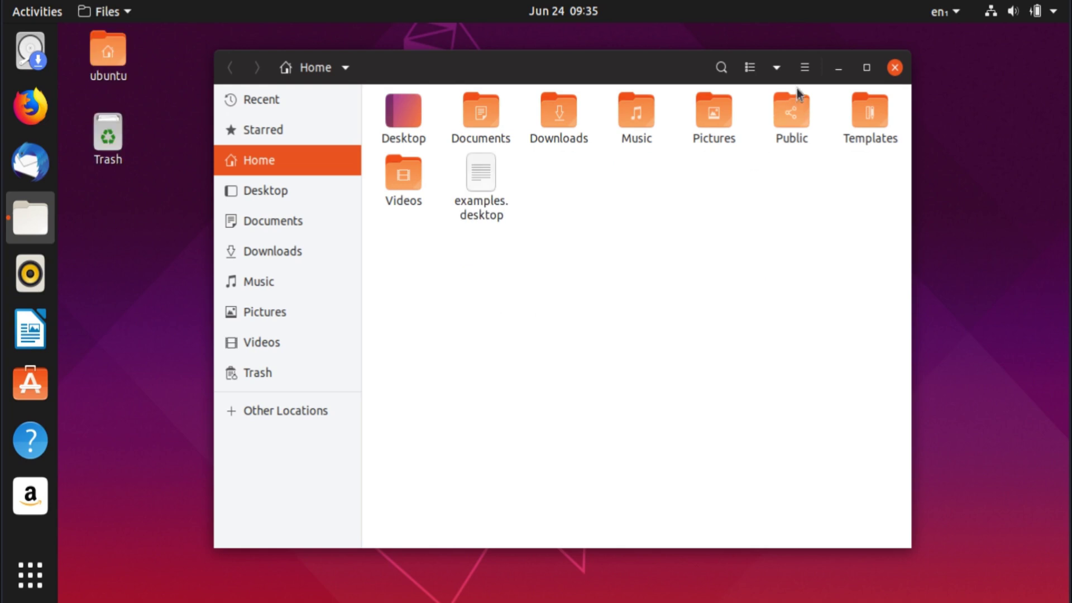
click(804, 70)
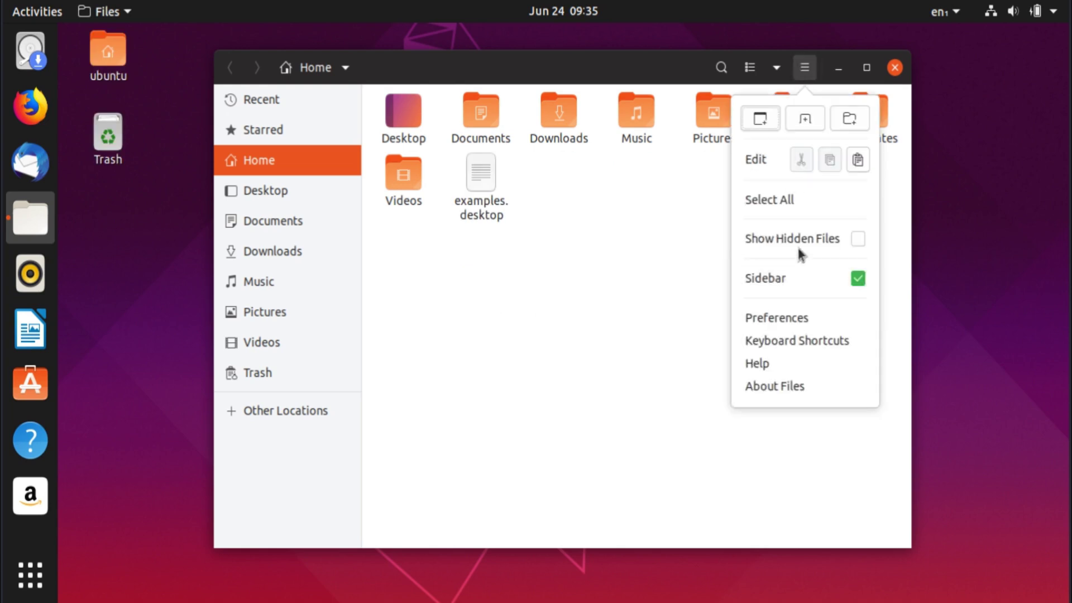
click(854, 242)
click(804, 67)
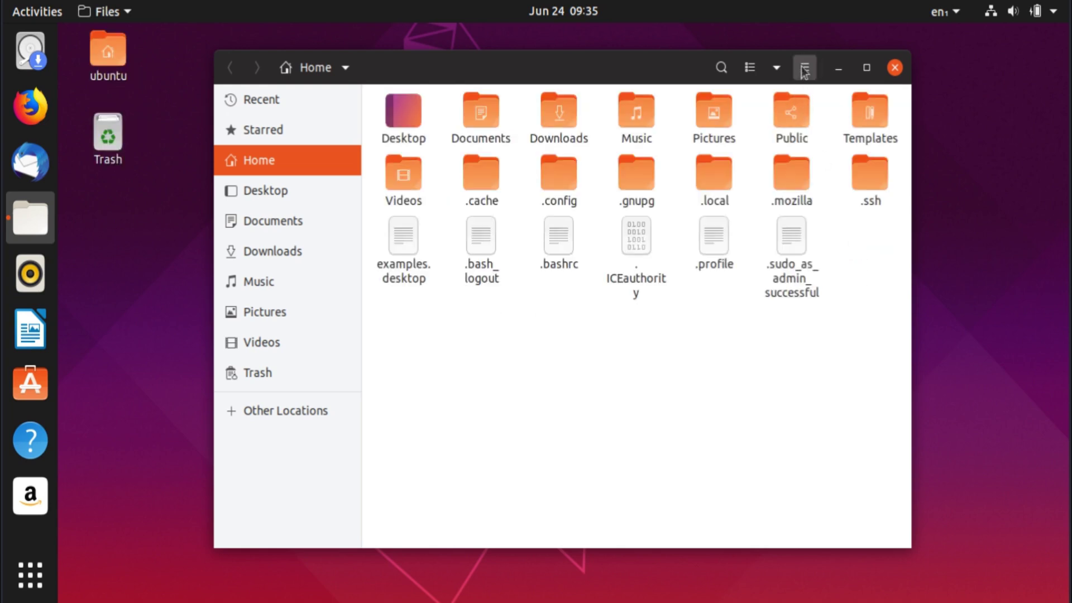
click(854, 239)
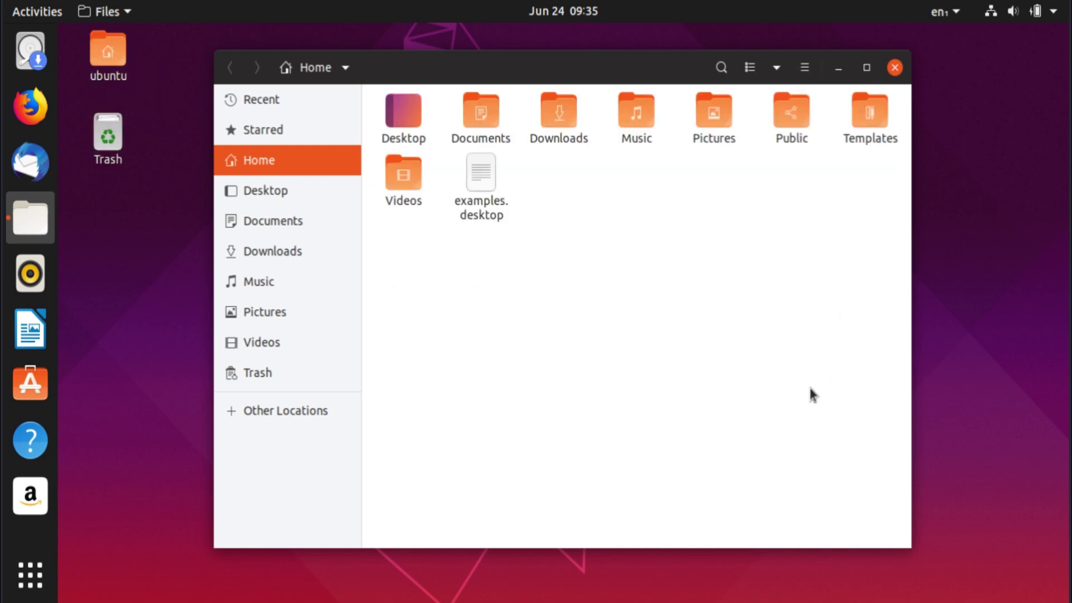
key(ctrl+h)
key(ctrl+h)
Step: Look through the home folder's properties, including Permissions and Local Network Share, and close the dialog
key(ctrl+i)
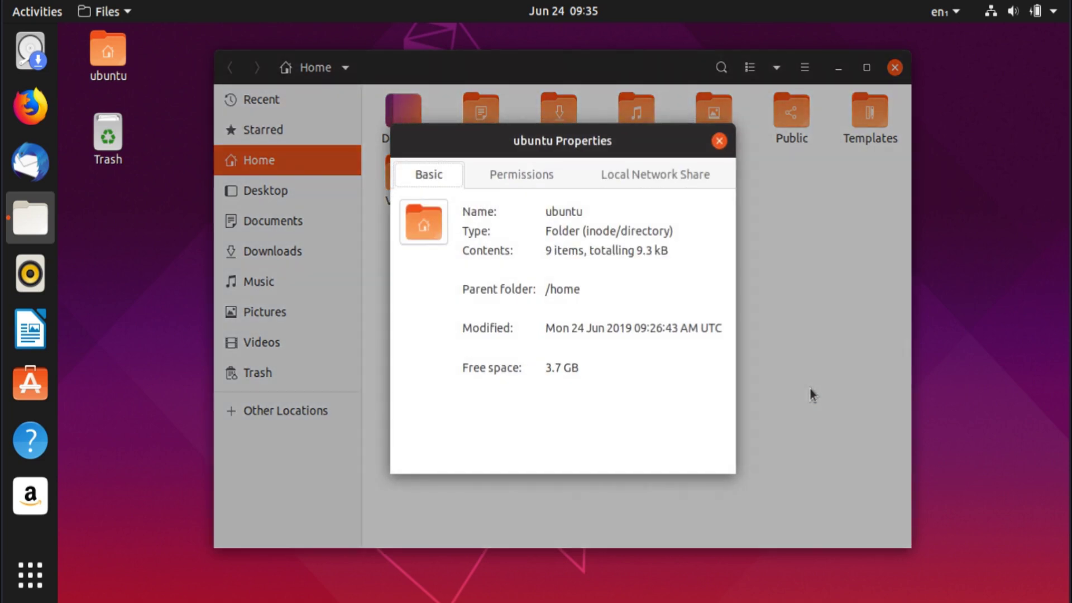
click(497, 172)
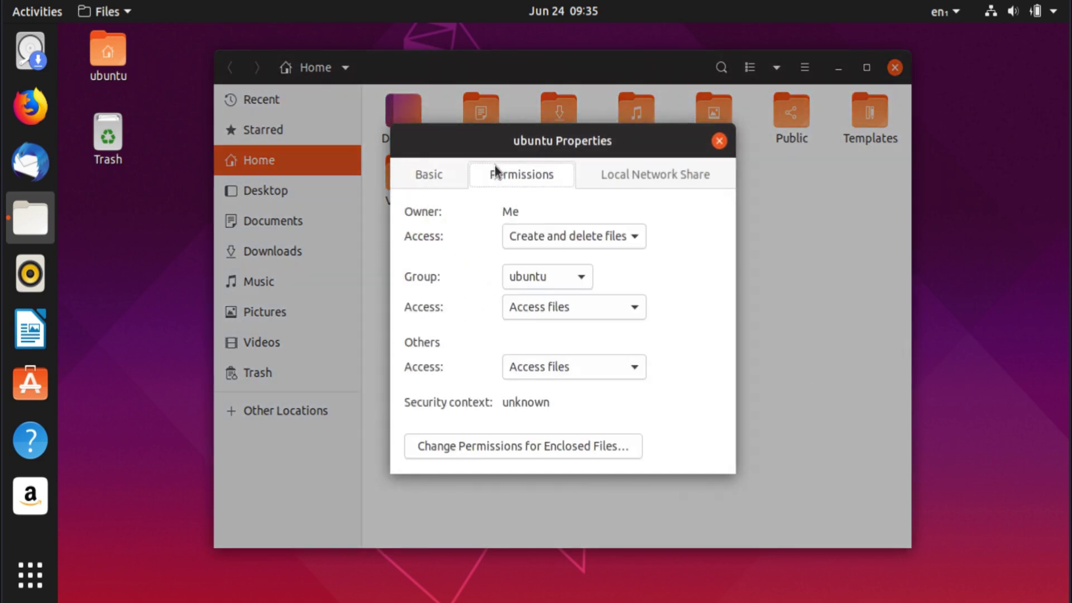
click(593, 177)
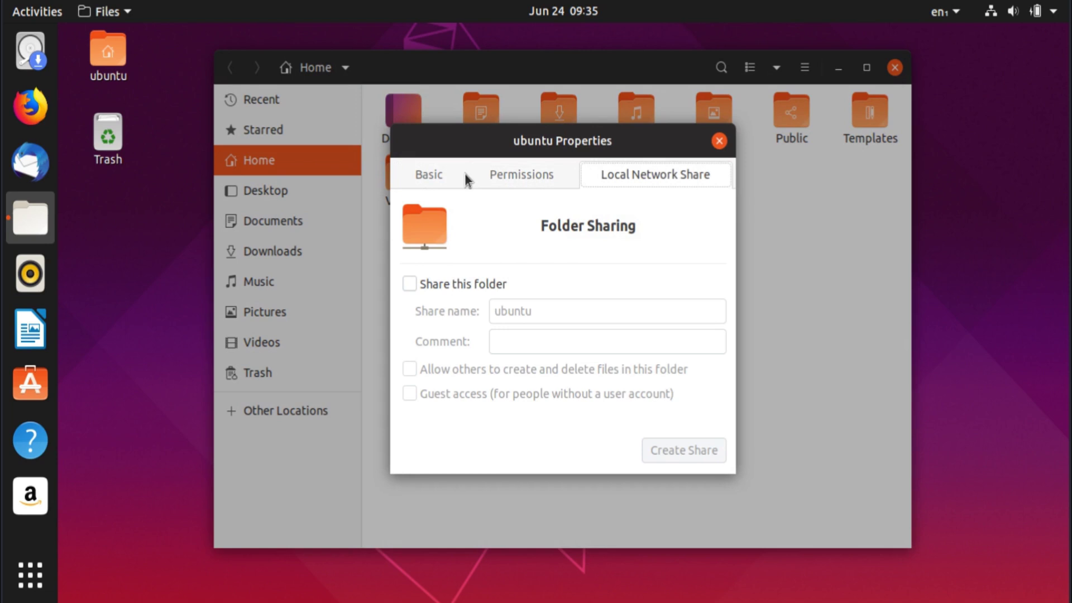
click(723, 144)
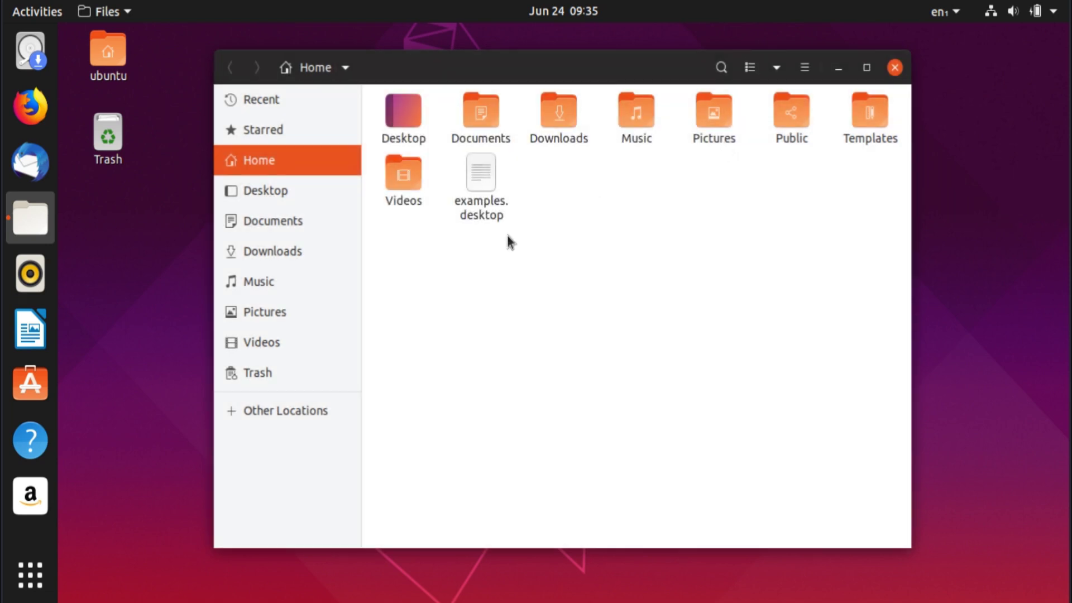
Step: View the available file actions for the Videos folder, then dismiss them without choosing any
right_click(400, 175)
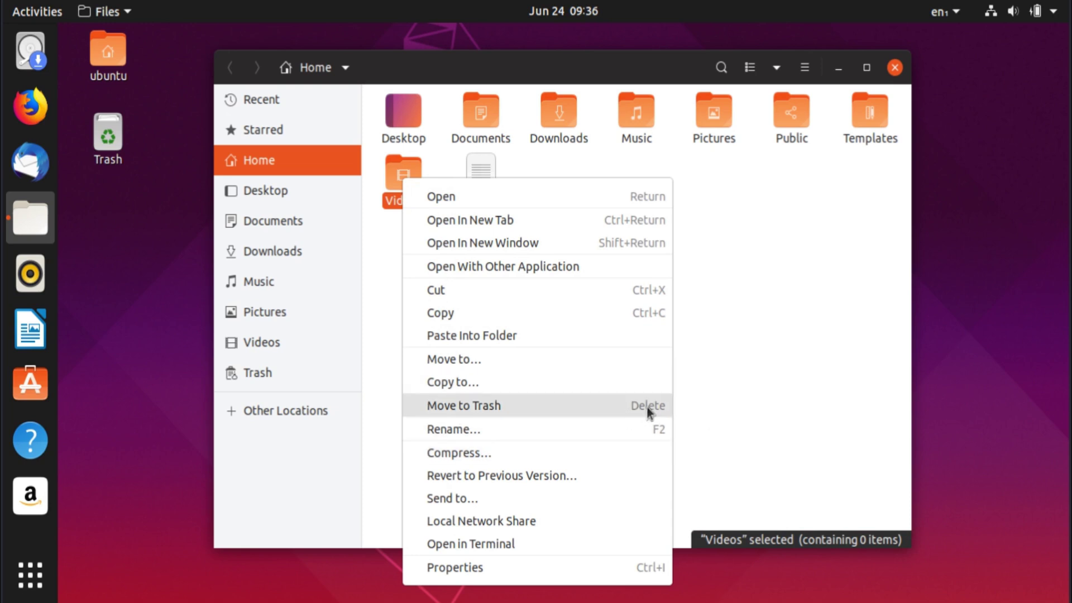
click(762, 391)
Step: Select the Desktop and Videos folders together with a selection rectangle, then clear the selection
drag(402, 279, 534, 106)
click(514, 233)
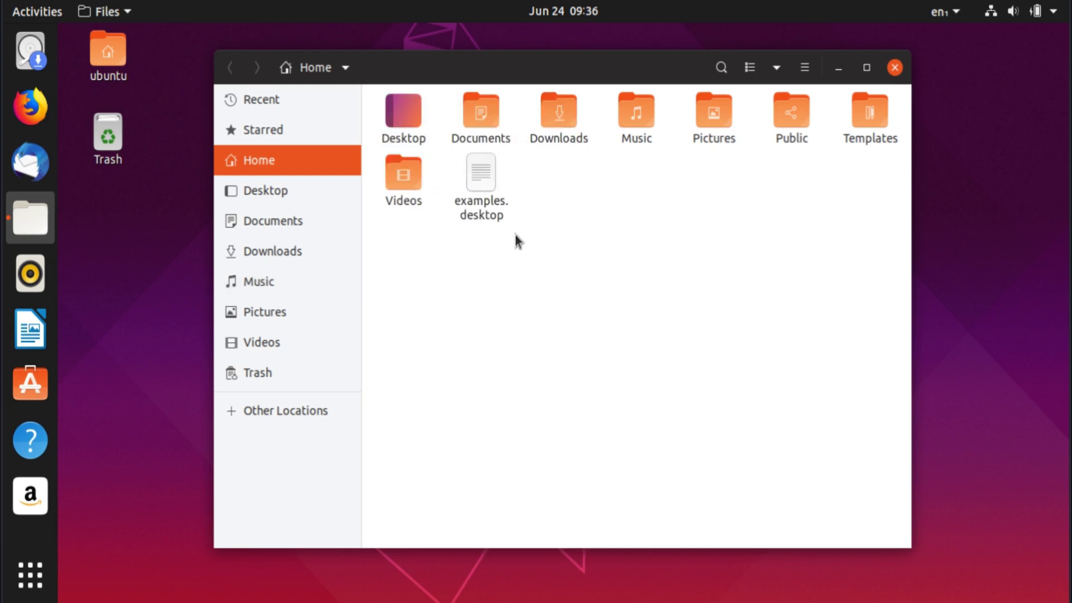
drag(393, 250, 403, 147)
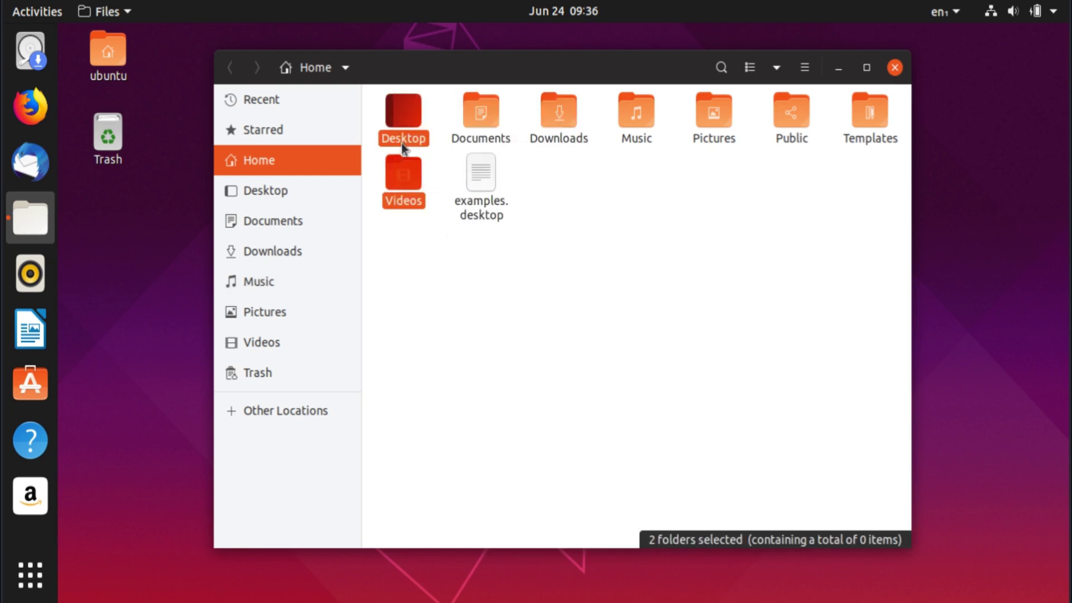
click(398, 331)
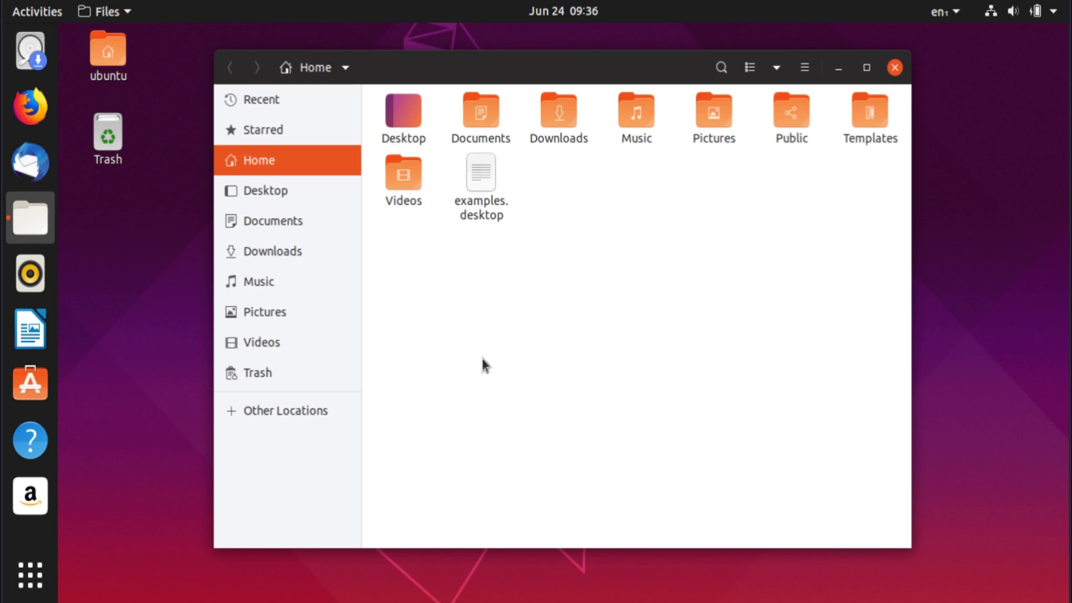
Step: Switch to a new Terminal window and move it down over the lower part of the Files window
key(ctrl+alt+t)
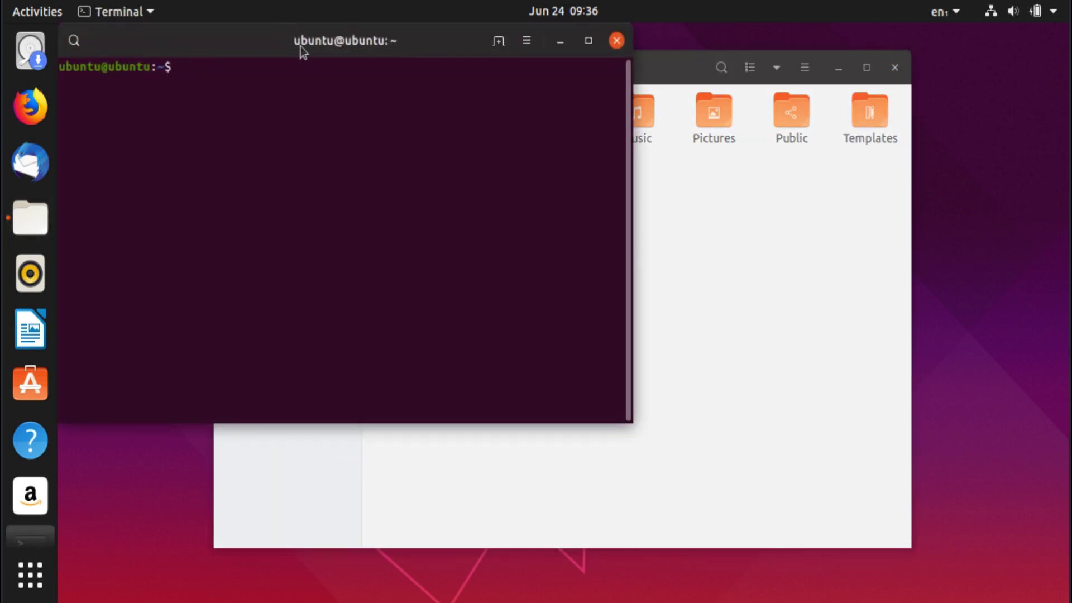
drag(301, 47, 415, 105)
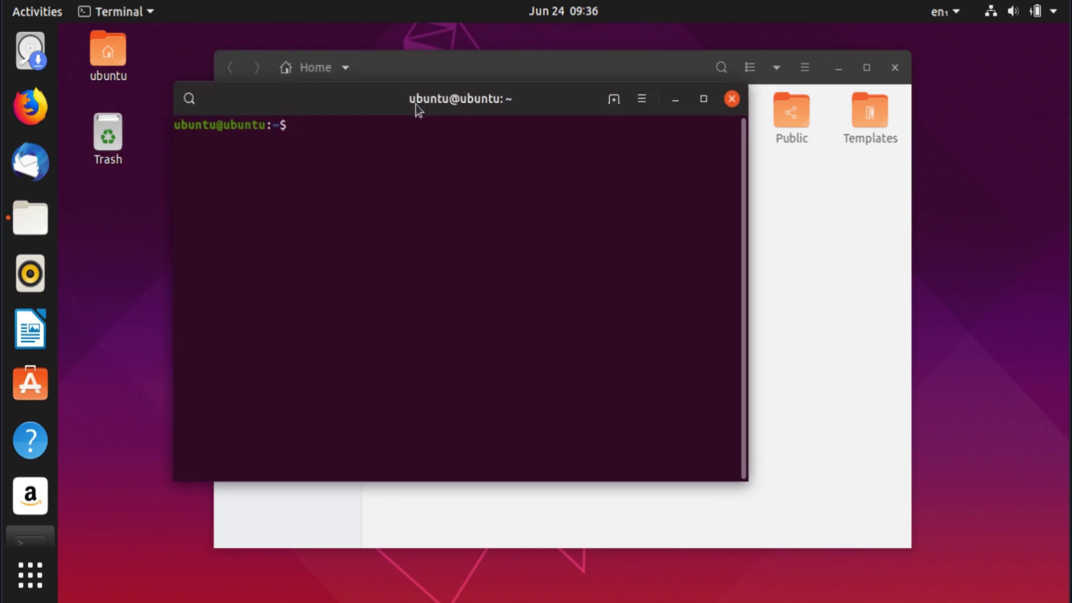
drag(416, 105, 483, 188)
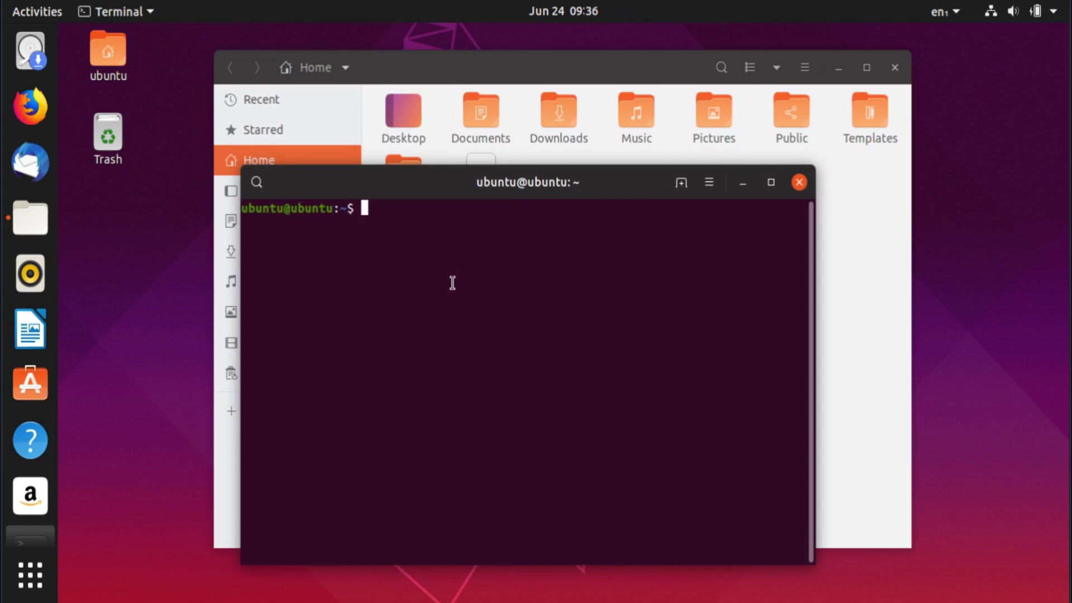
Step: Enter the sample text kjdflsjkdl at the Terminal prompt, highlight it and interrupt the line
text(kjdflsjkdl)
triple_click(359, 211)
click(453, 203)
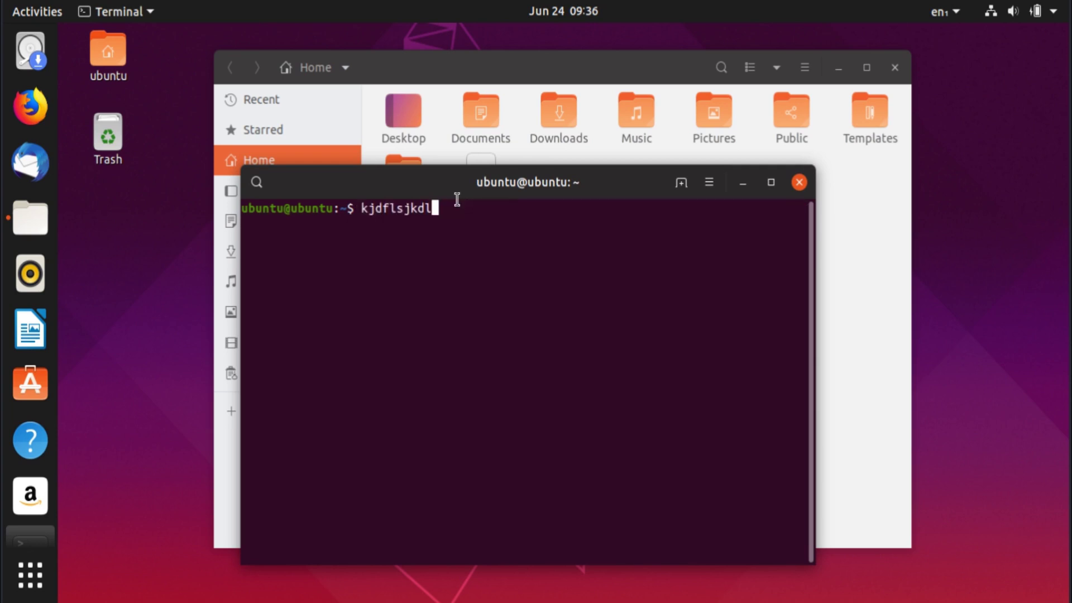
triple_click(344, 210)
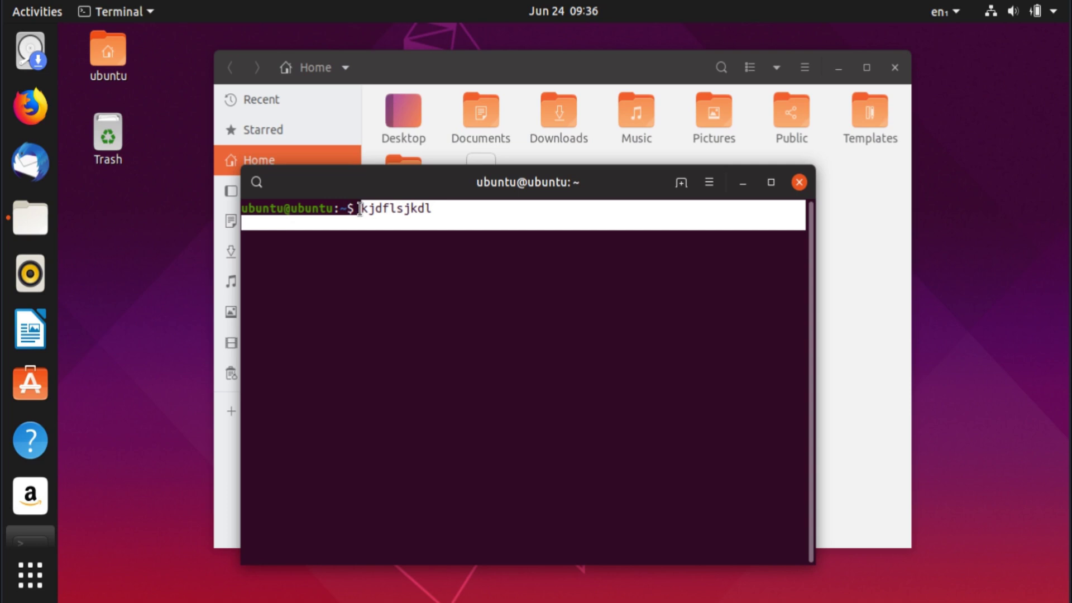
key(ctrl+c)
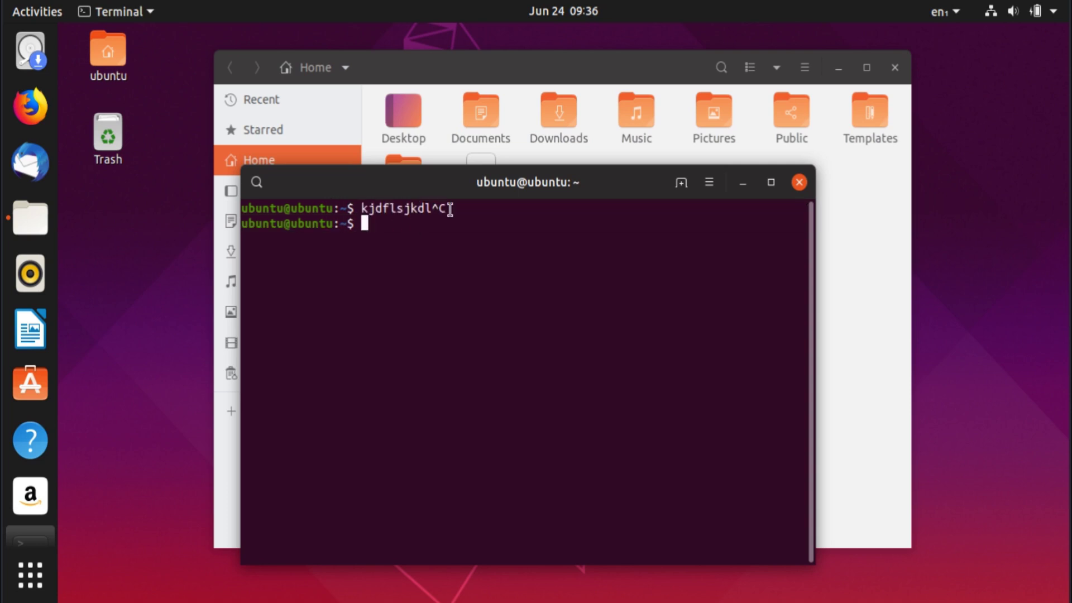
Step: Copy the text kjdflsjkdl^C from the first Terminal line to the prompt, run it and clear the highlighting
drag(450, 210, 361, 211)
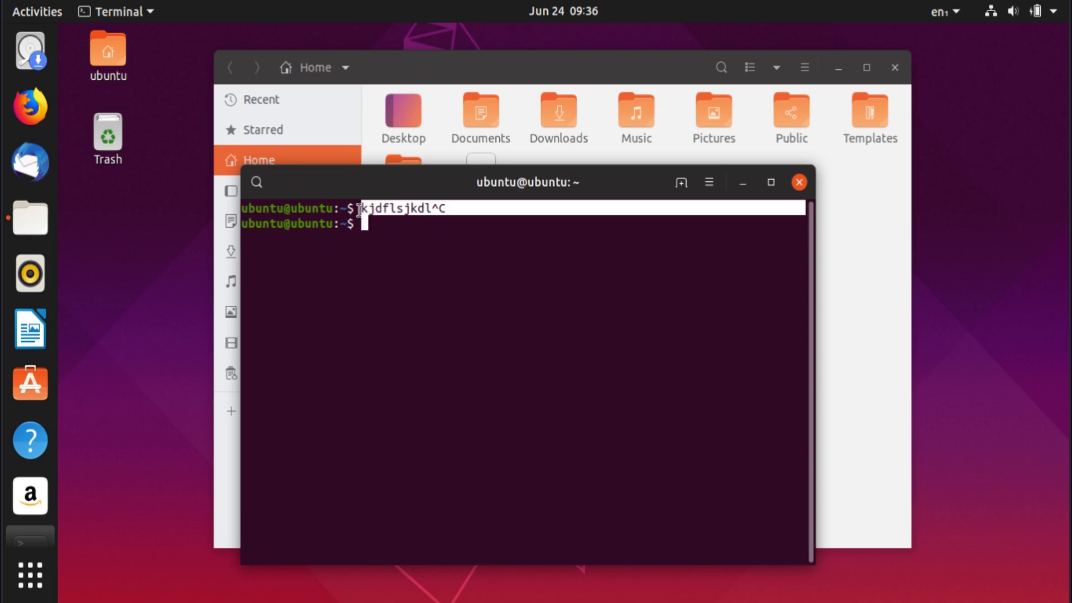
click(449, 263)
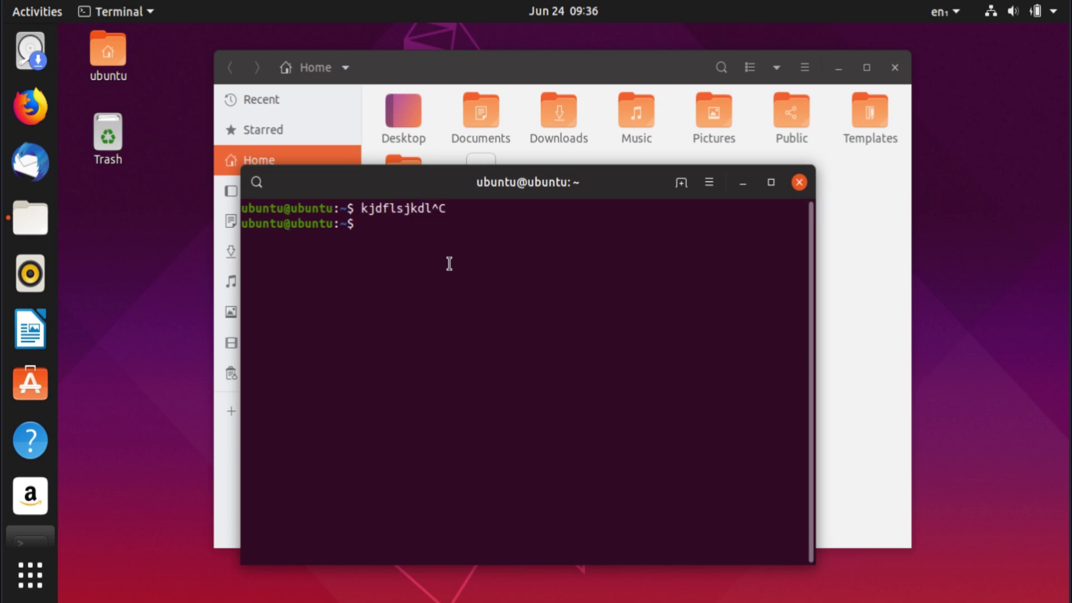
middle_click(306, 292)
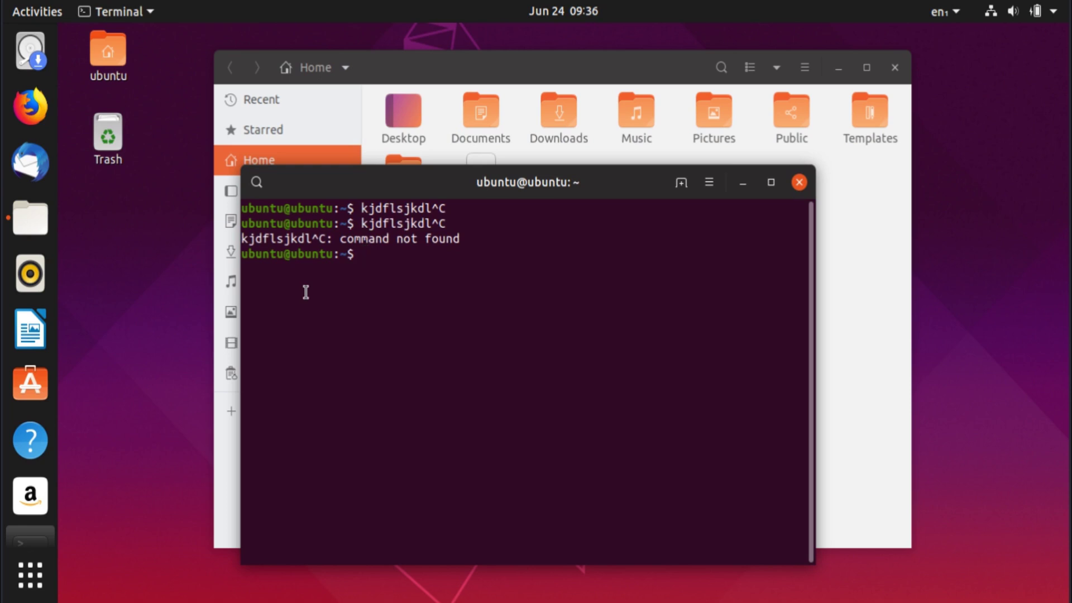
drag(455, 226, 355, 225)
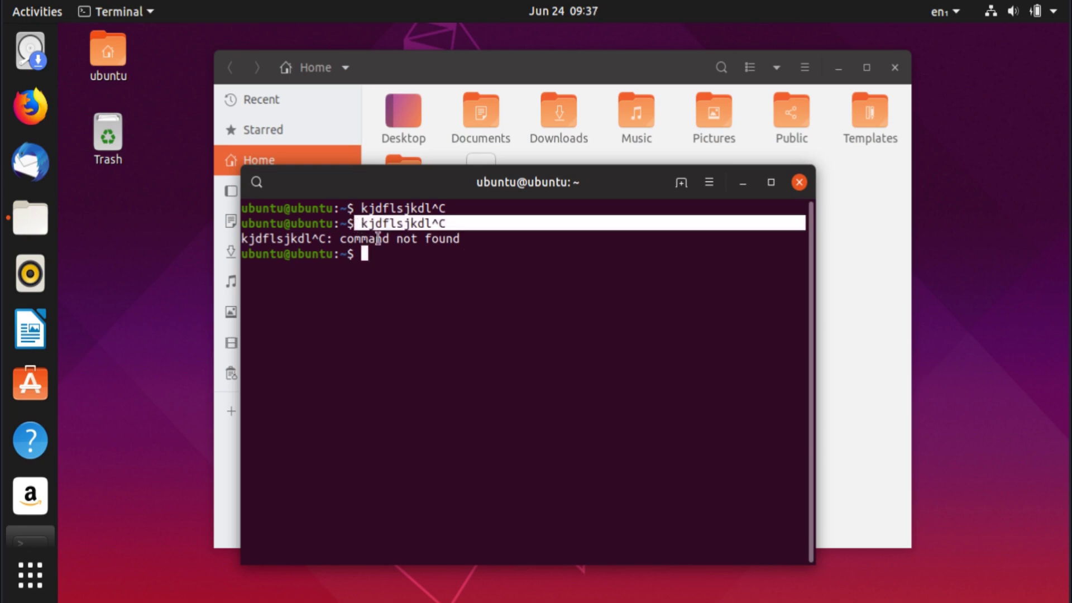
click(378, 238)
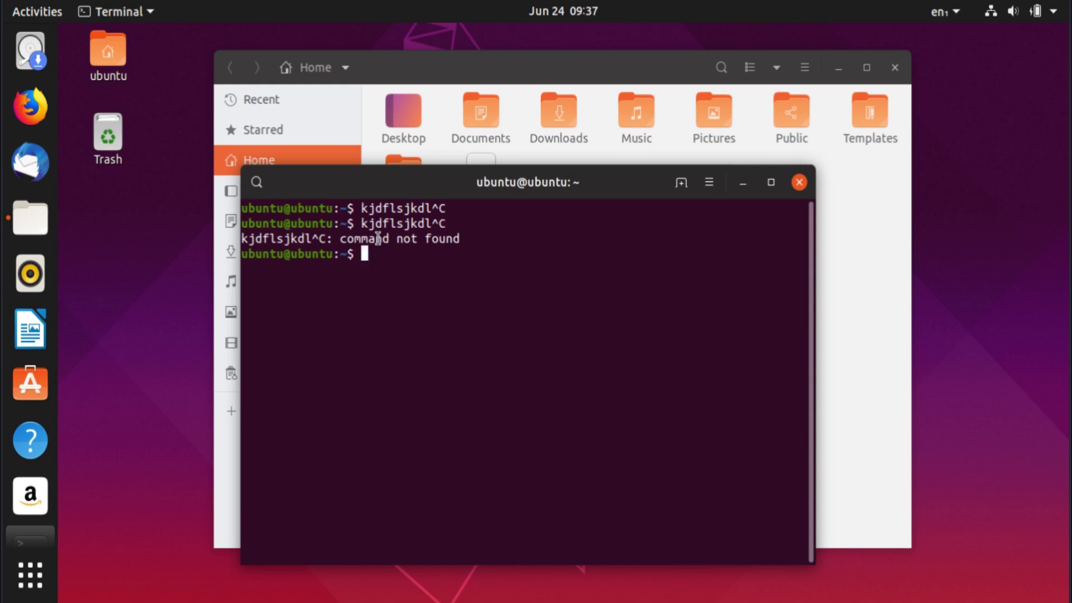
Step: Move the Terminal and Files windows apart so both can be seen, and add a second Home tab in Files
drag(475, 182, 306, 206)
drag(470, 77, 610, 86)
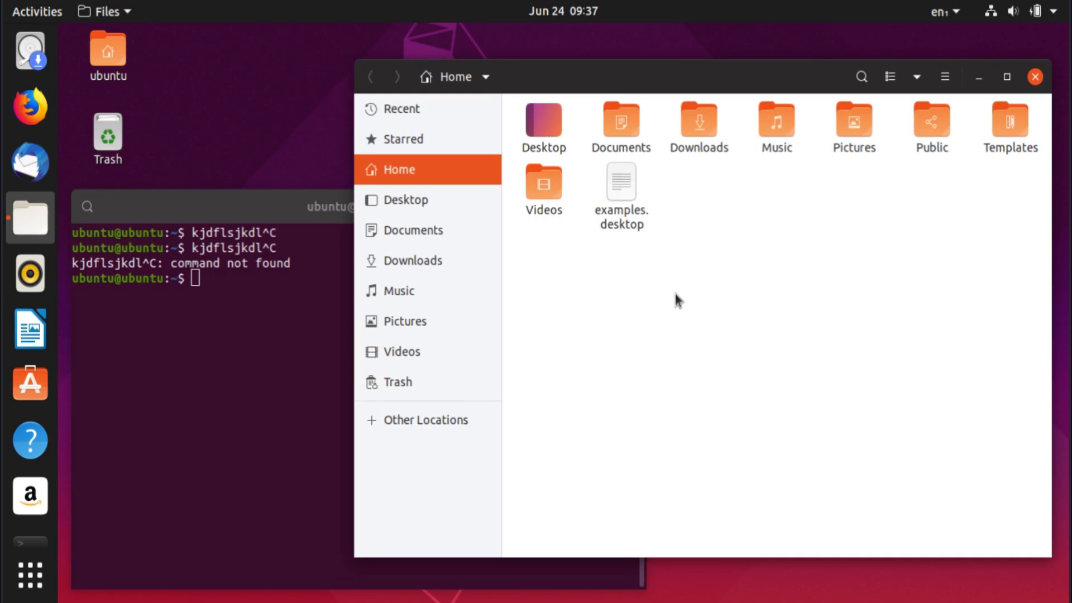
key(ctrl+t)
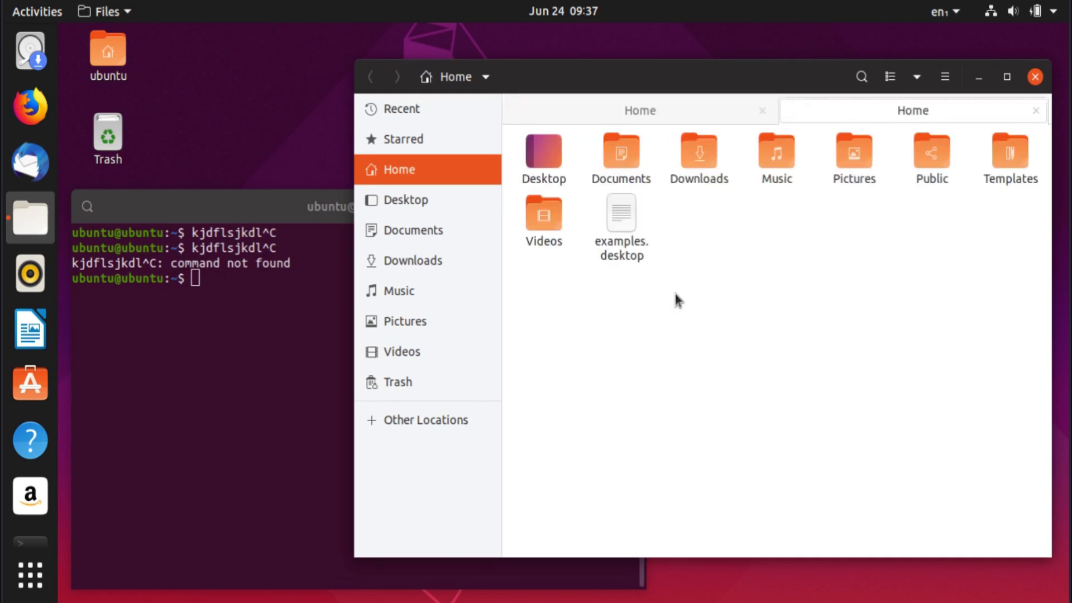
Step: Add a third Home tab in Files, open and close a second tab in the Terminal, and shift the Terminal window slightly
key(ctrl+t)
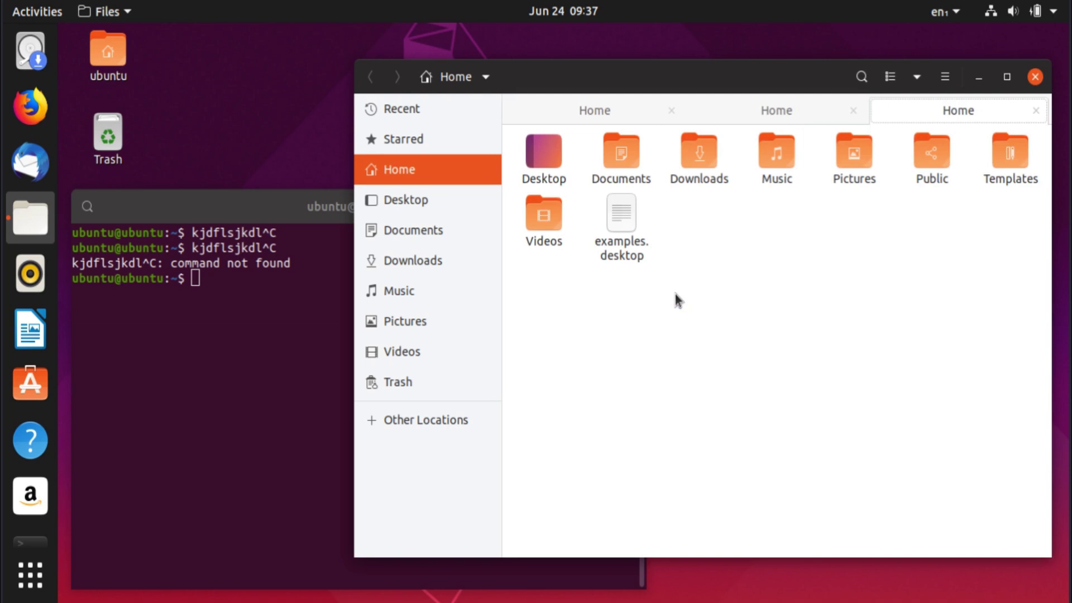
click(134, 313)
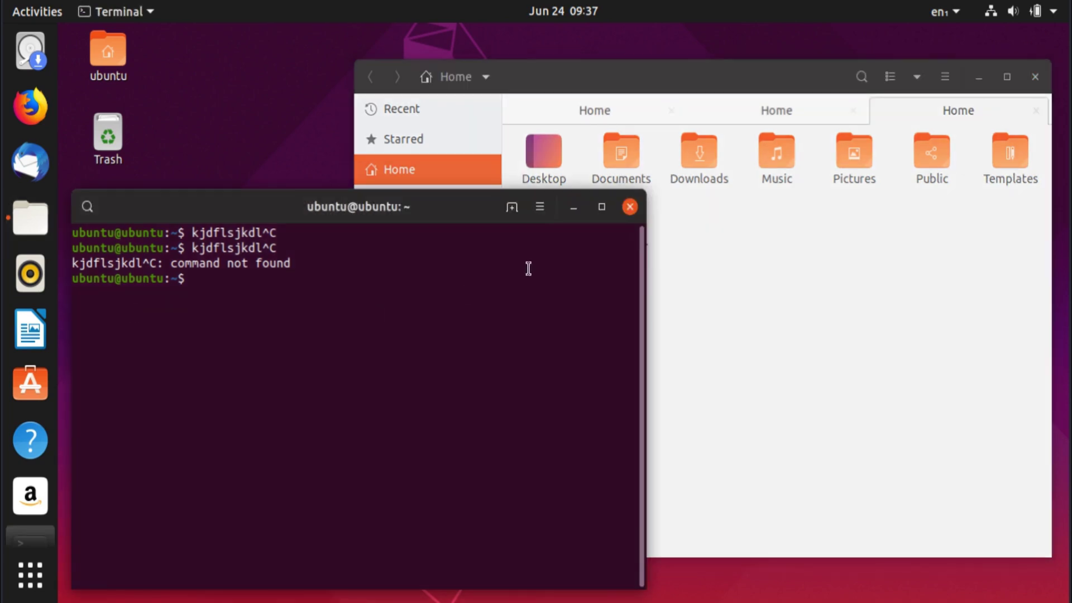
click(512, 206)
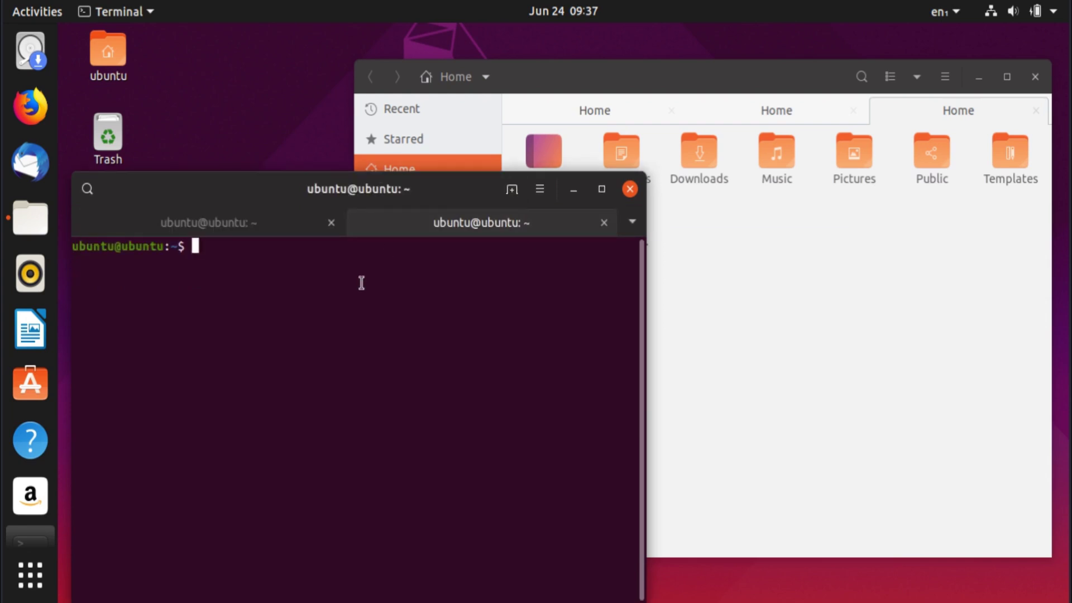
click(604, 223)
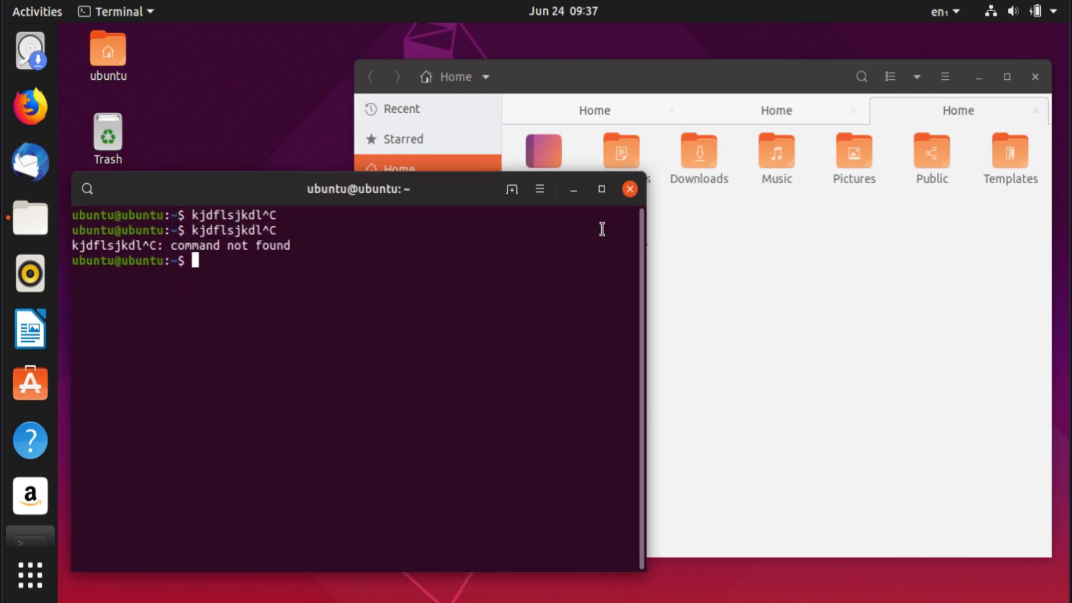
drag(383, 200, 436, 205)
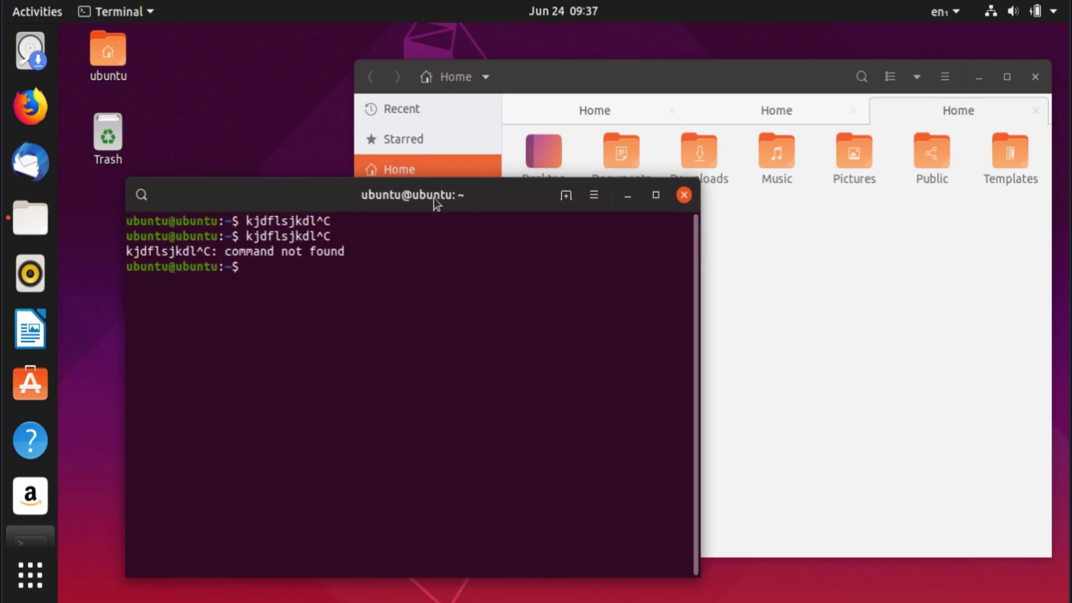
Step: Return to the Files window and close two of its Home tabs so that one remains
click(766, 233)
key(ctrl+w)
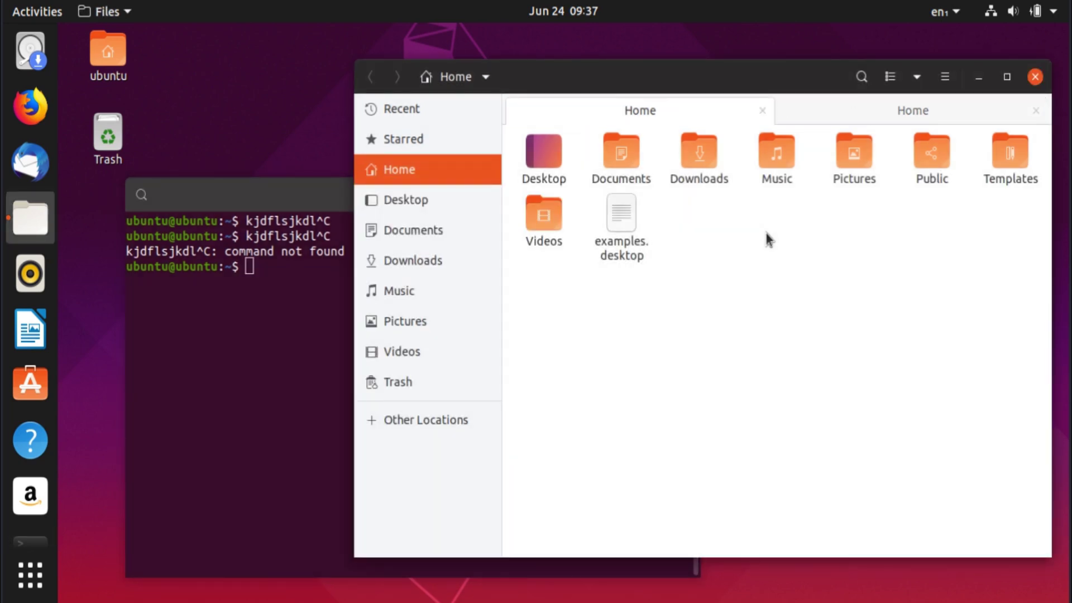
key(ctrl+w)
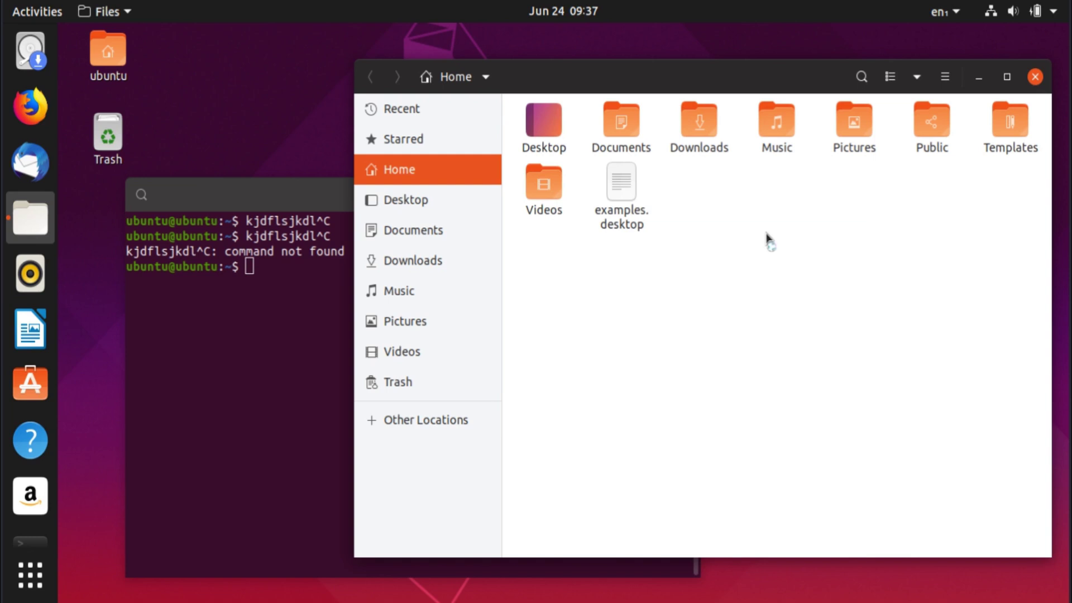
Step: Add two more Home tabs in Files and switch the newest tab between icon view and list view
key(ctrl+t)
key(ctrl+t)
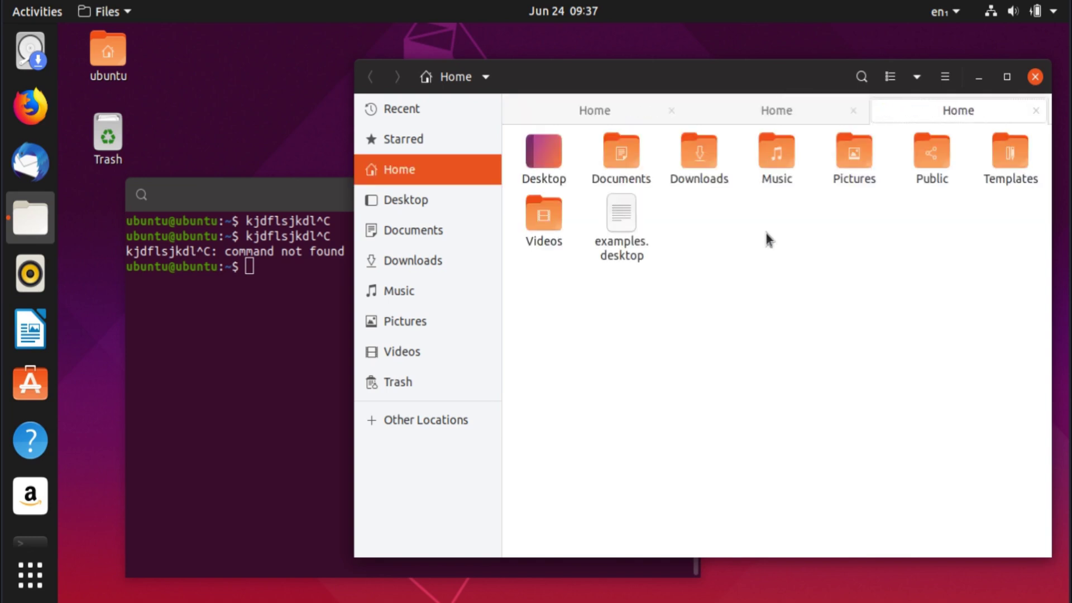
key(ctrl+2)
key(ctrl+1)
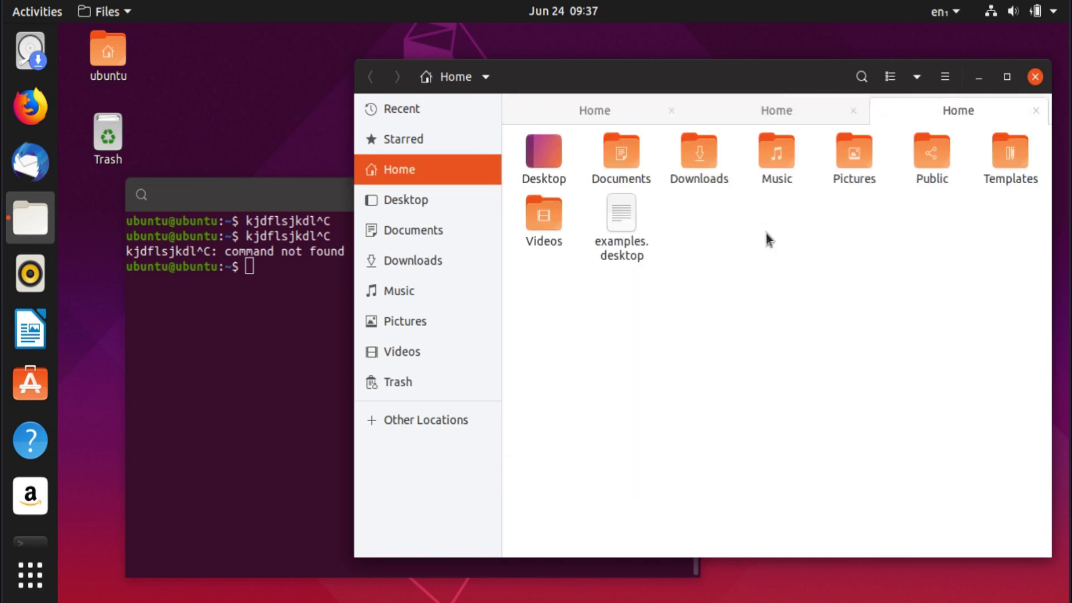
key(ctrl+2)
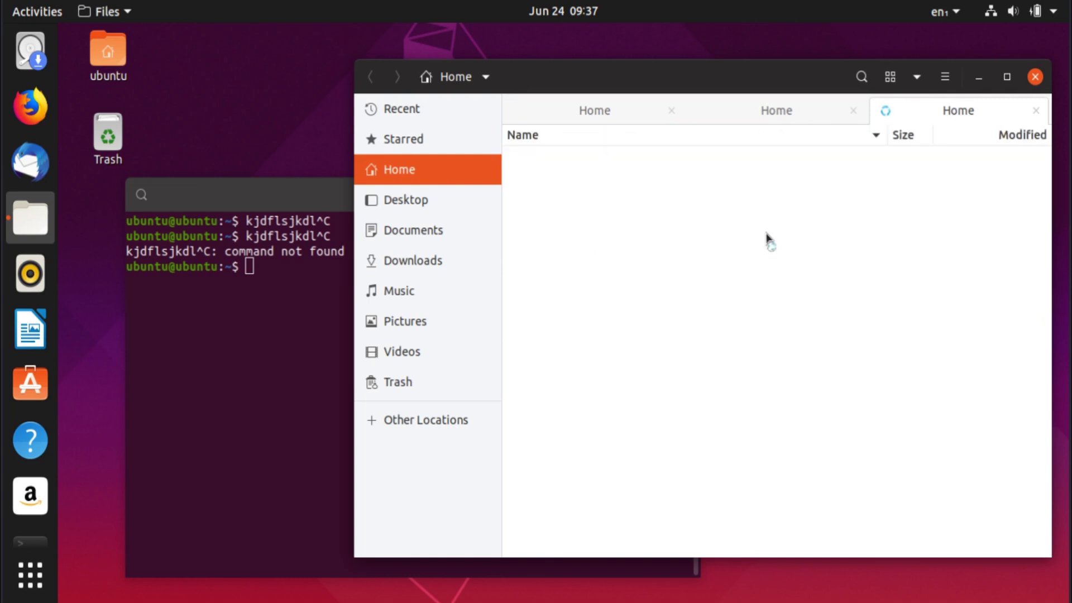
Step: Close the two extra Home tabs and switch the remaining Home folder to list view and back to icon view
key(ctrl+w)
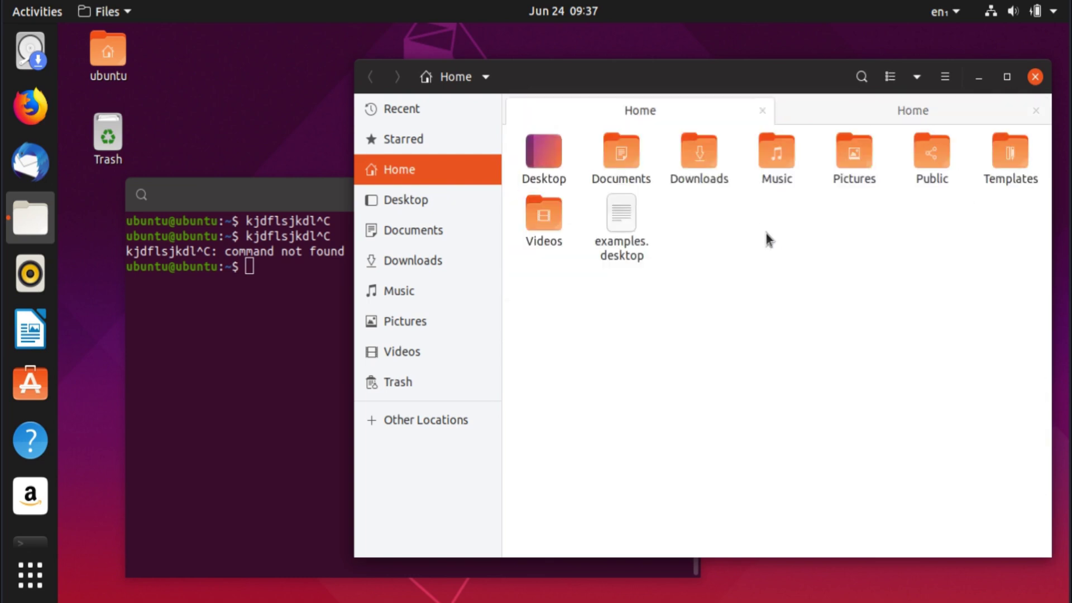
key(ctrl+w)
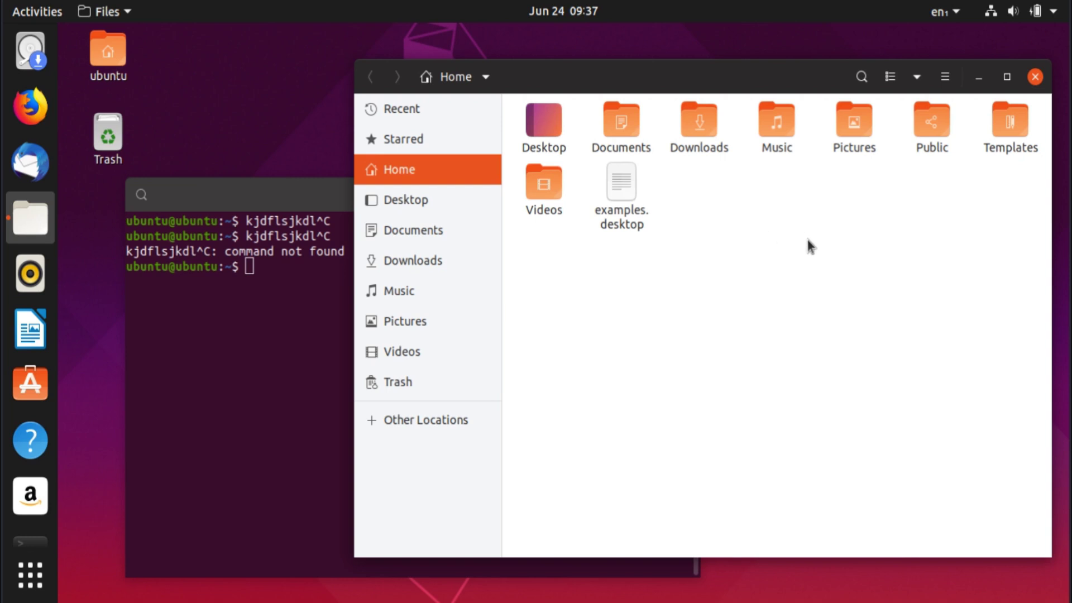
key(ctrl+2)
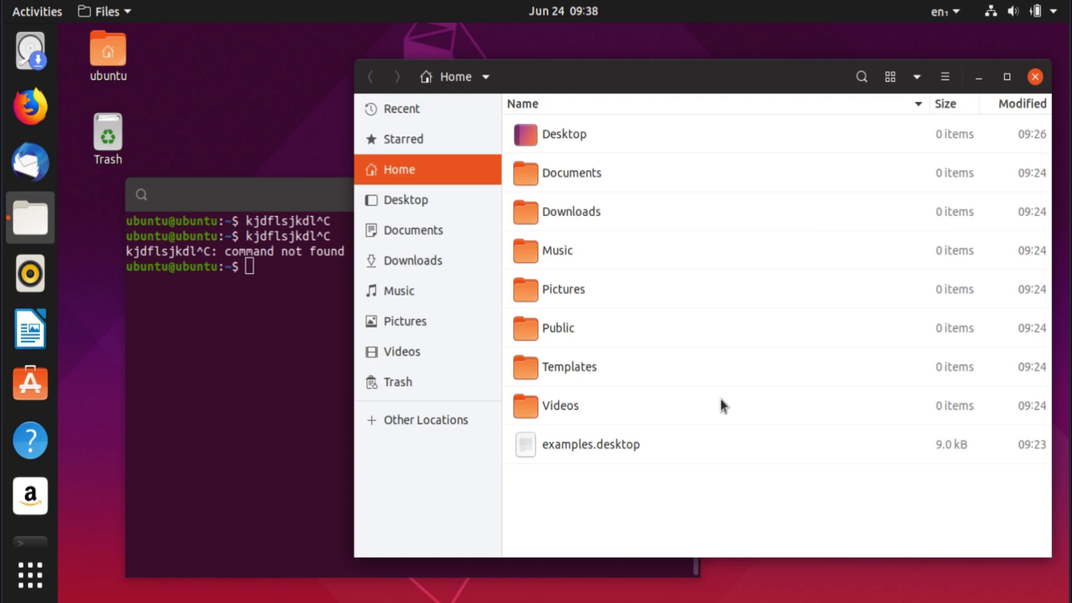
key(ctrl+2)
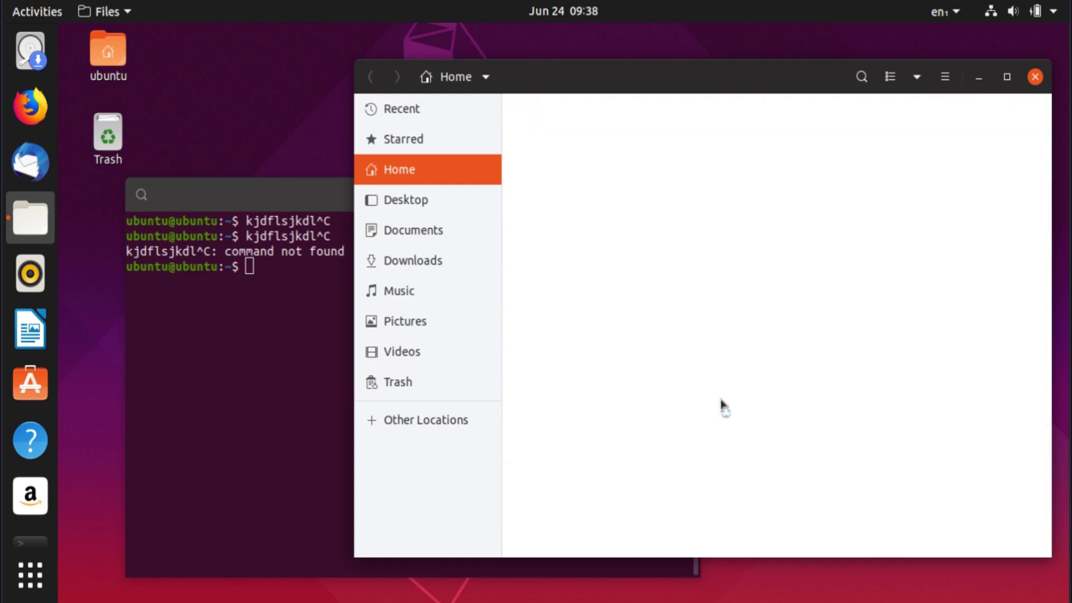
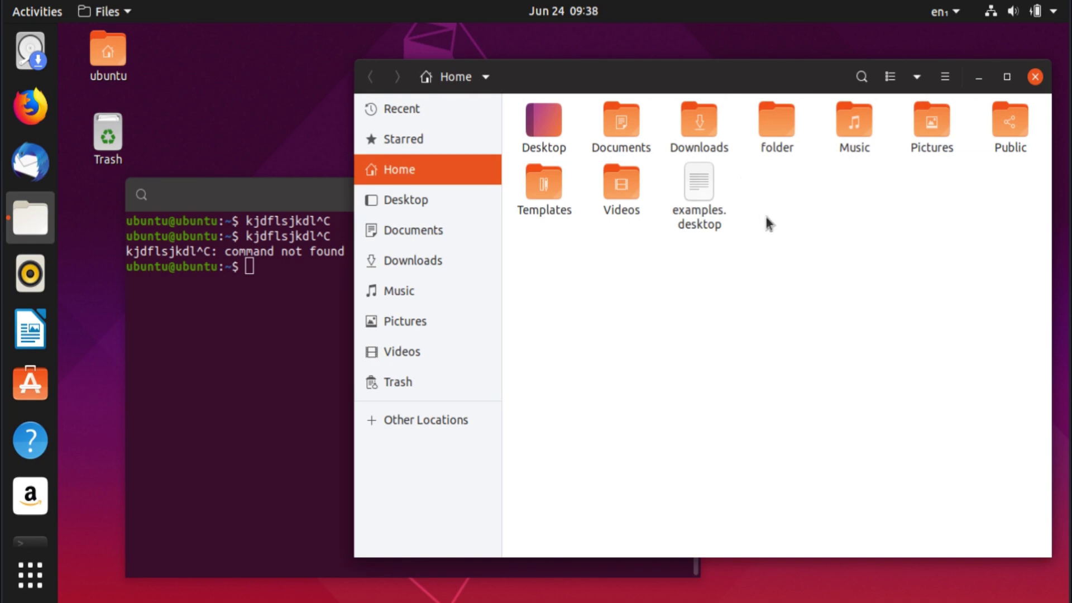
Step: Open a second Files window on Home and close it, twice in a row
key(ctrl+n)
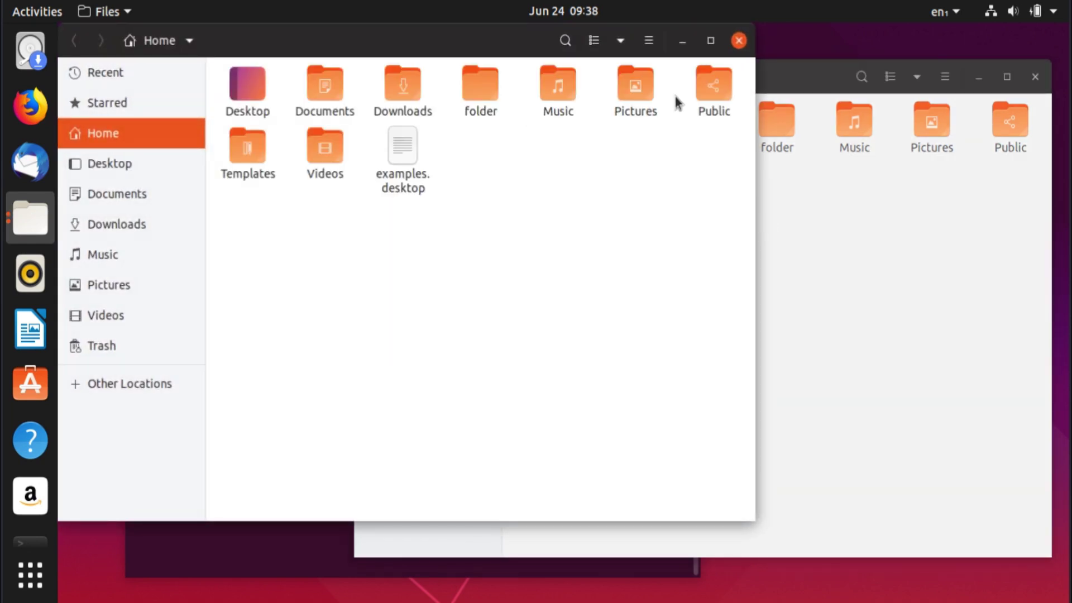
click(739, 40)
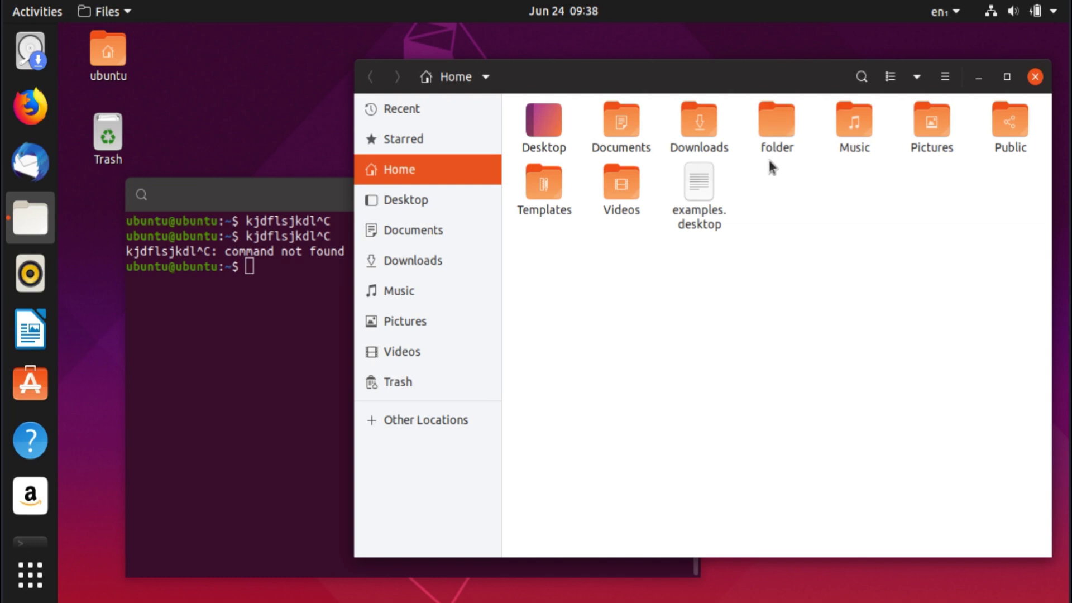
key(ctrl+n)
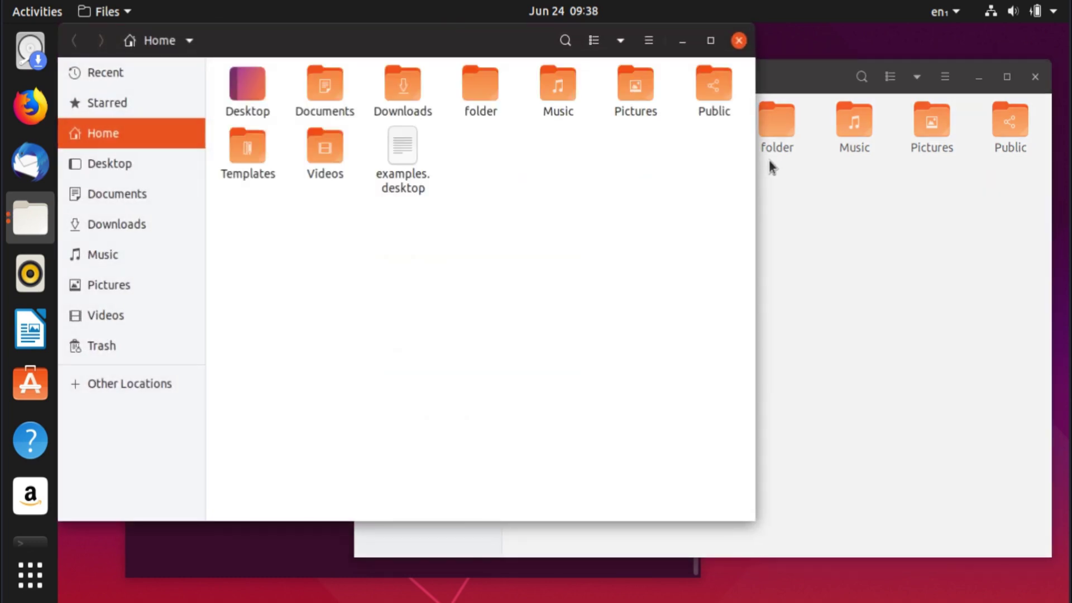
click(843, 313)
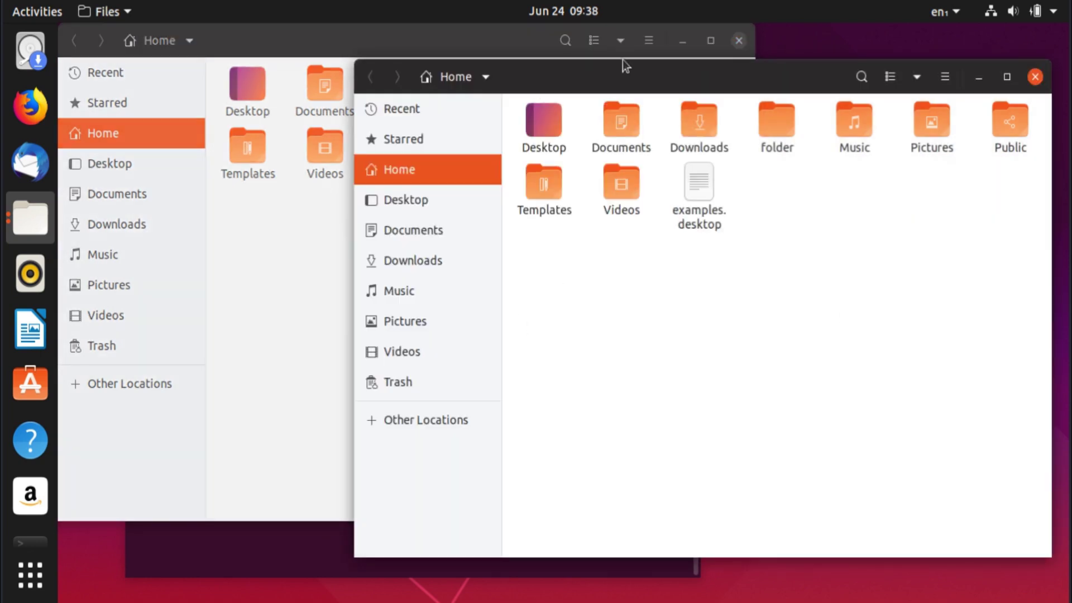
click(740, 41)
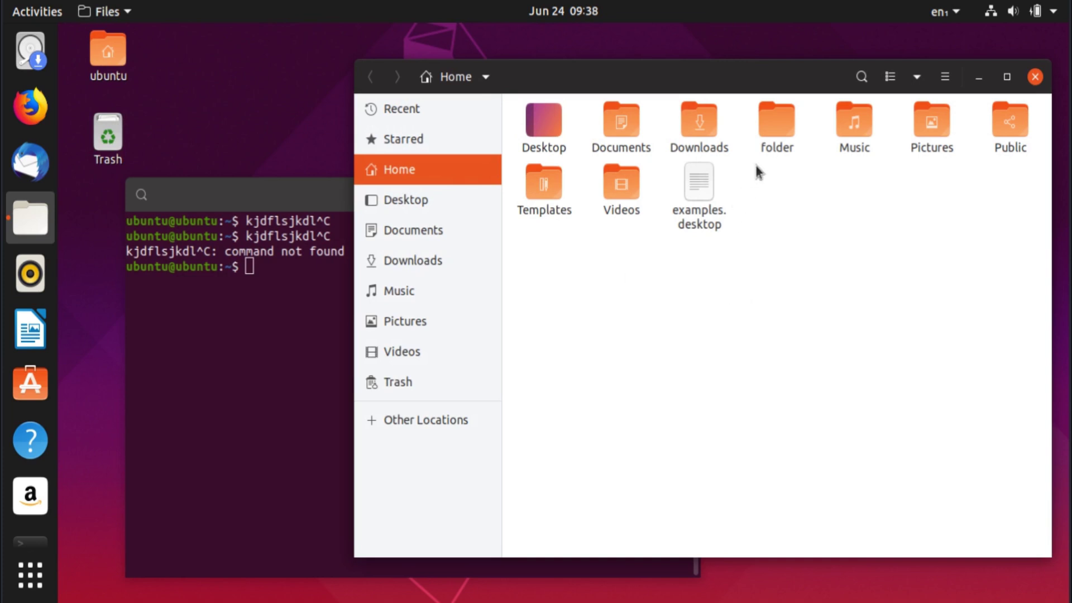
Step: Delete the item named folder from Home and undo the deletion, twice in a row
drag(778, 236, 770, 73)
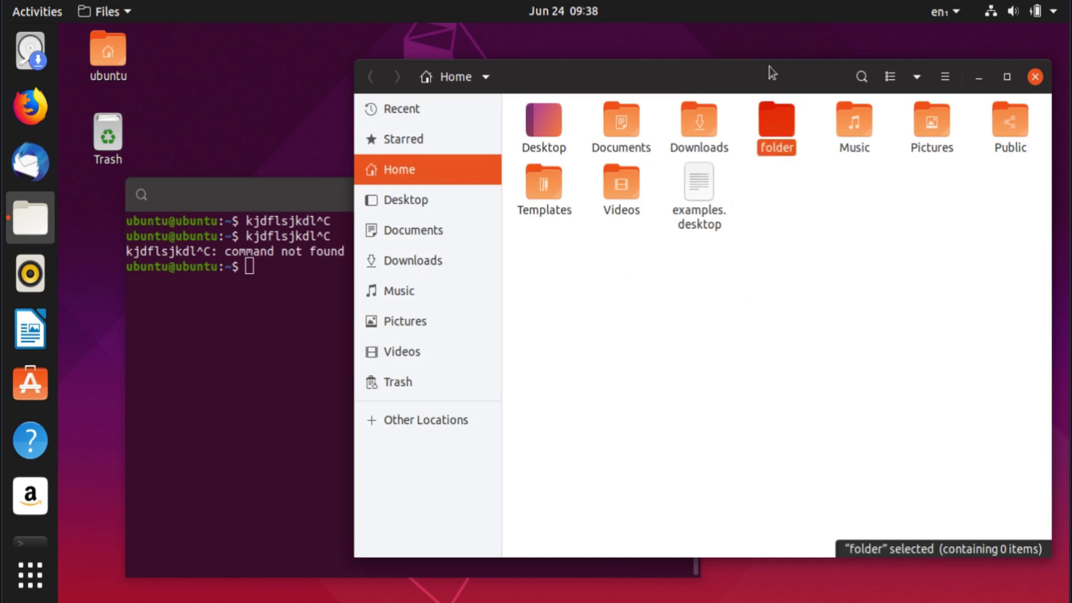
key(Delete)
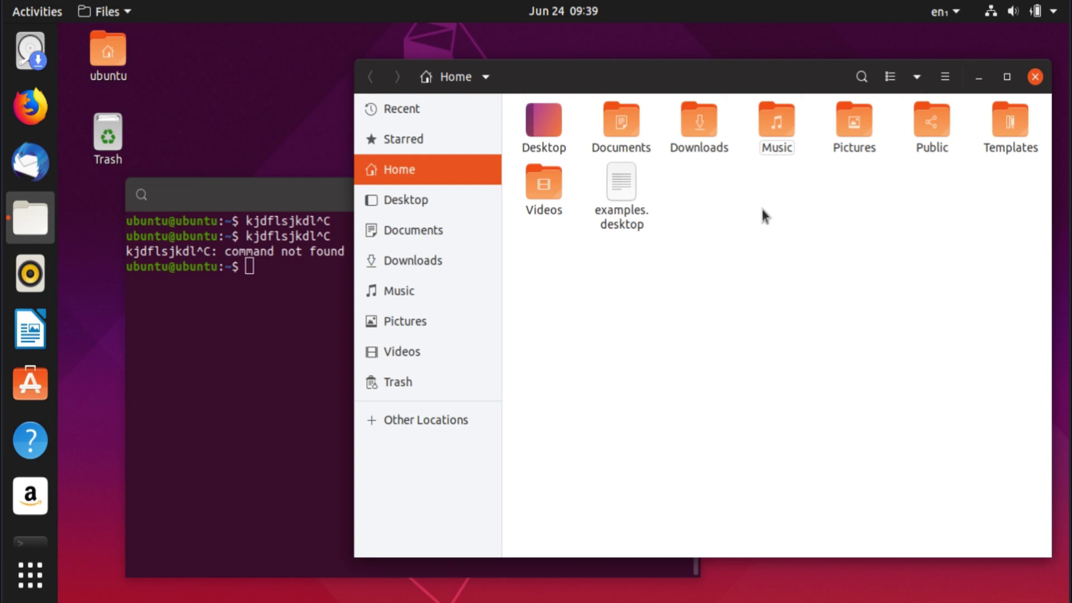
key(ctrl+z)
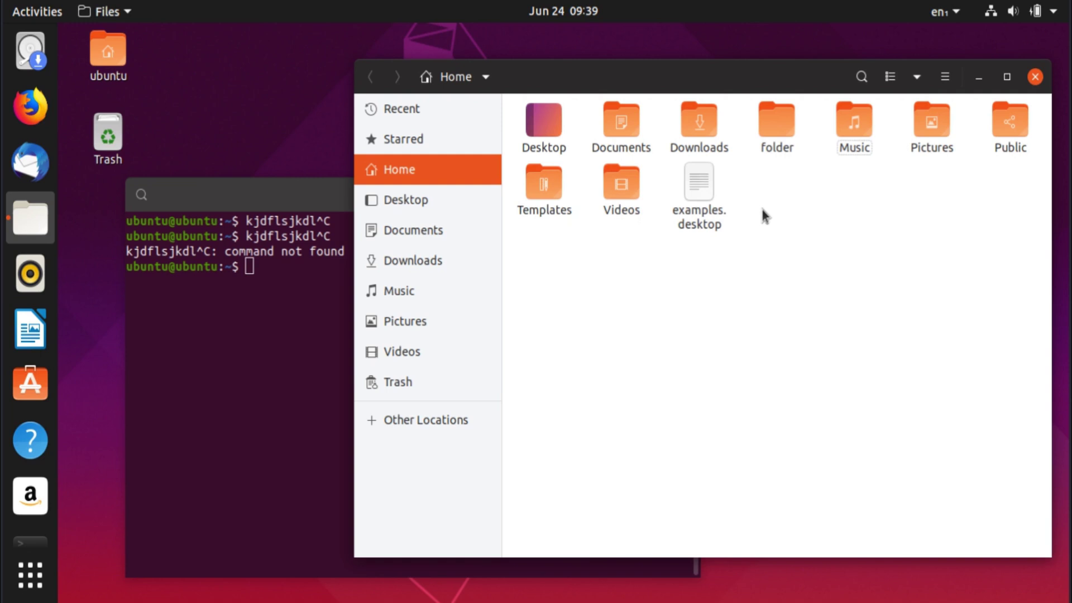
click(834, 335)
key(Delete)
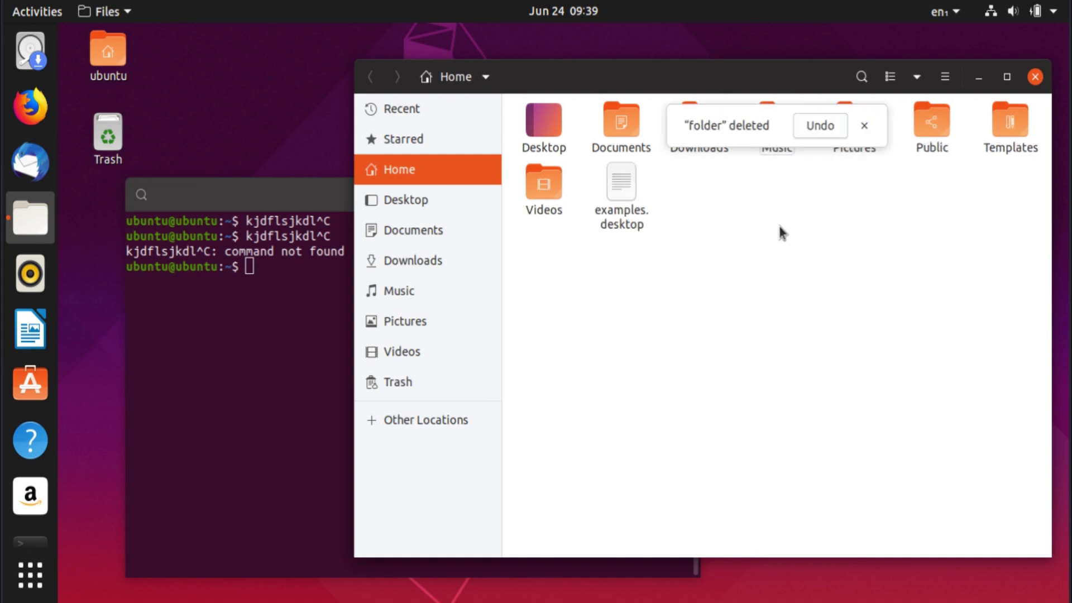
click(865, 126)
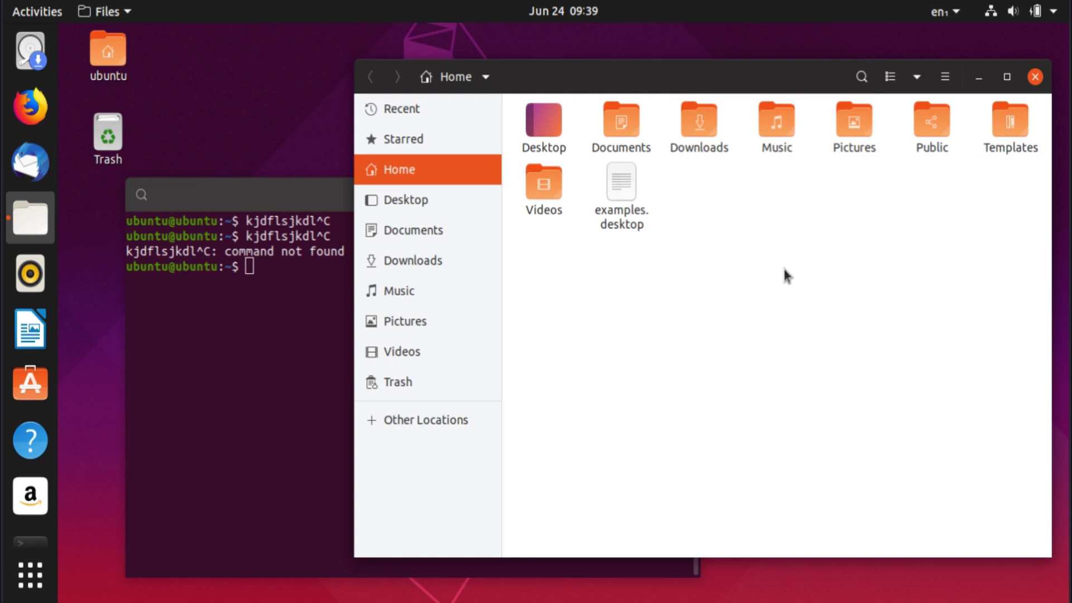
key(ctrl+z)
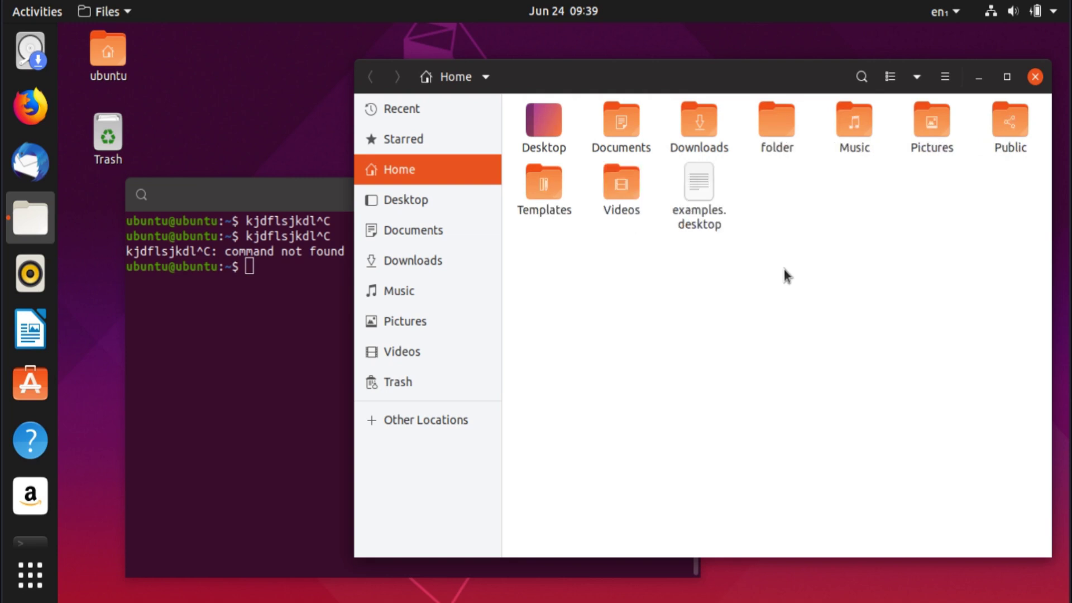
Step: Delete the item named folder from Home once more, dismiss the deletion notice and clear the selection
key(Delete)
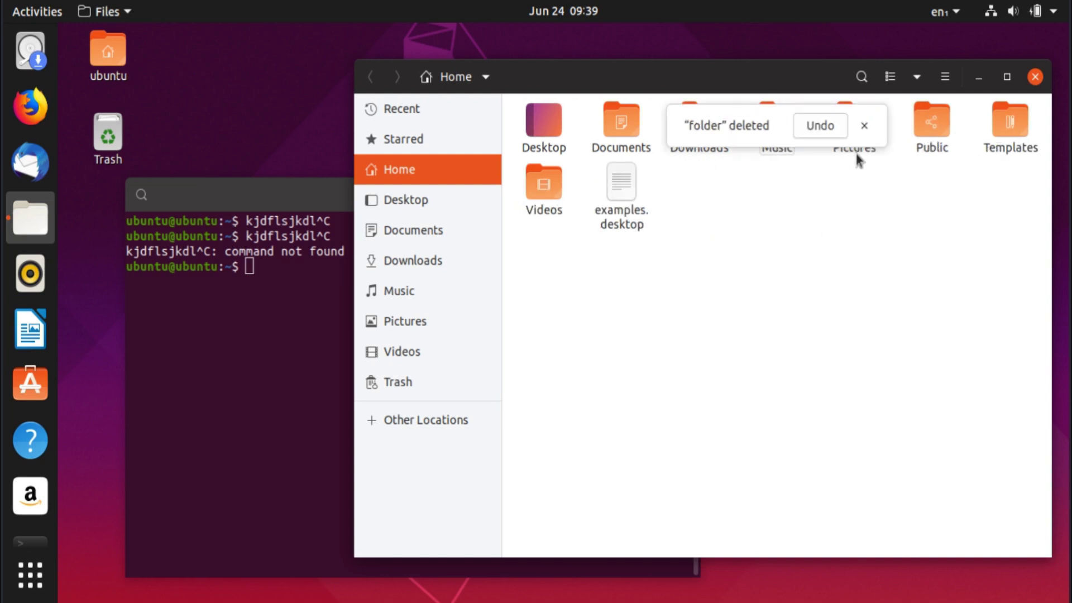
click(864, 125)
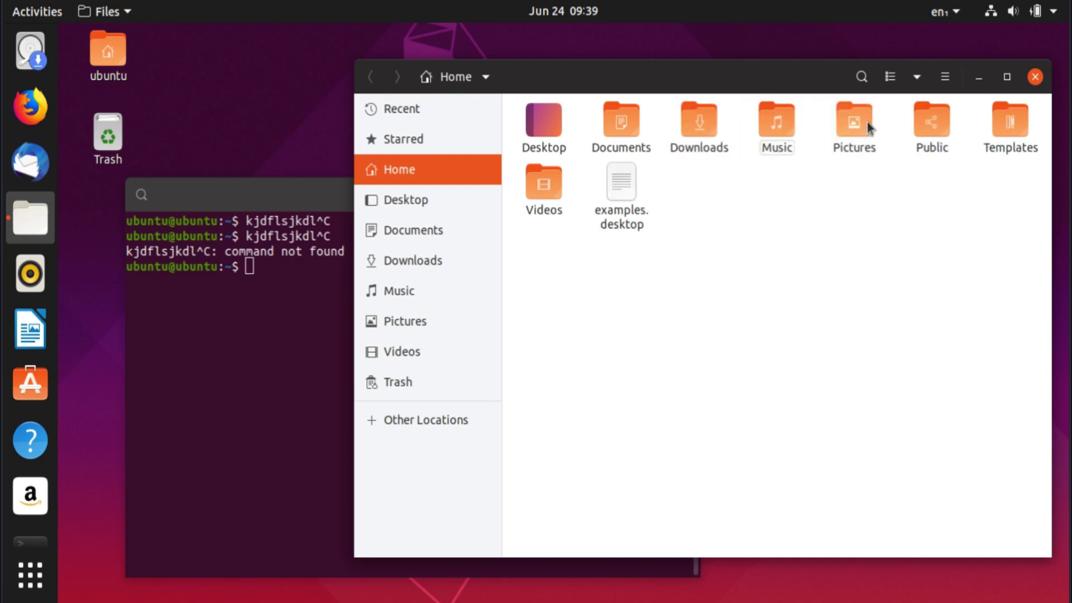
click(753, 239)
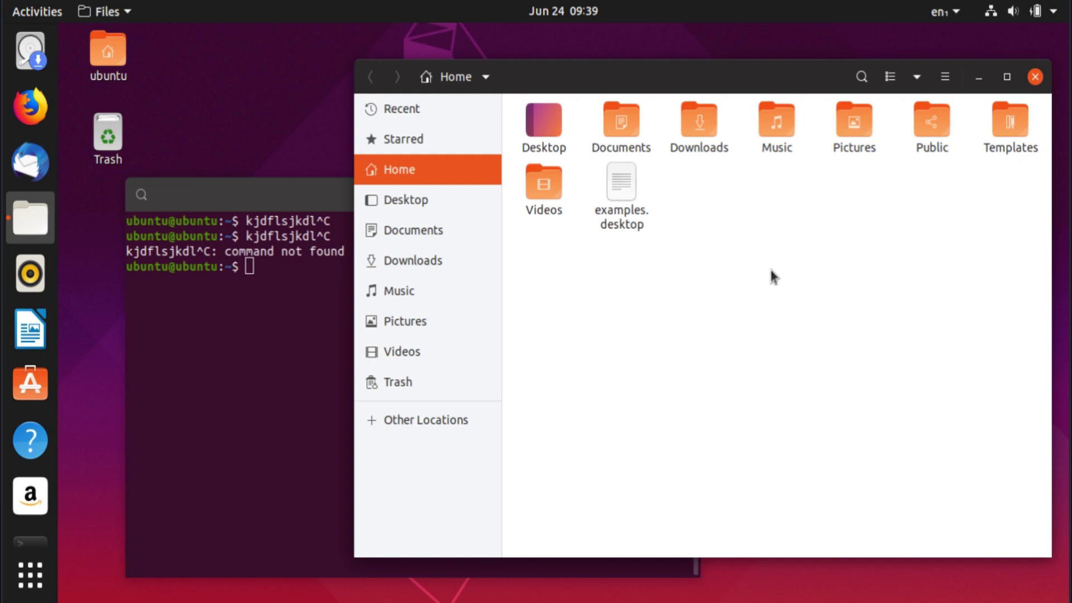
Step: Close the Files and Terminal windows and open a new Terminal window near the middle of the desktop
click(1035, 76)
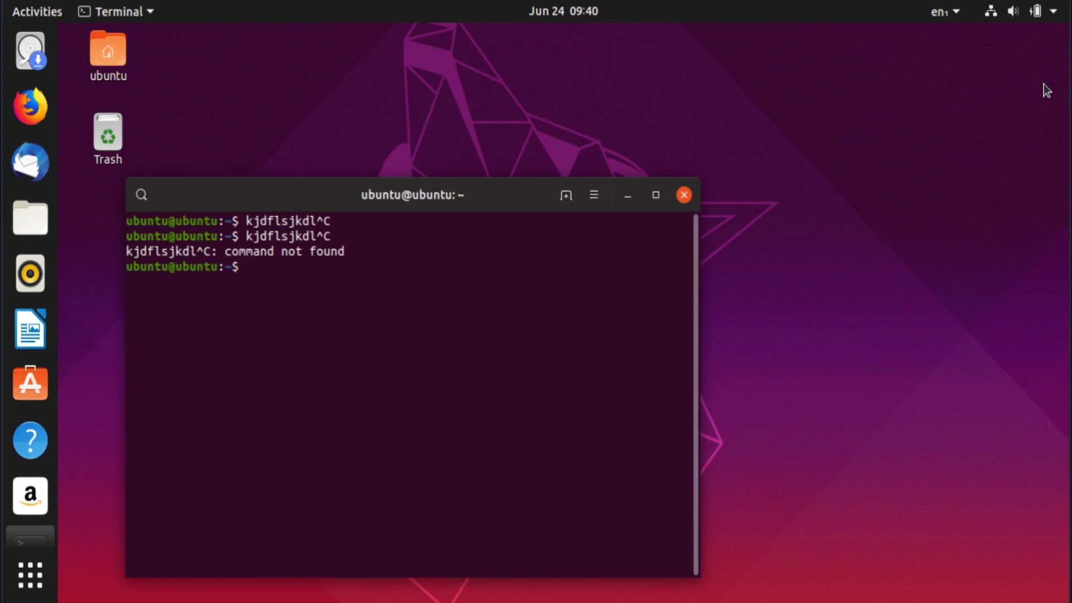
drag(350, 188, 501, 171)
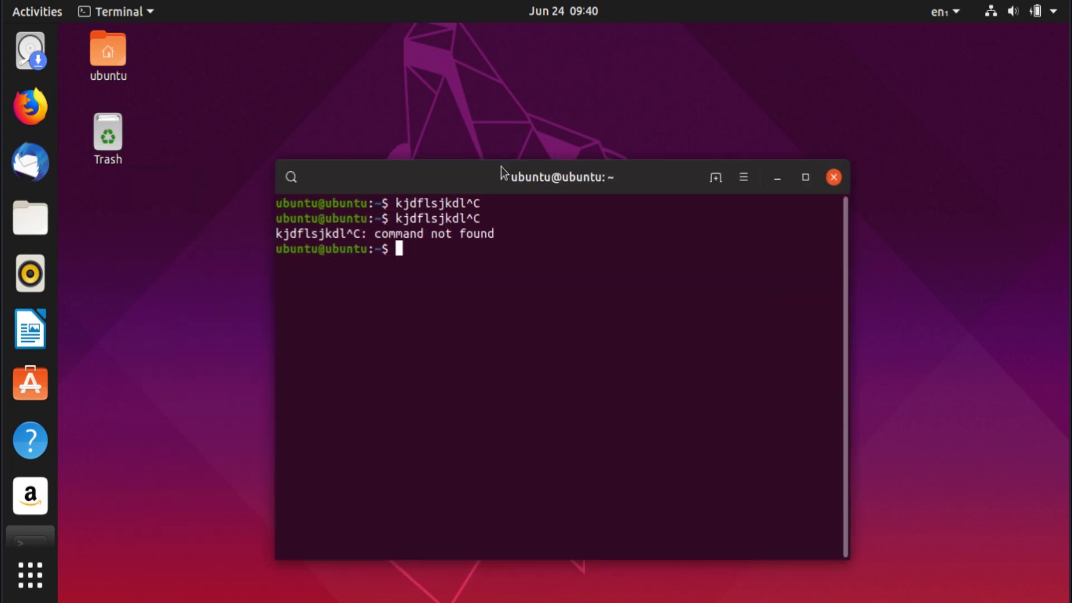
click(834, 179)
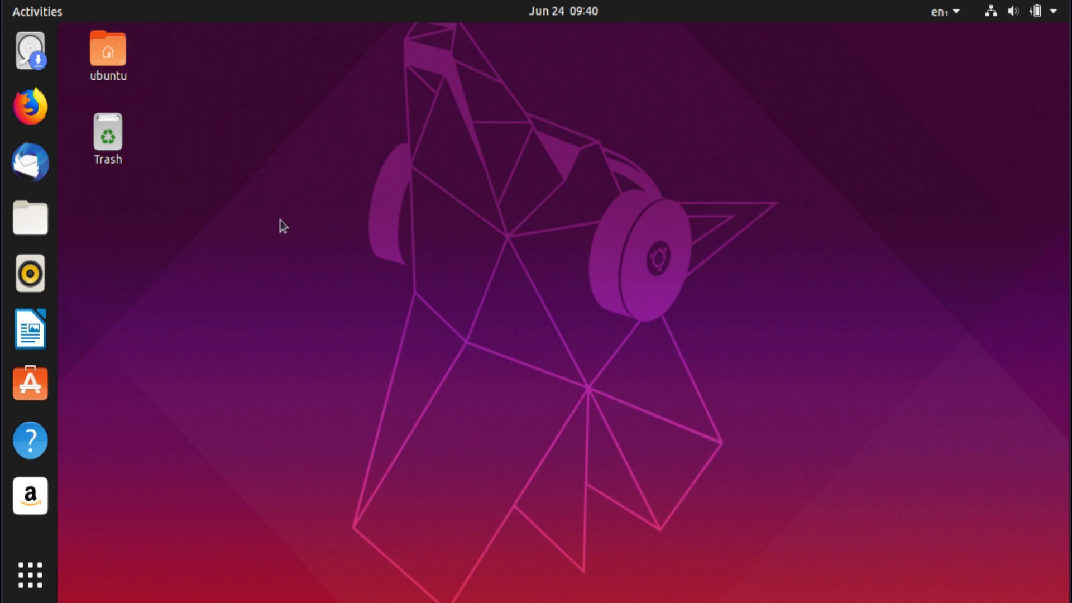
key(ctrl+alt+t)
drag(428, 115, 423, 131)
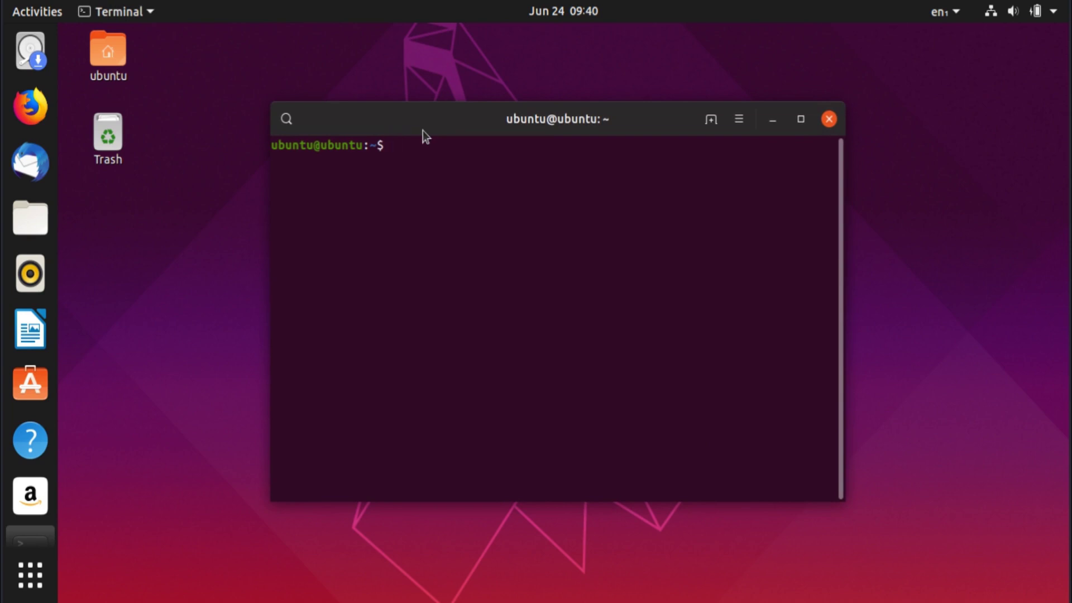
Step: Repeatedly hide and restore the Terminal window by showing the desktop, and open and leave the Activities overview
key(super+d)
key(super+d)
key(super+d)
key(super+d)
key(super)
key(super)
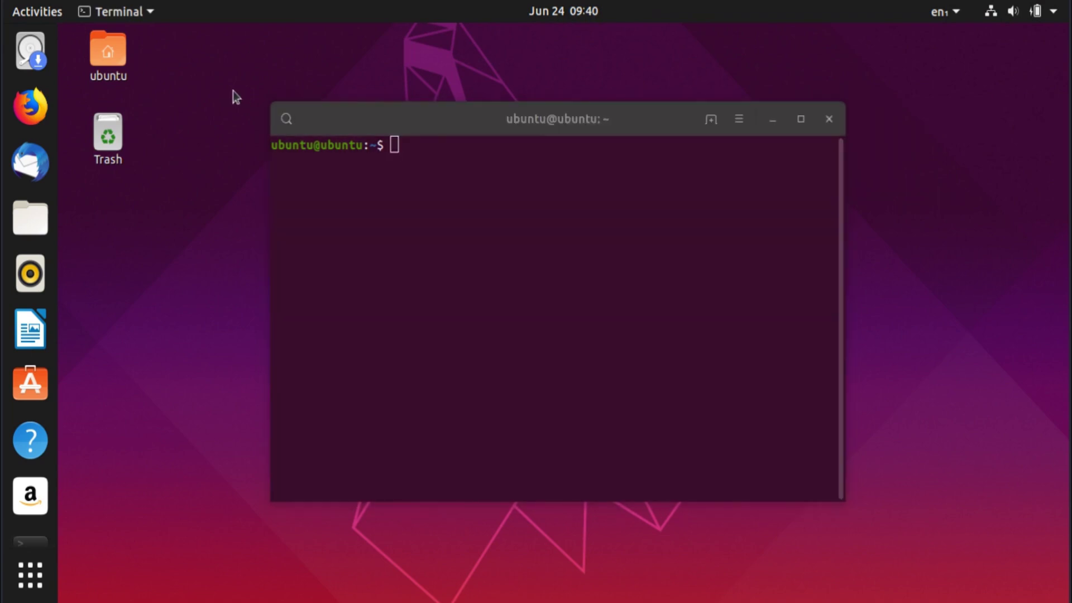
click(410, 119)
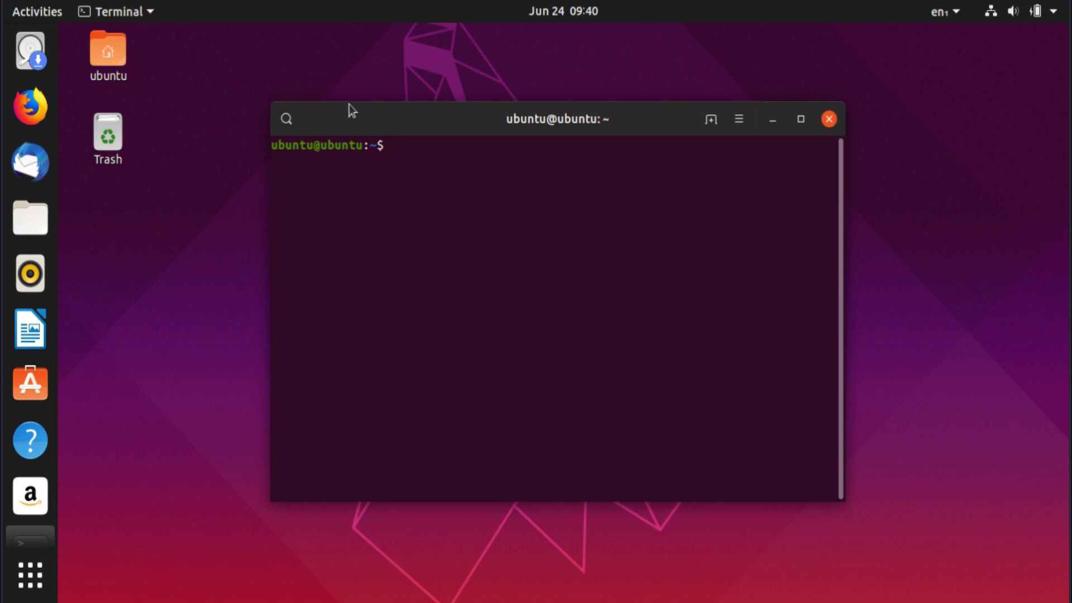
Step: Snap the Terminal window alternately to the left and right halves of the screen several times, and detach it into a floating window
key(super+Left)
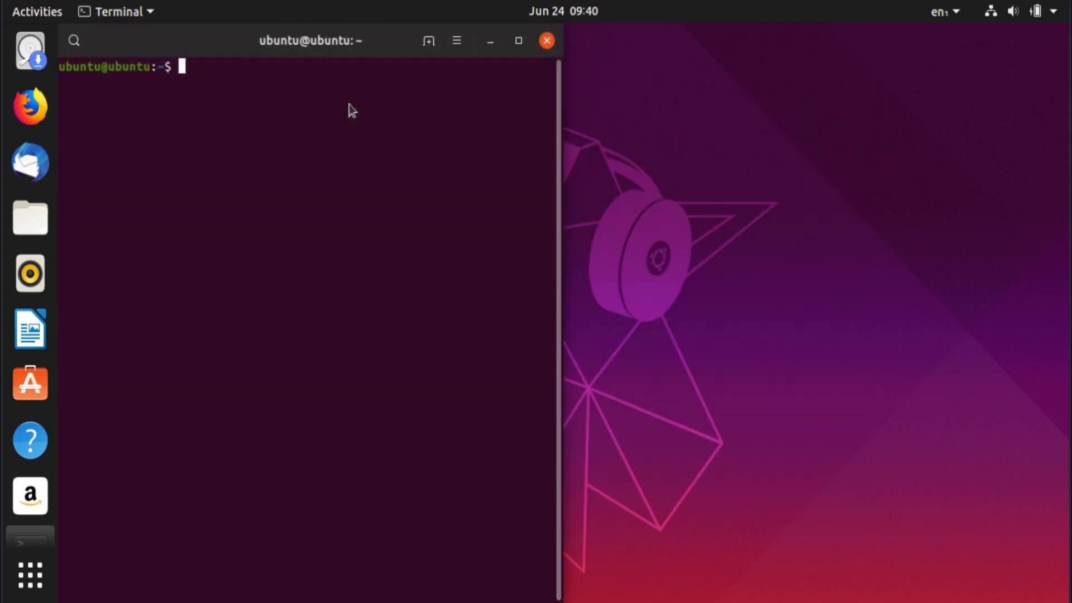
key(super+Right)
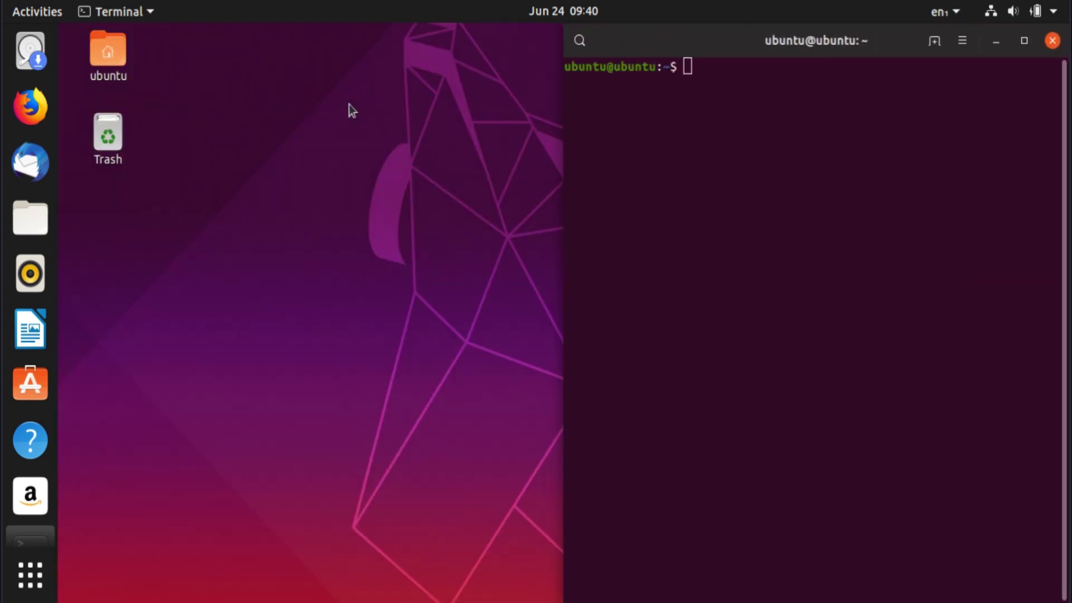
key(super+Left)
key(super+Right)
key(super+Left)
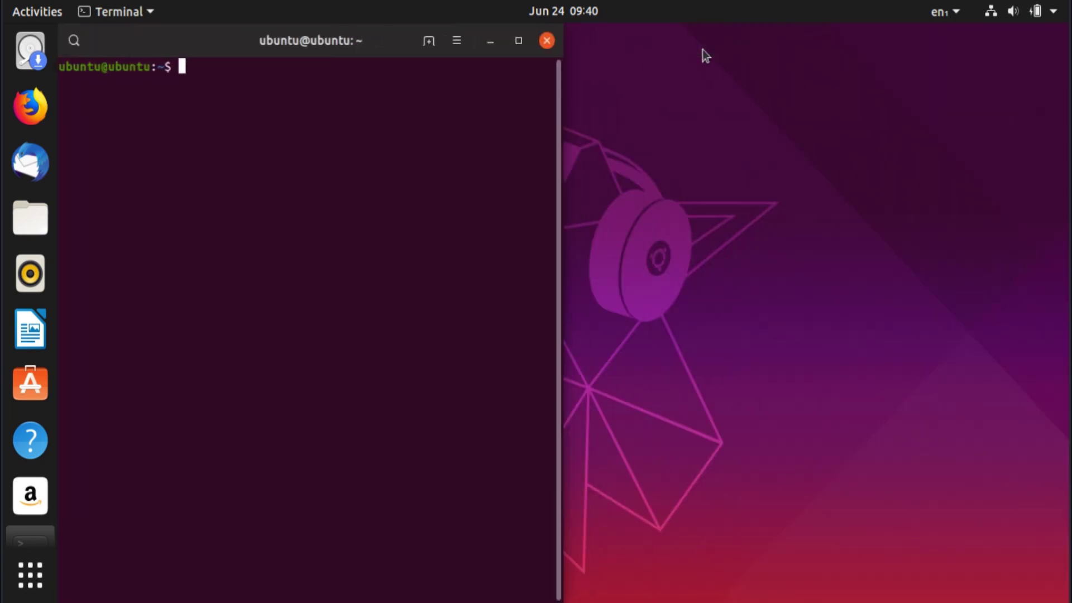
key(super+Right)
key(super+Left)
key(super+Right)
key(super+Left)
key(super+Right)
drag(705, 42, 488, 85)
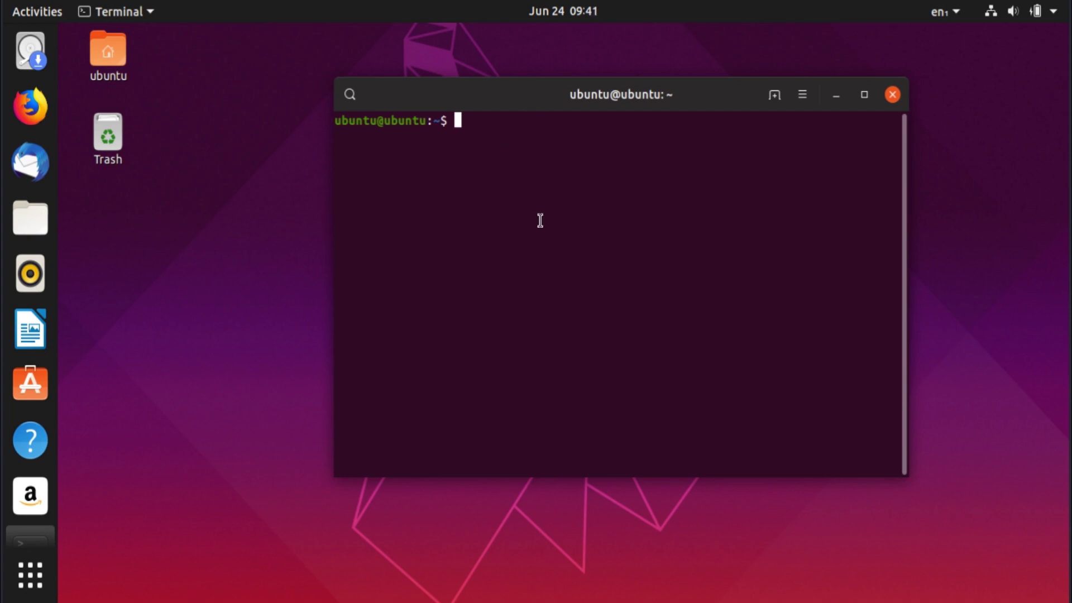
Step: Maximize the Terminal window, restore its floating size and close it
key(super+Up)
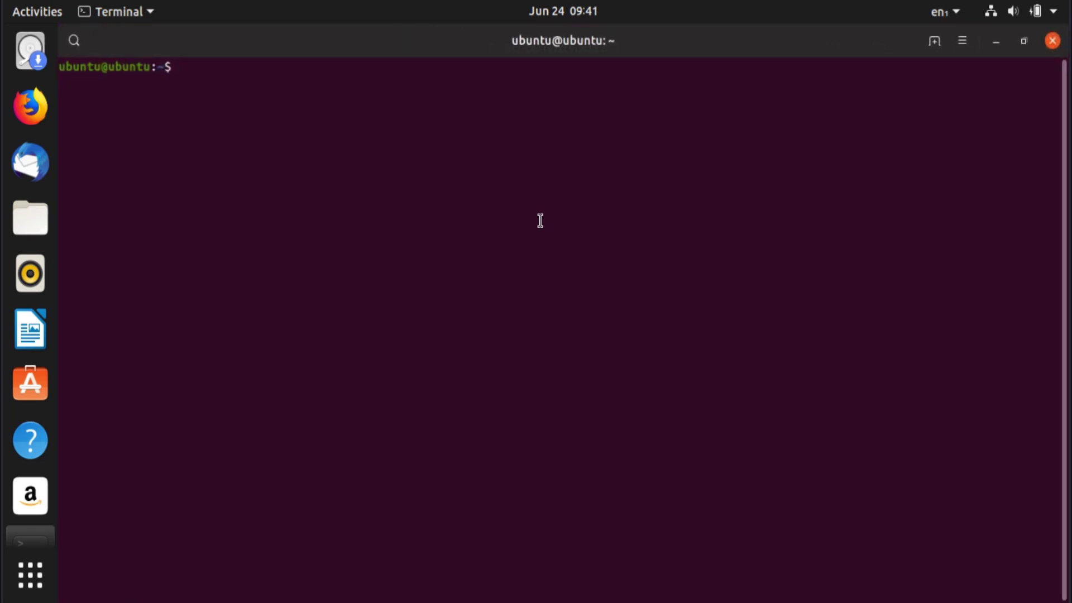
key(super+Down)
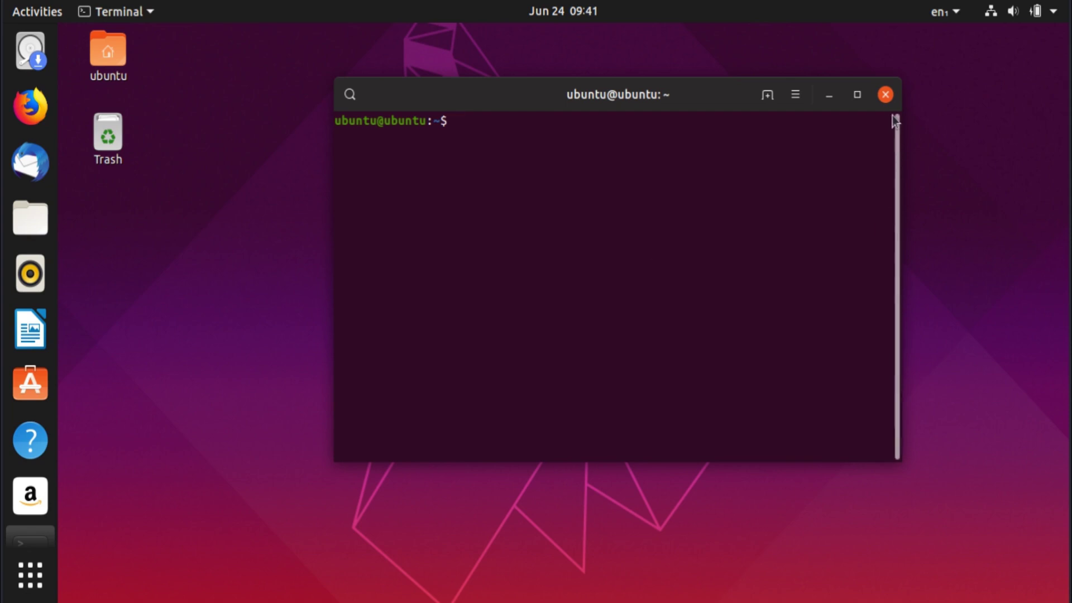
click(886, 94)
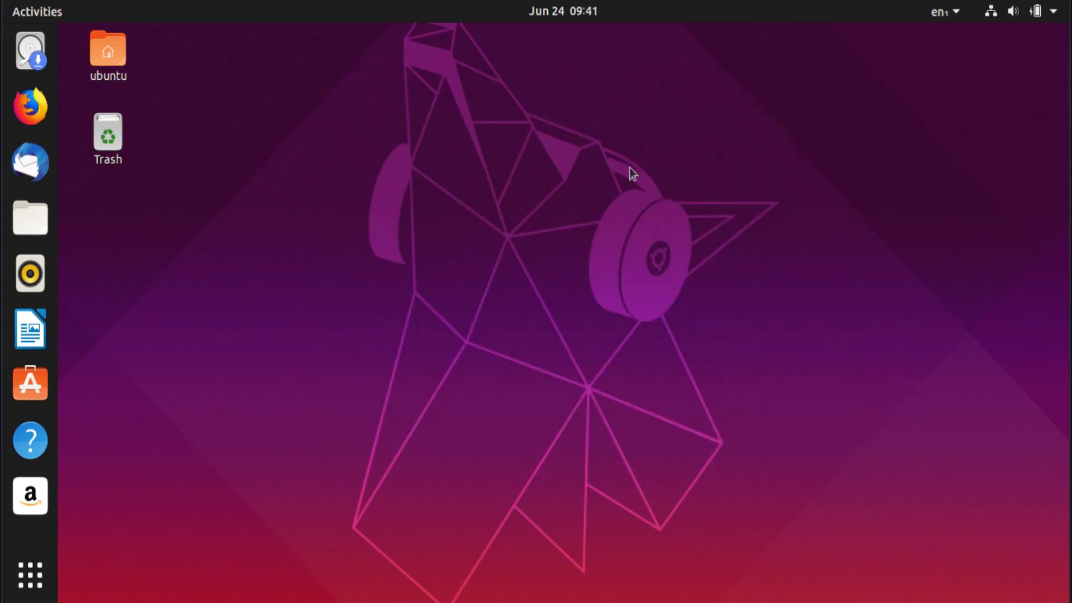
Step: Show and hide the notification list and calendar, twice in a row
key(super+v)
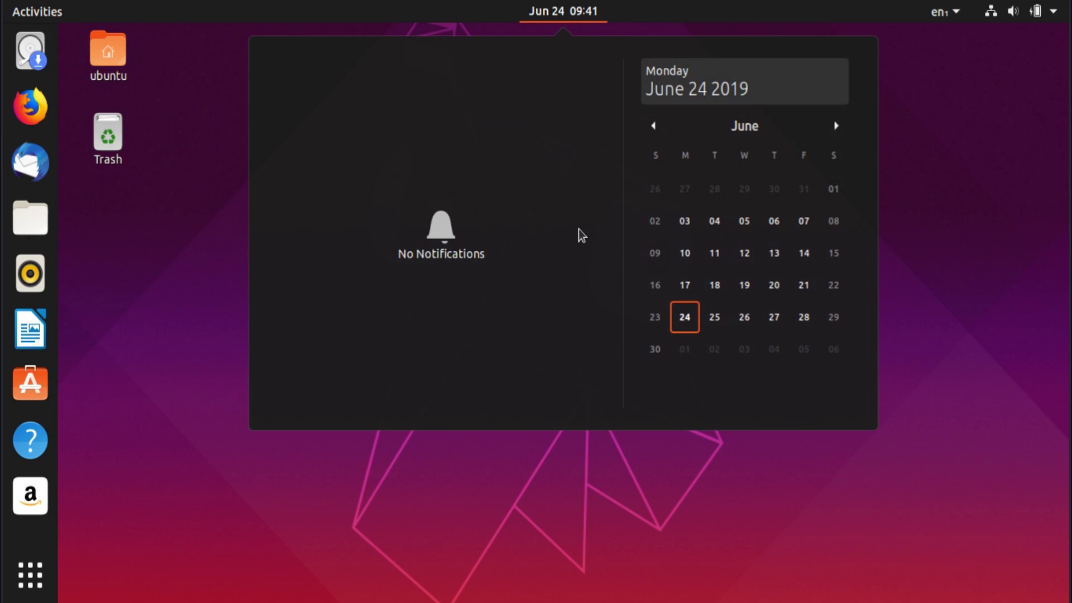
click(551, 21)
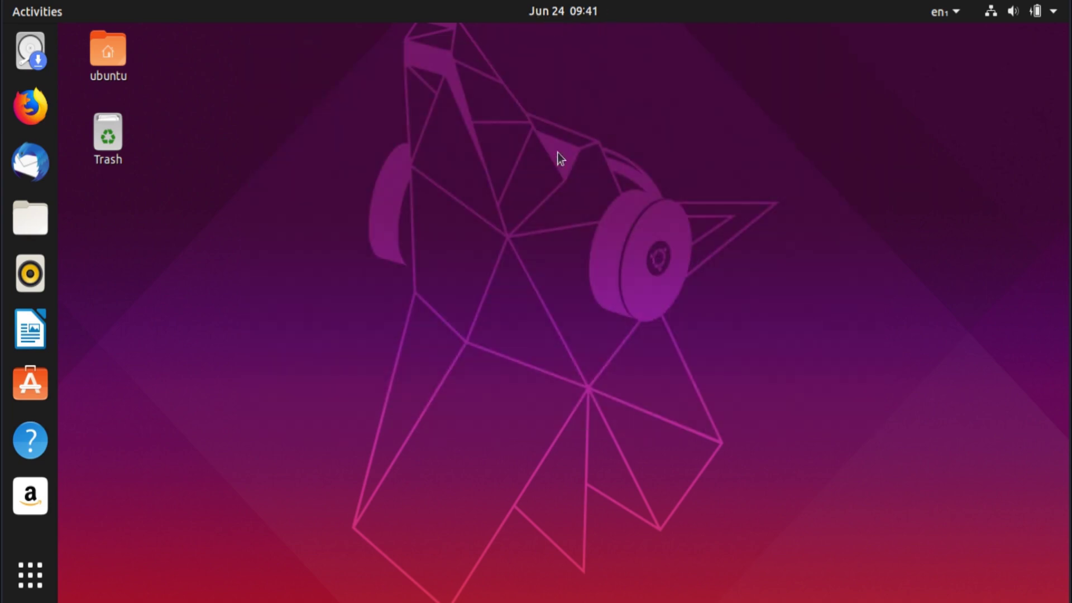
key(super+v)
key(super+v)
Step: Show the application grid, launch Archive Manager from it and close its window
key(super+a)
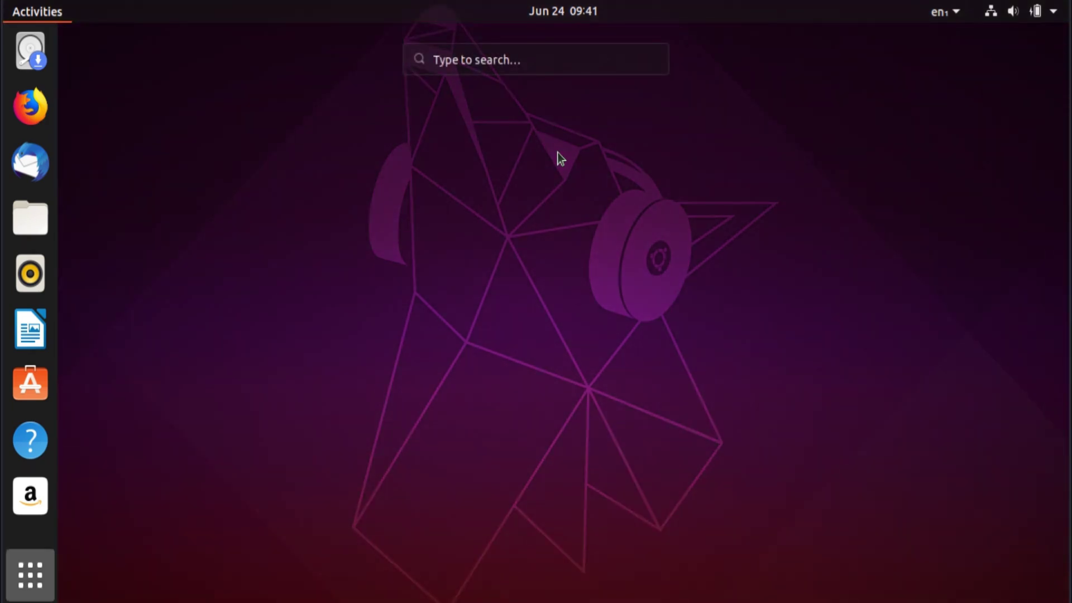
click(557, 153)
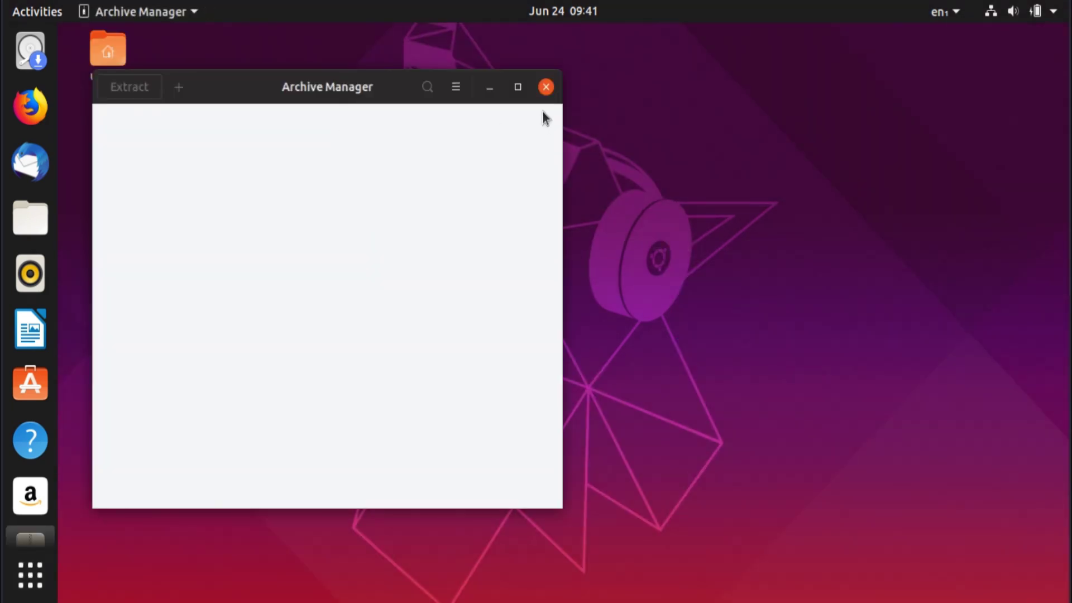
click(535, 91)
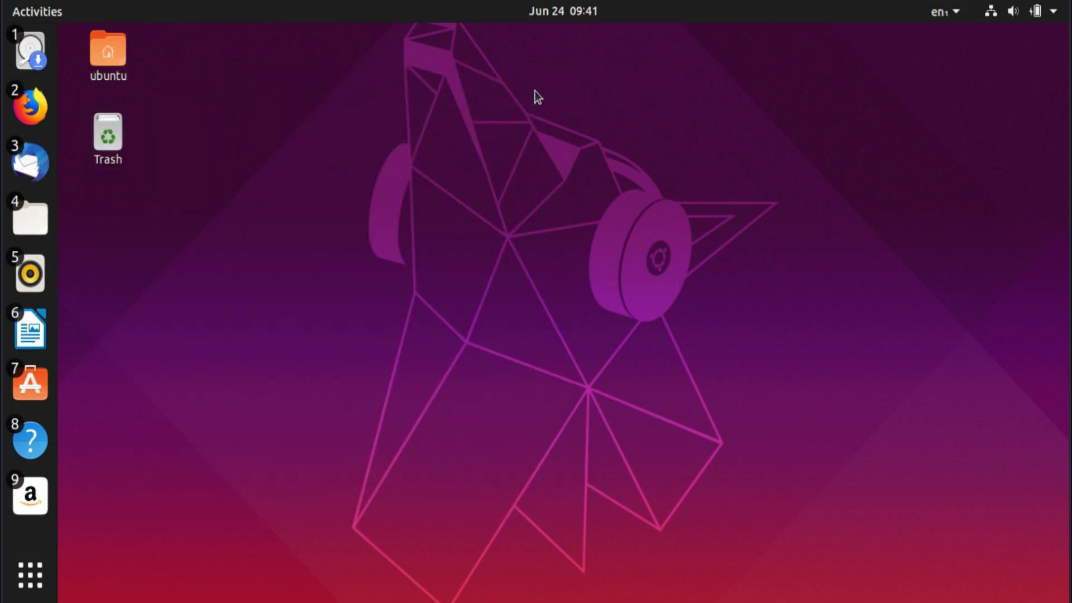
Step: Show the number labels on the dock and launch Firefox as application number 2
key(super)
key(super+2)
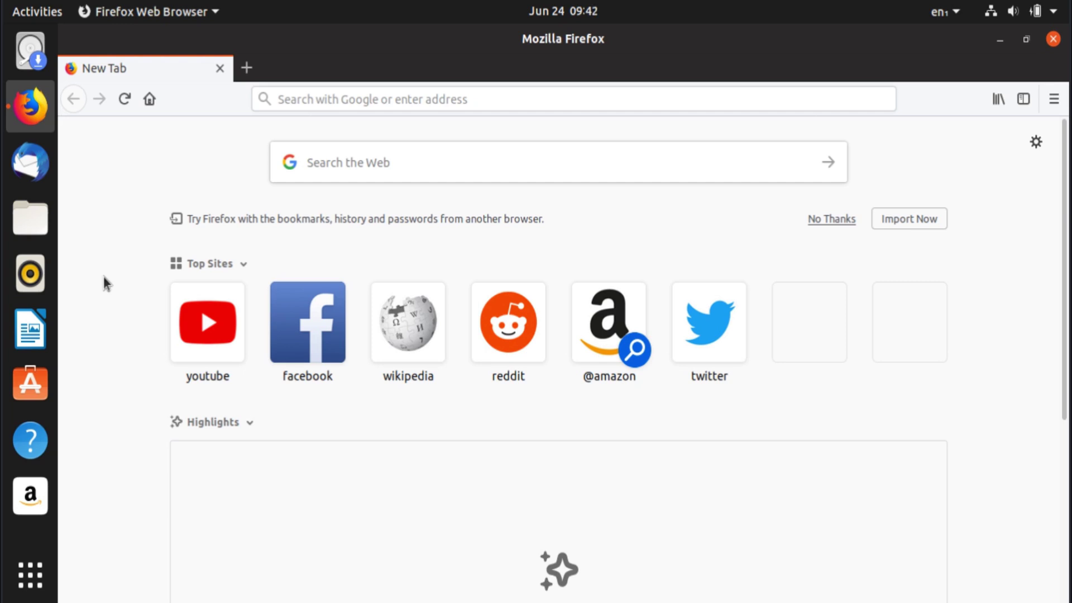
key(super)
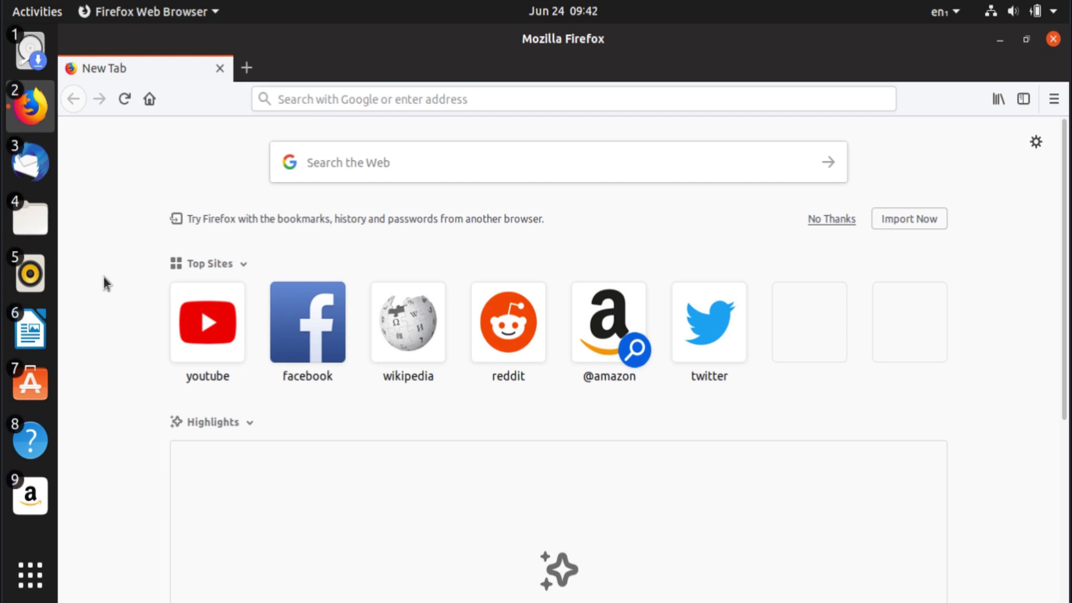
key(ctrl+l)
text(q)
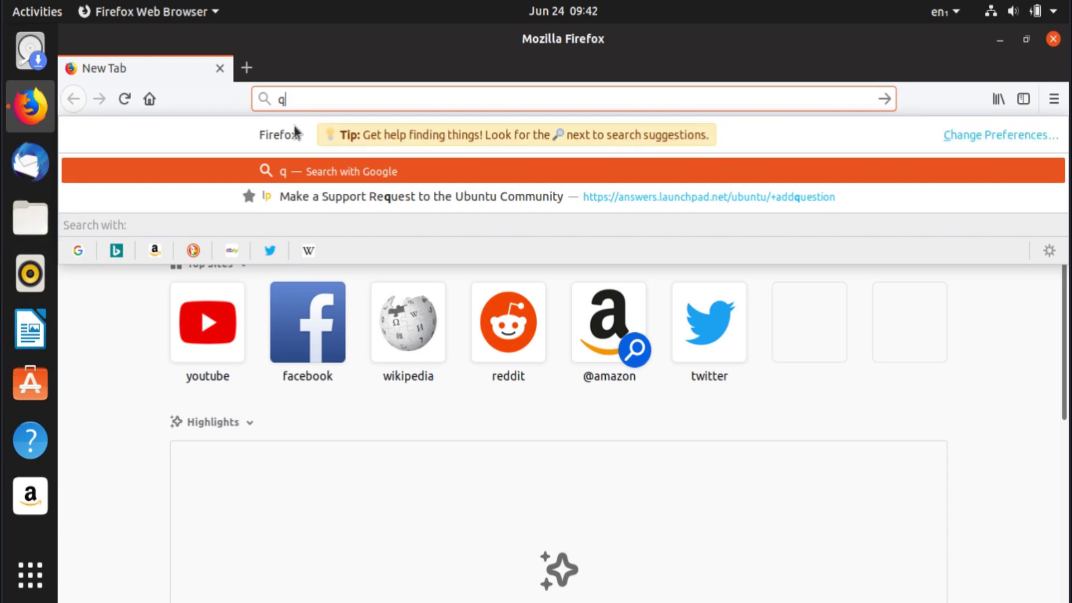
click(330, 96)
key(BackSpace)
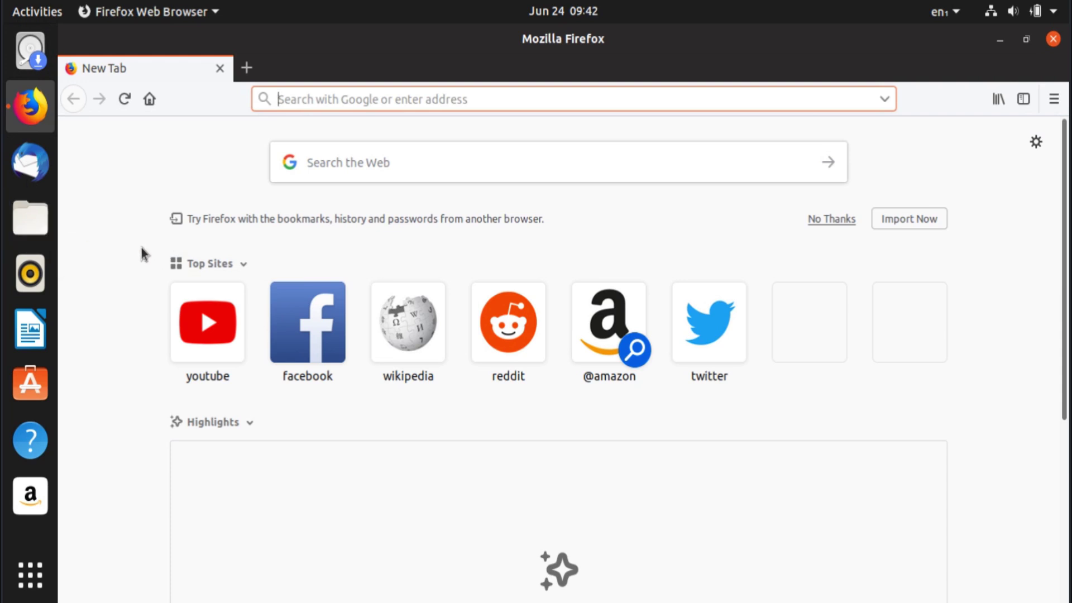
Step: Open the Files window as dock application number 4 and close it again
key(super+4)
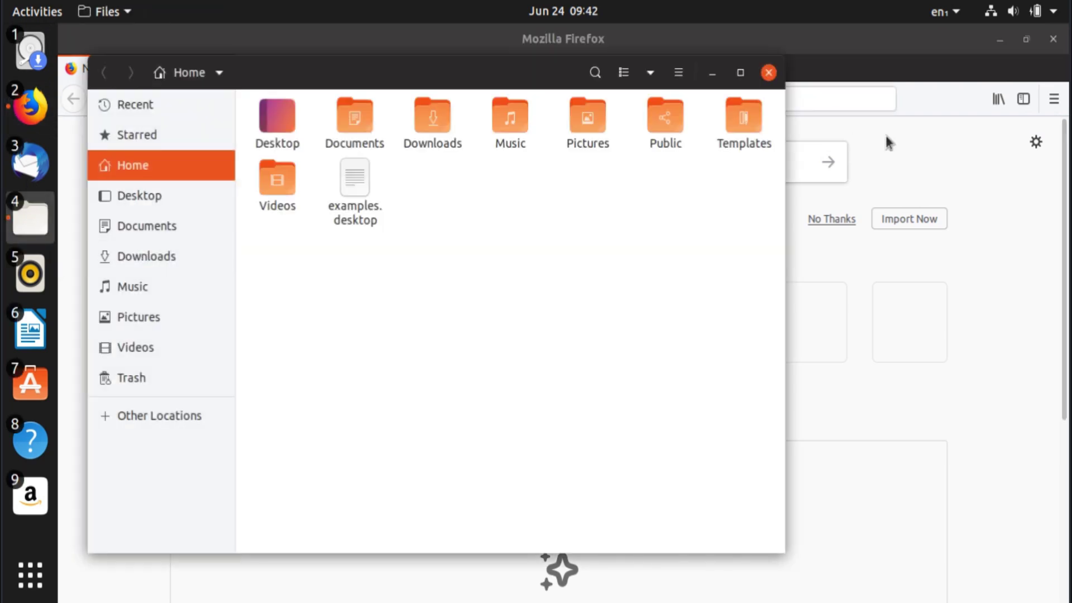
click(785, 196)
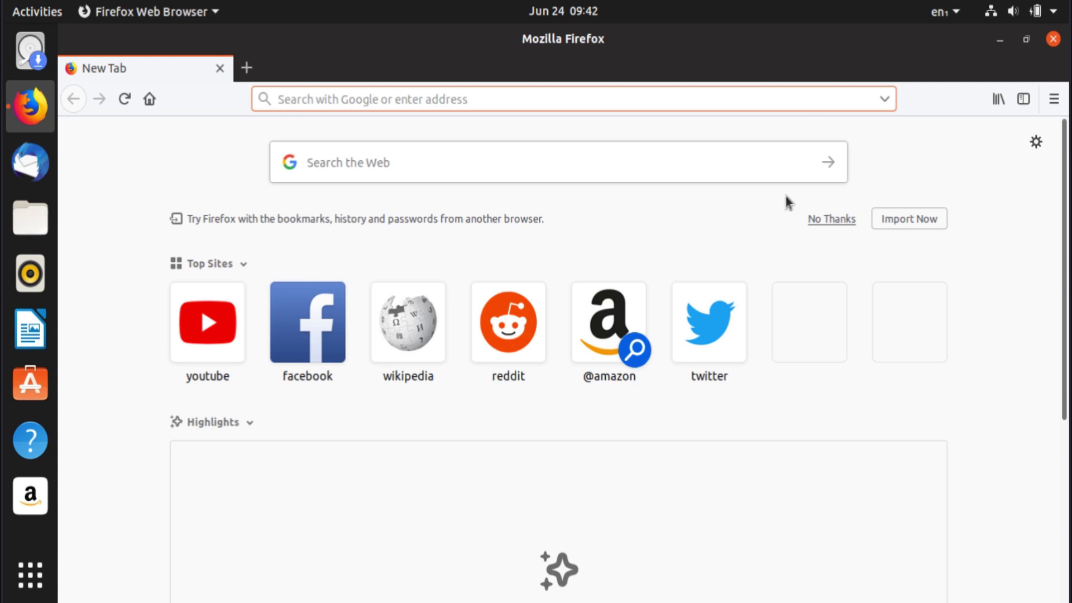
Step: Open duckduckgo.com in a new Firefox tab
key(ctrl+t)
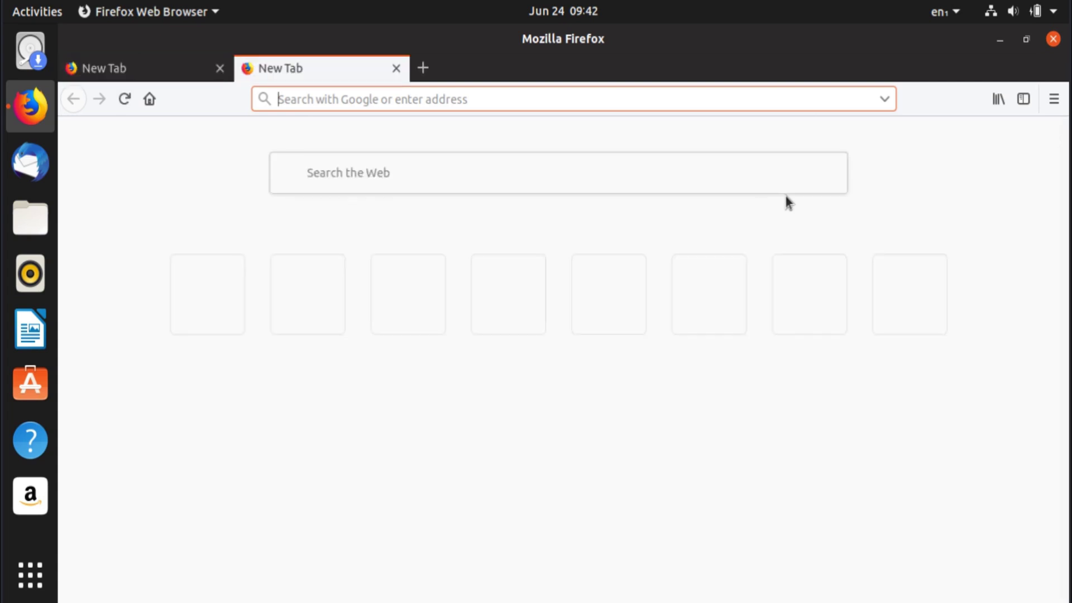
text(duckduckgo.com)
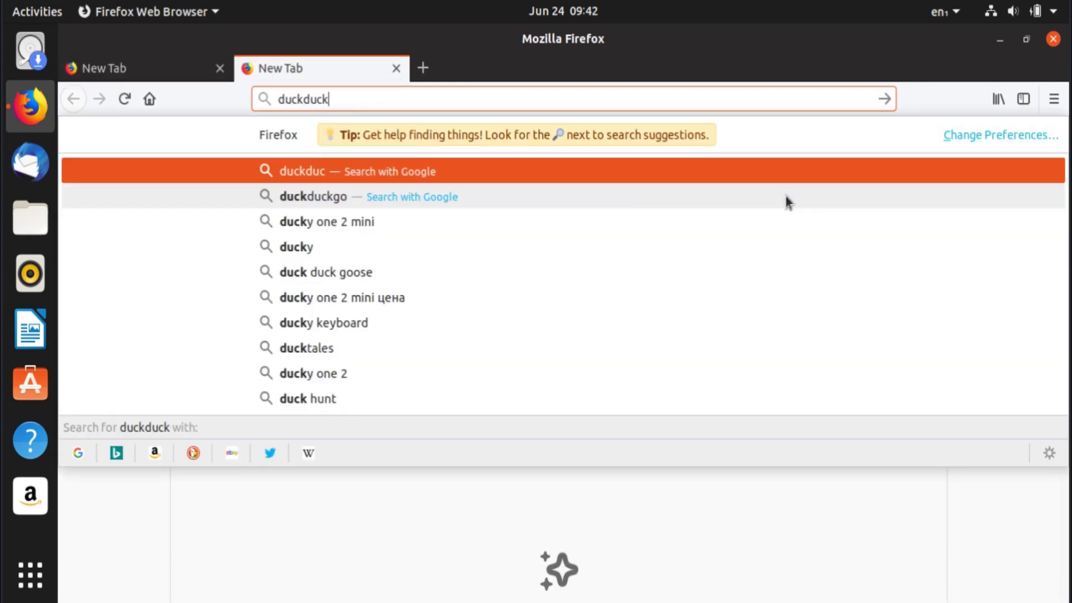
key(Return)
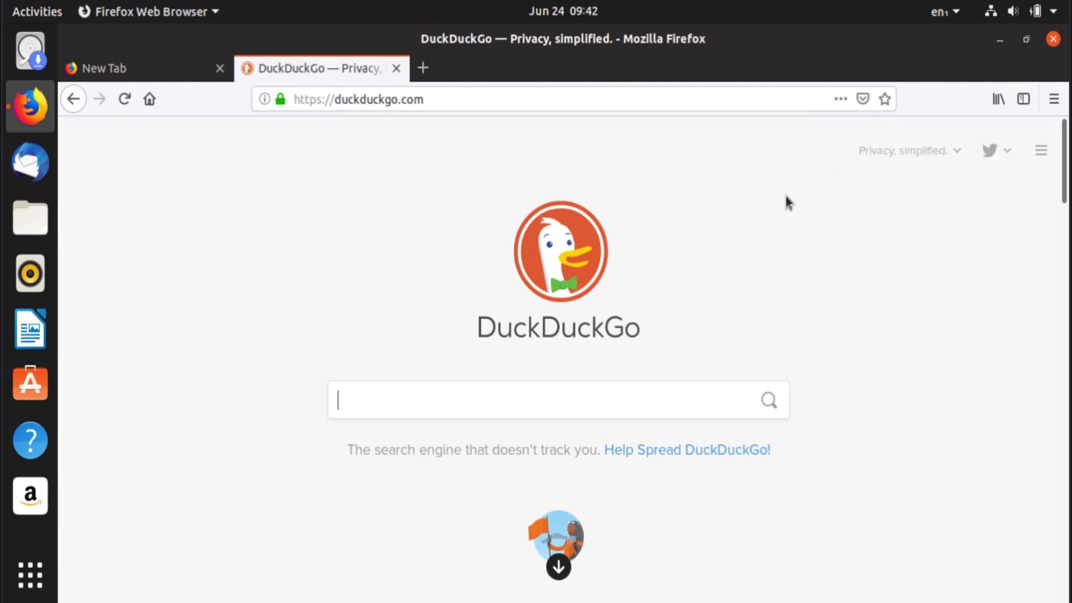
Step: Switch back and forth between the blank tab and the DuckDuckGo tab, and close both tabs one after the other
click(169, 77)
click(296, 71)
click(172, 63)
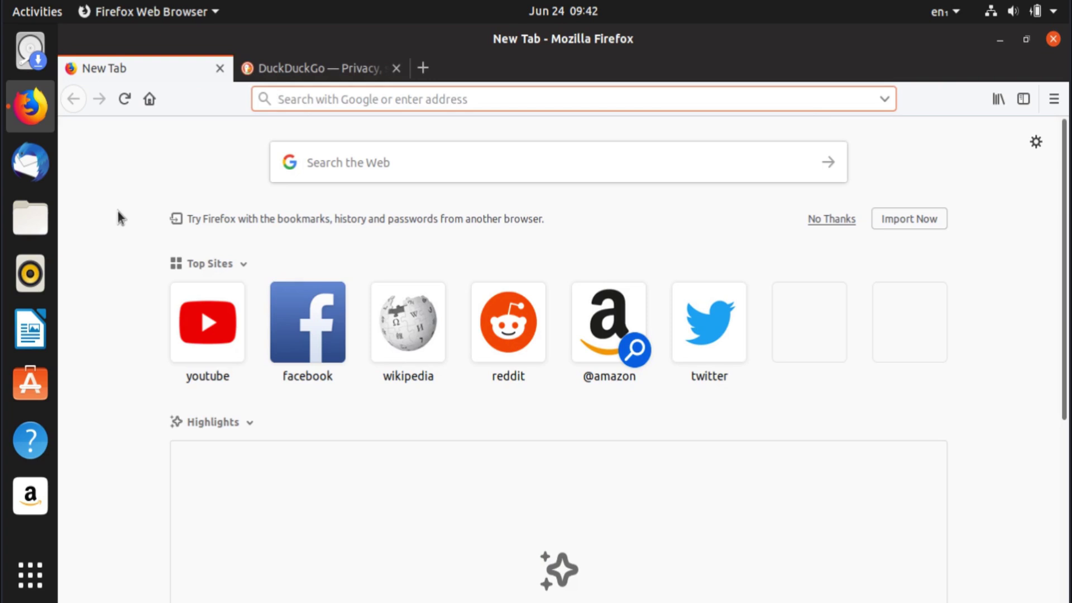
key(ctrl+w)
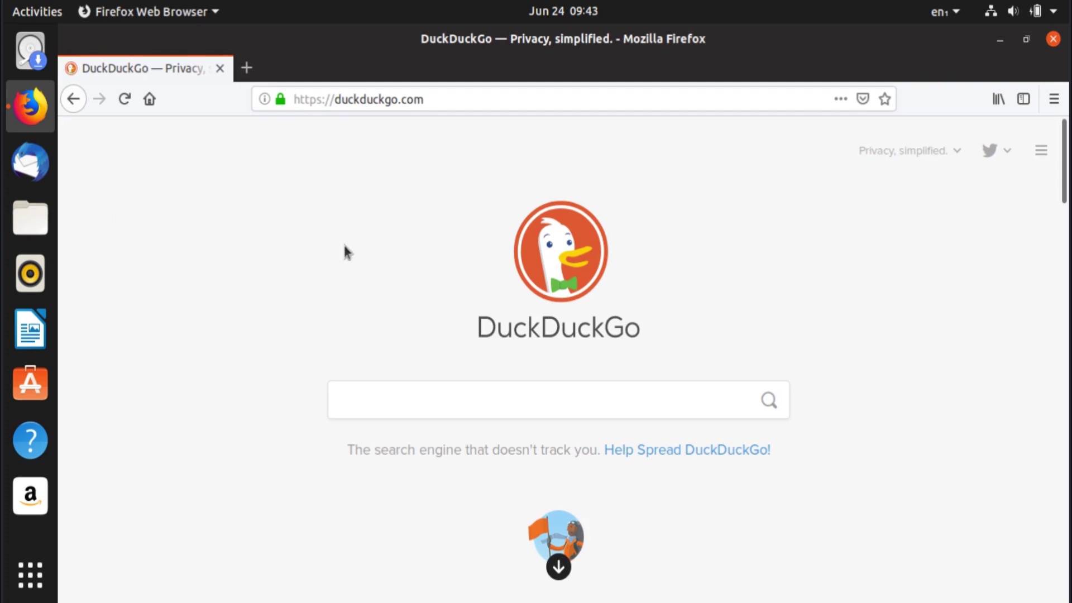
key(ctrl+w)
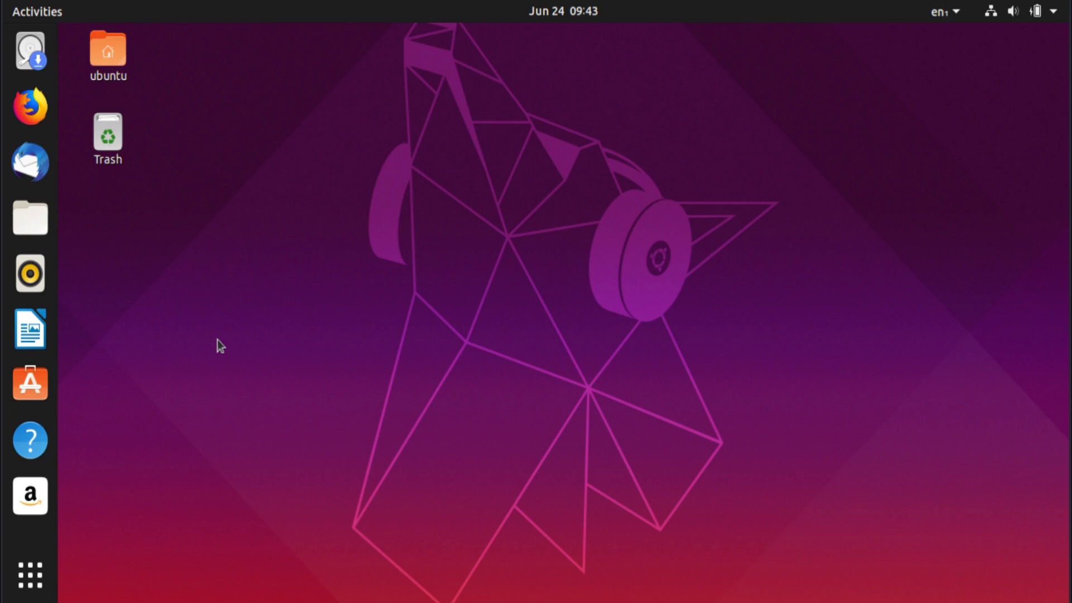
Step: Find and launch the Text Editor, shrink its window and move it so that it fits fully on the desktop
click(28, 567)
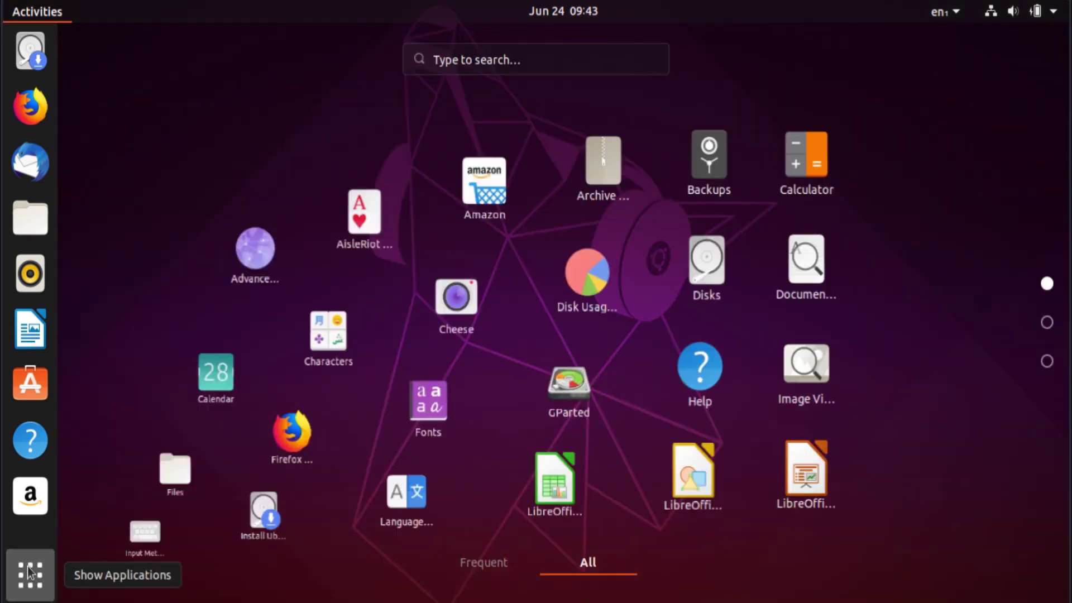
text(gedl)
key(Return)
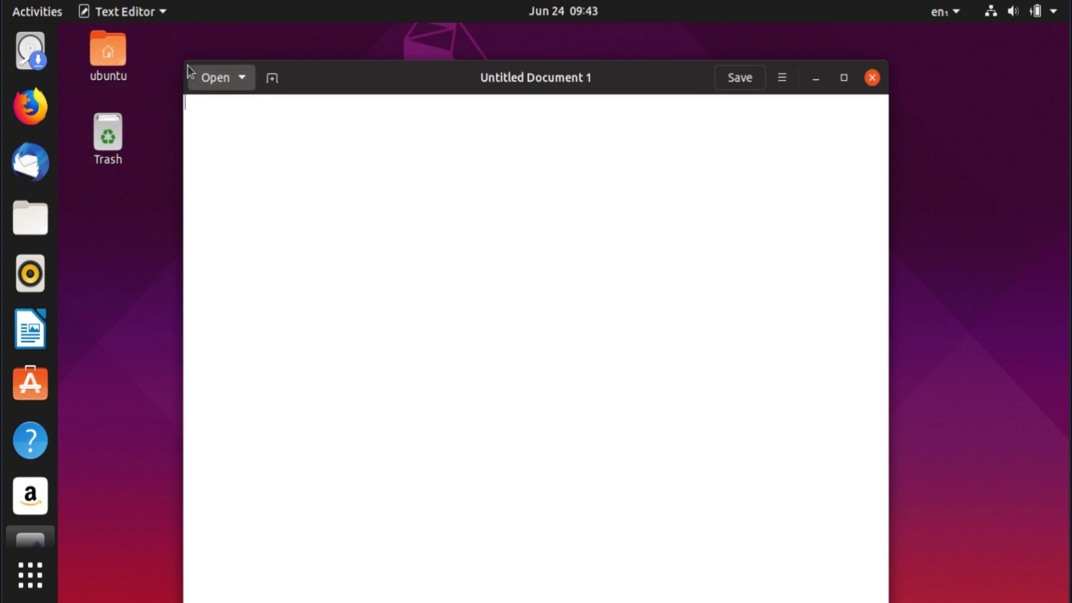
drag(175, 57, 273, 196)
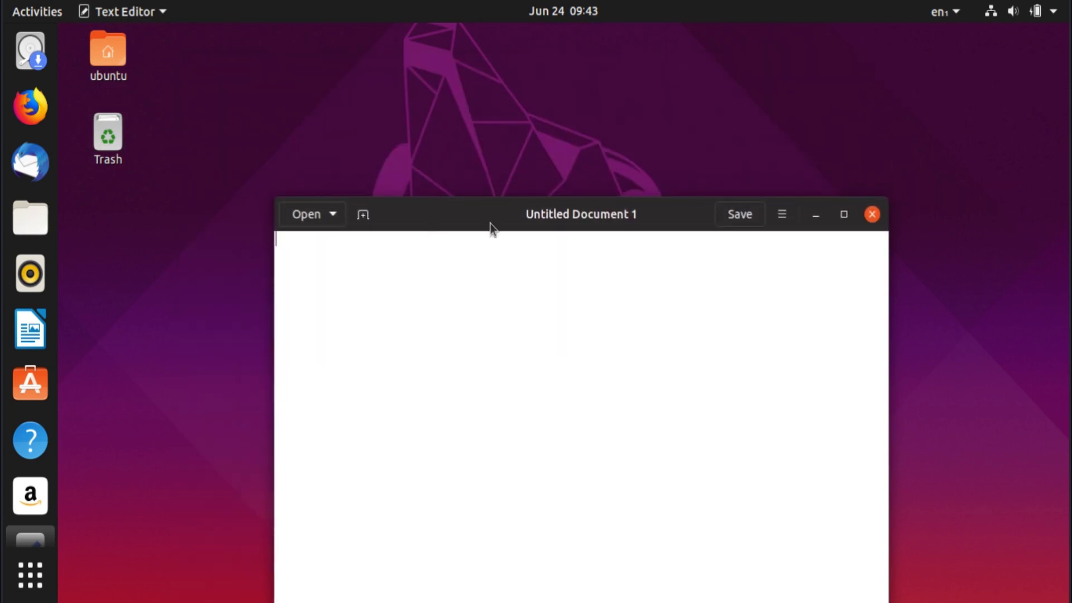
drag(491, 226, 538, 134)
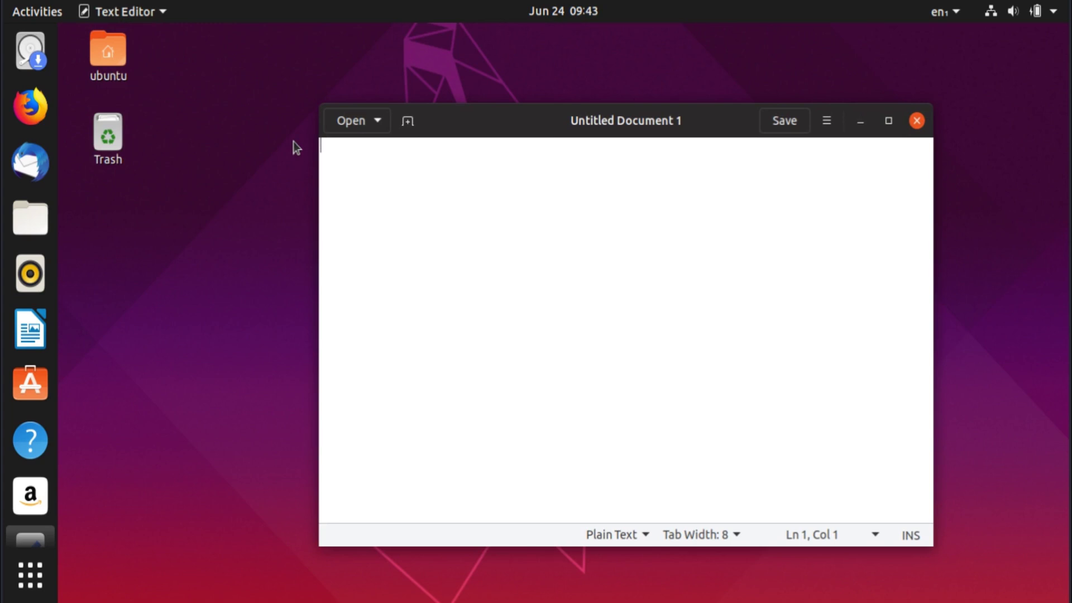
Step: Open and close a second Text Editor window, and browse to Documents in the file opening dialog before cancelling it
key(ctrl+shift+n)
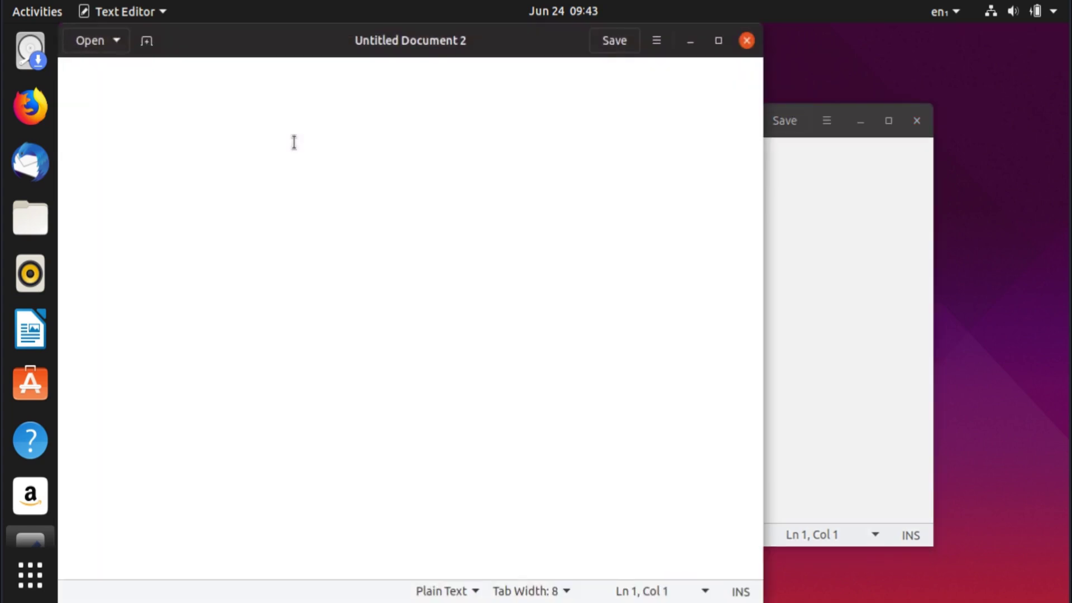
click(747, 40)
key(ctrl+o)
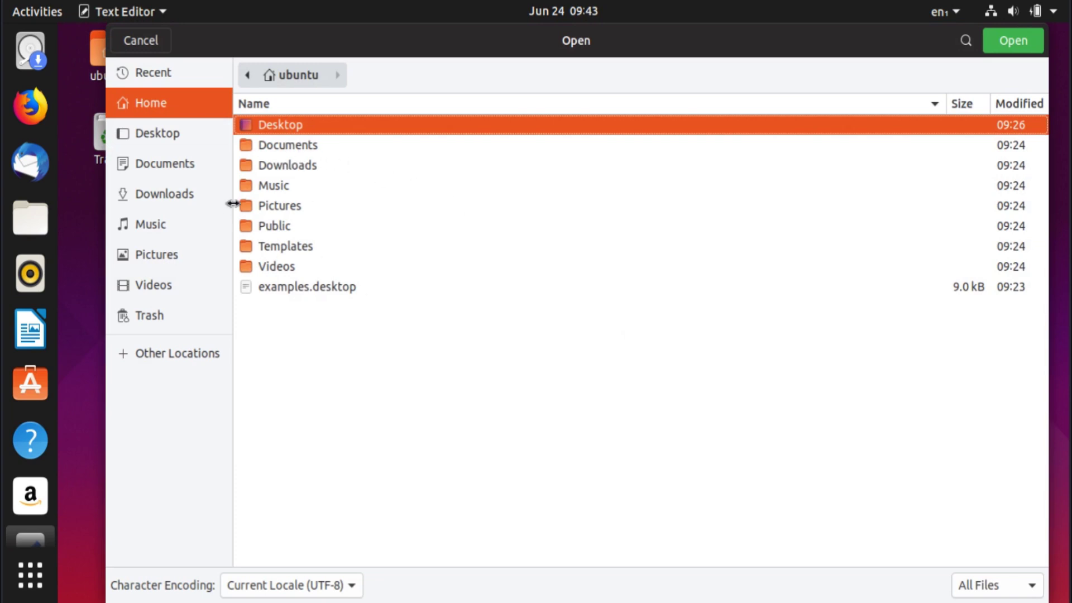
double_click(266, 145)
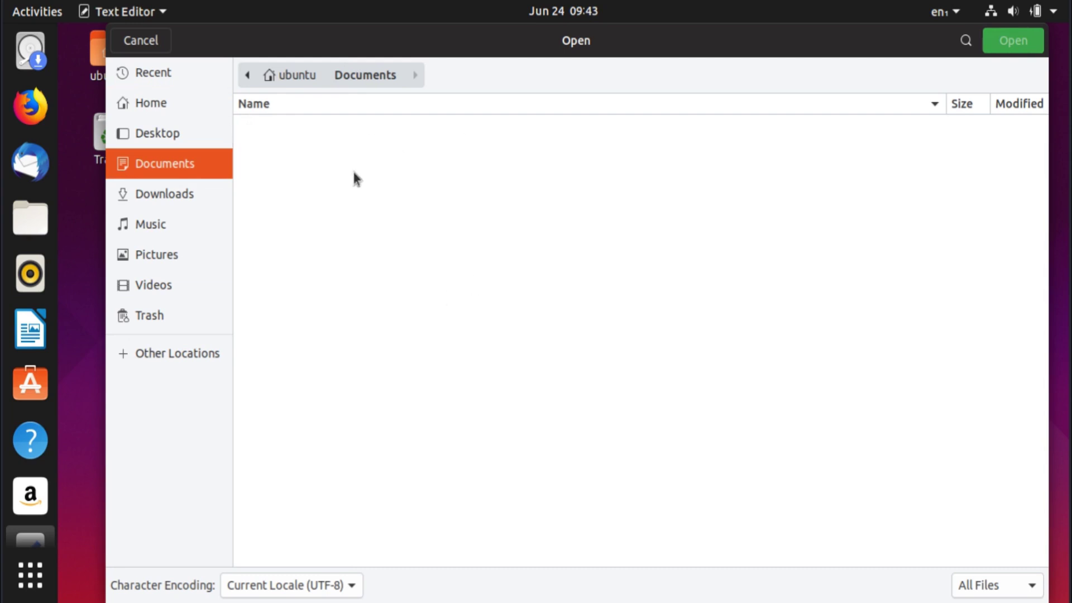
click(138, 40)
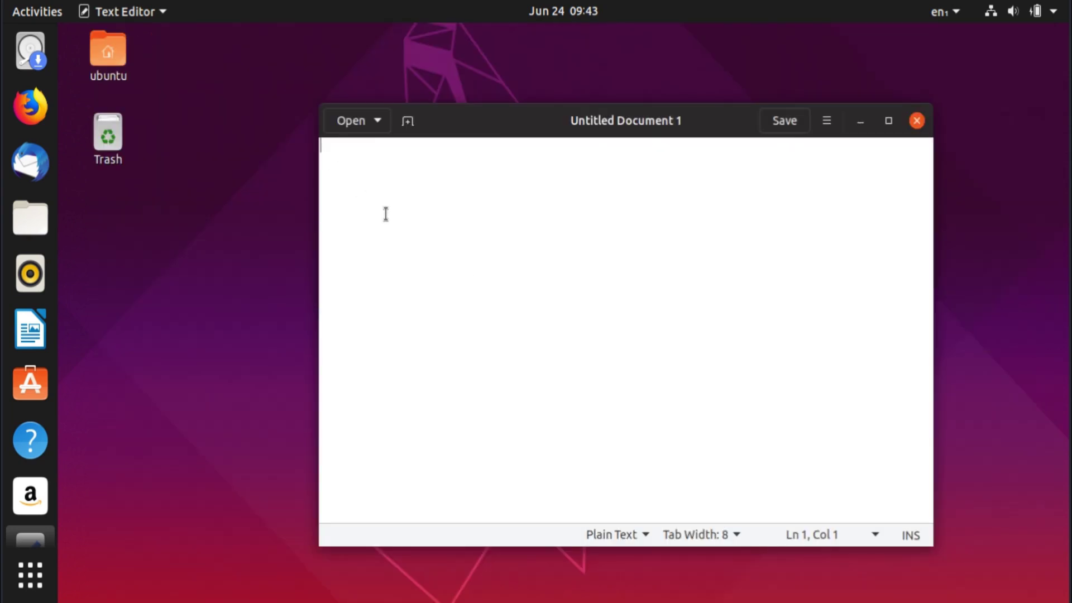
Step: Add a second document tab and close it, and enter the text jdfhkjdhjkdsh in the first document
key(ctrl+n)
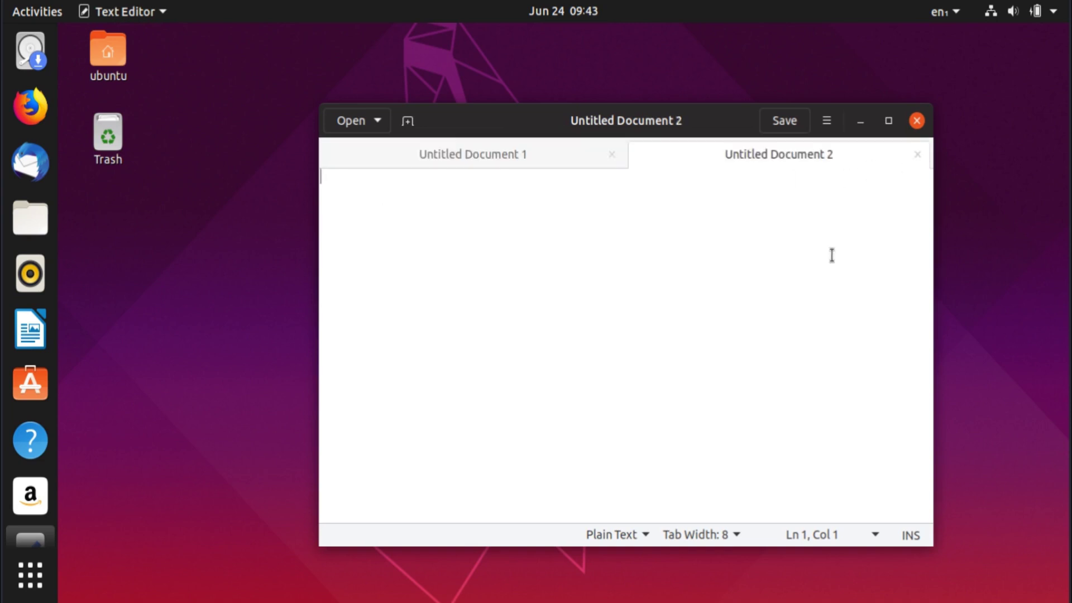
key(ctrl+w)
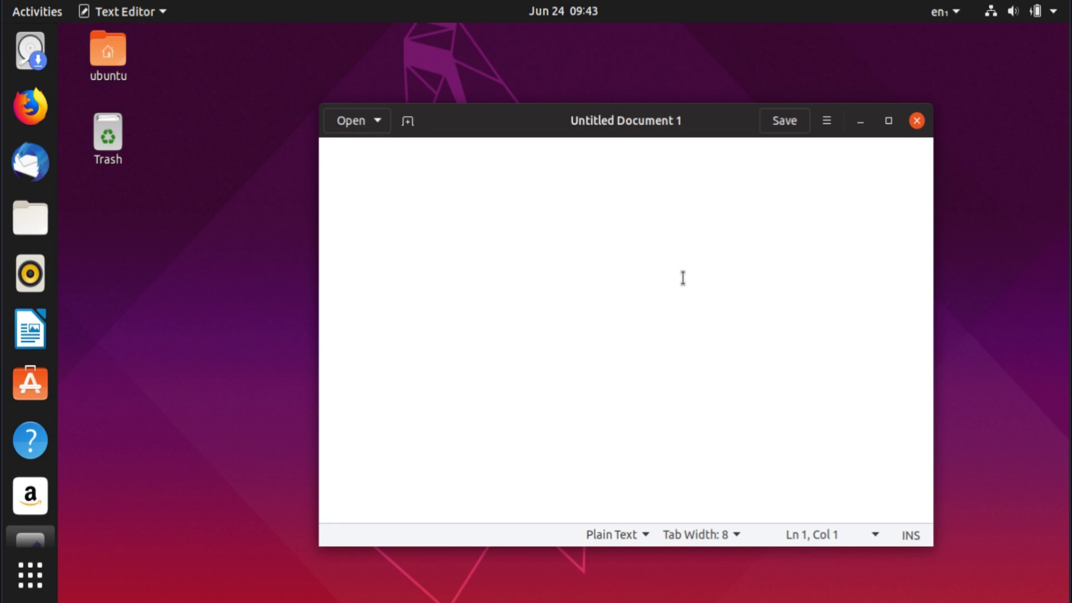
text(jdfhkjdhjkdsh)
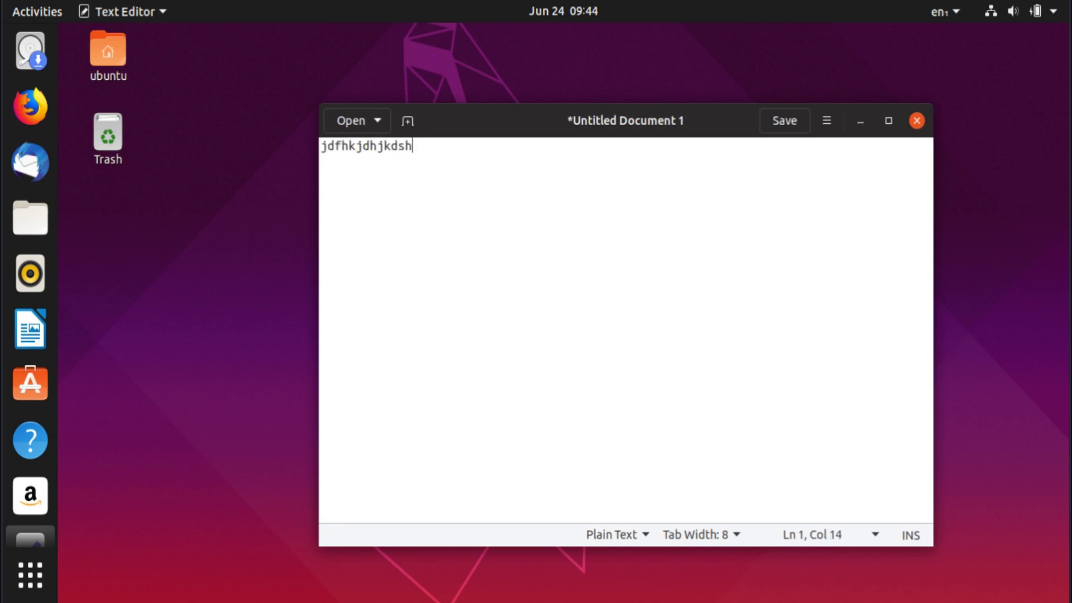
Step: Save the document to the Desktop folder under the name text
key(ctrl+s)
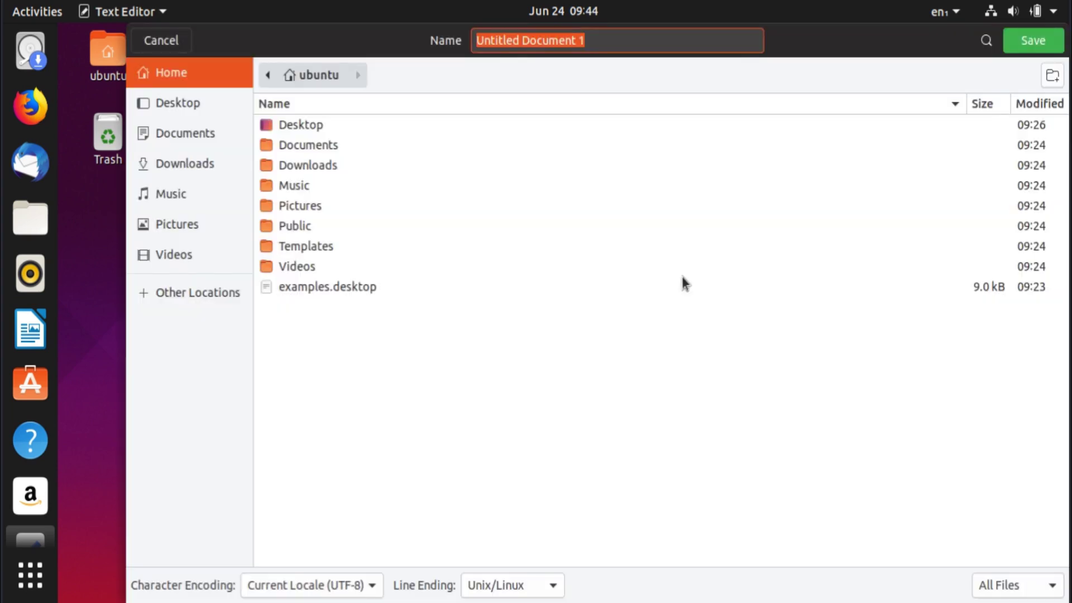
click(234, 94)
click(603, 39)
drag(603, 39, 427, 41)
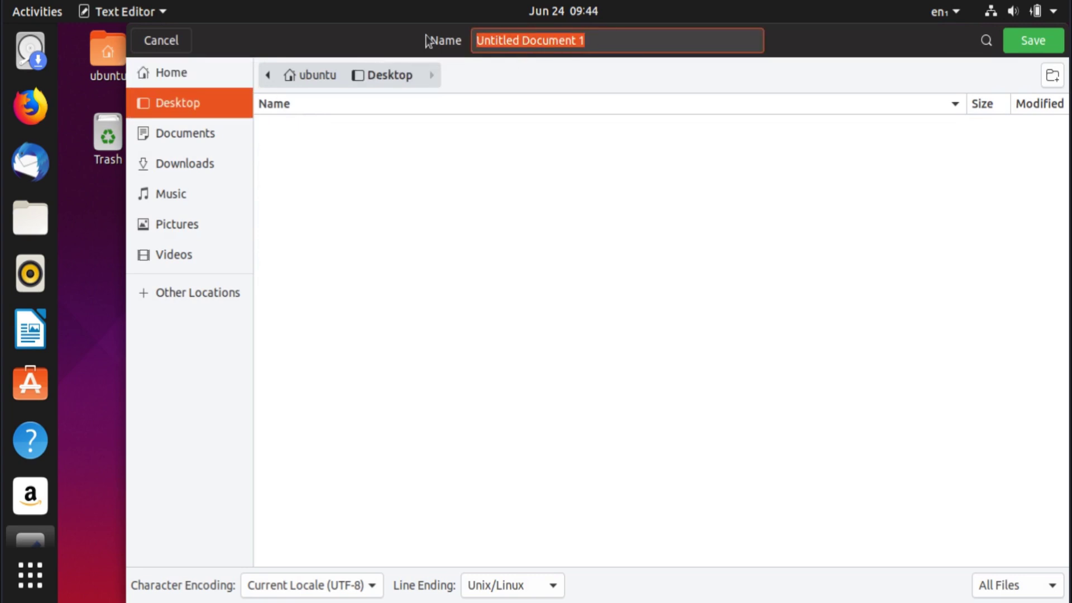
text(text)
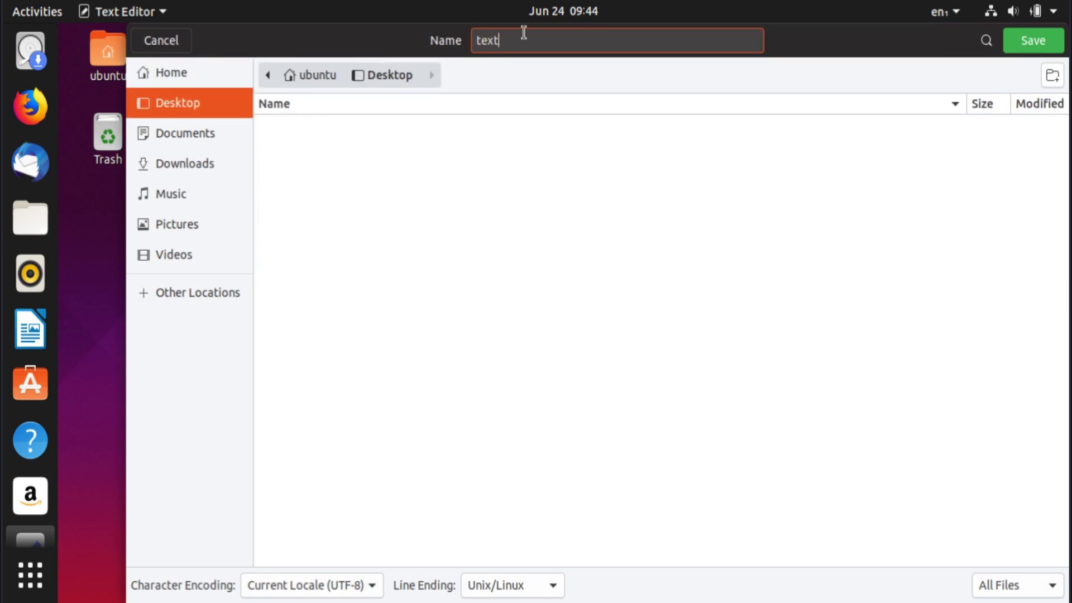
key(Return)
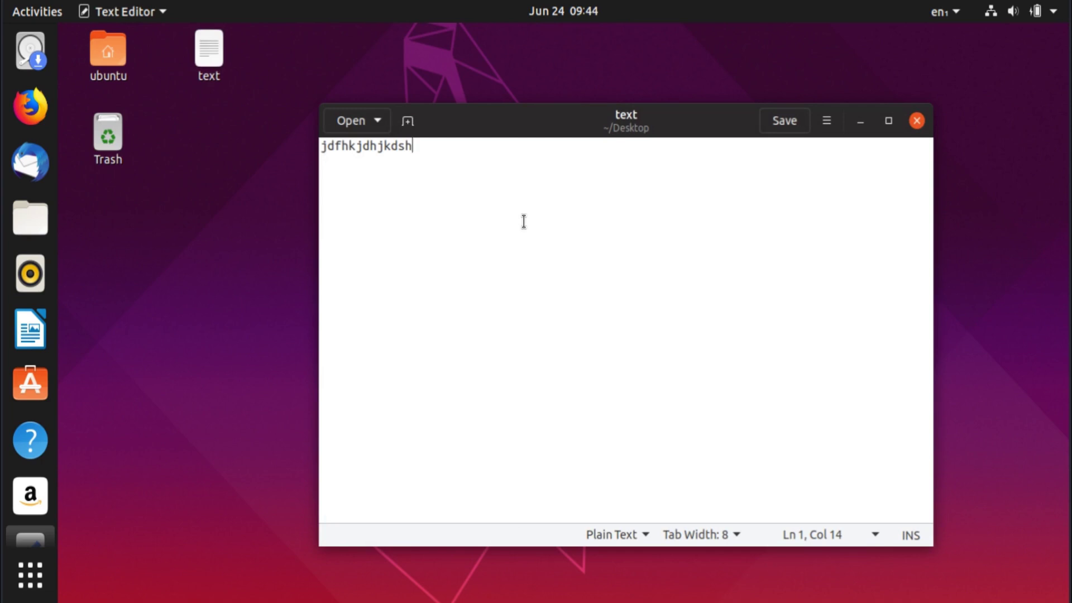
Step: Append llokofdojfdgijfdglj to the document's line and save the file again
text(llokofdojfdgijfdglj)
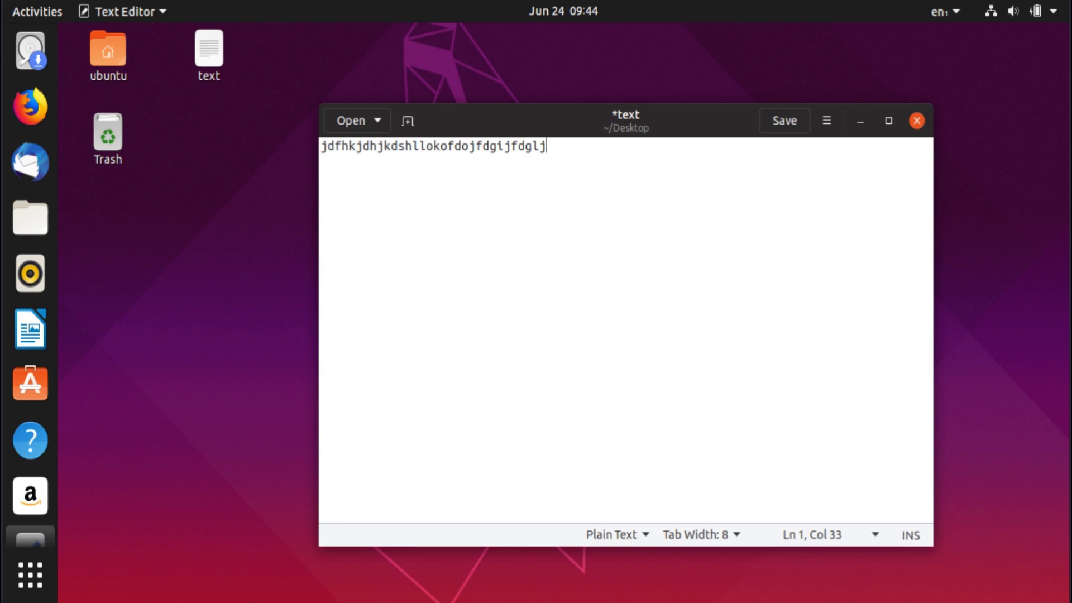
key(ctrl+s)
key(ctrl+s)
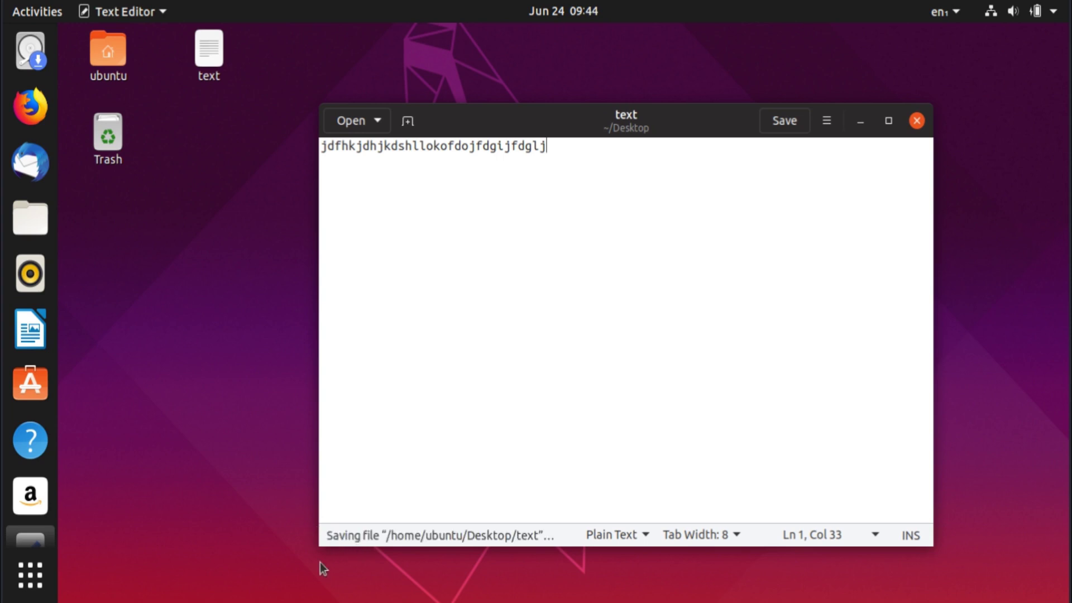
Step: Bring up the Save As dialog for the text file and cancel it, and close the Text Editor
key(ctrl+shift+s)
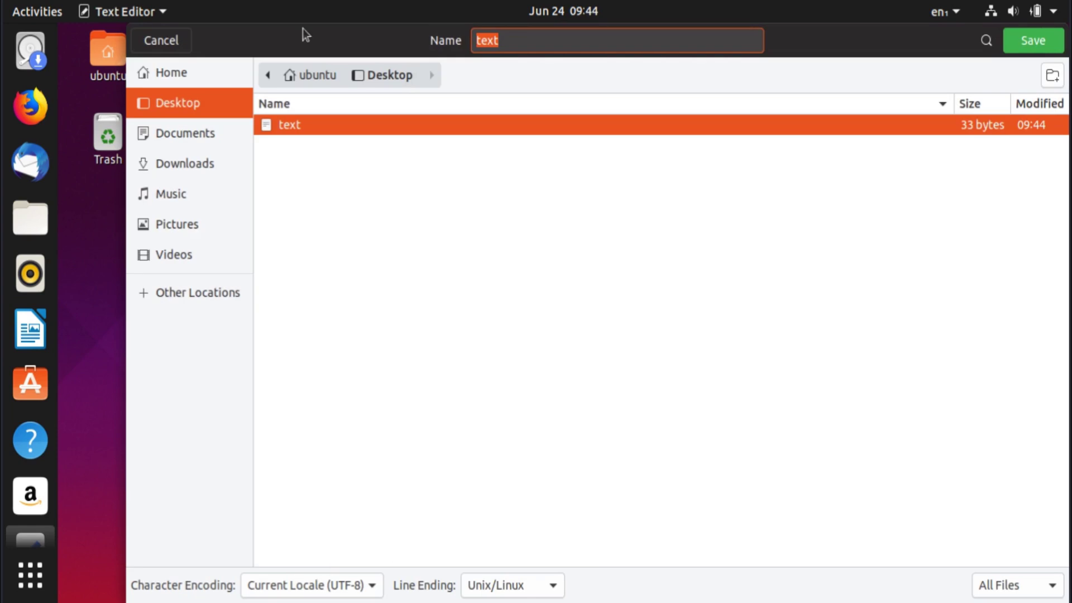
click(164, 41)
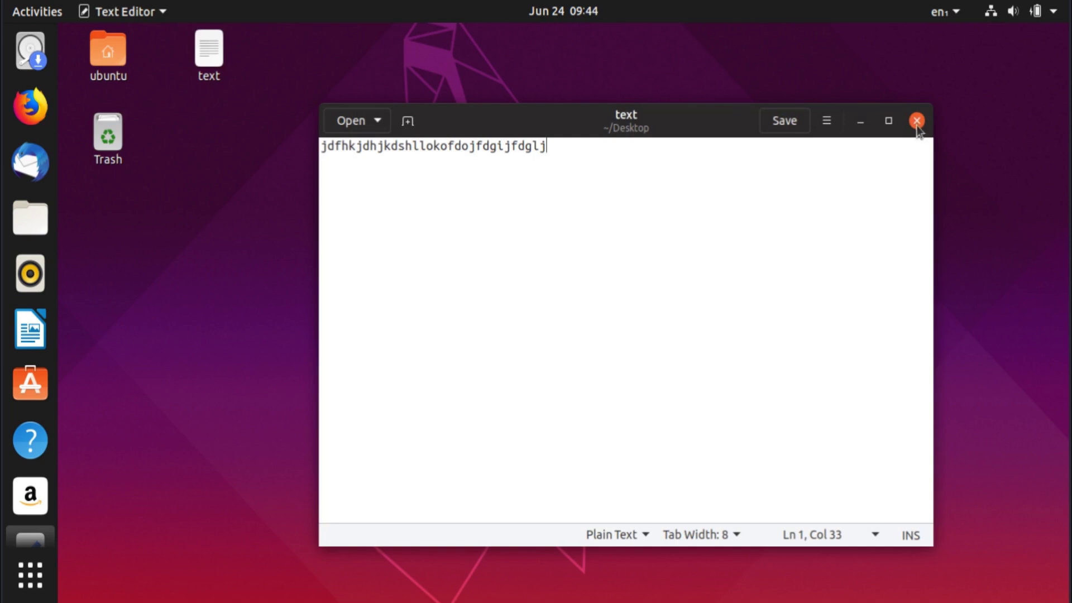
click(916, 129)
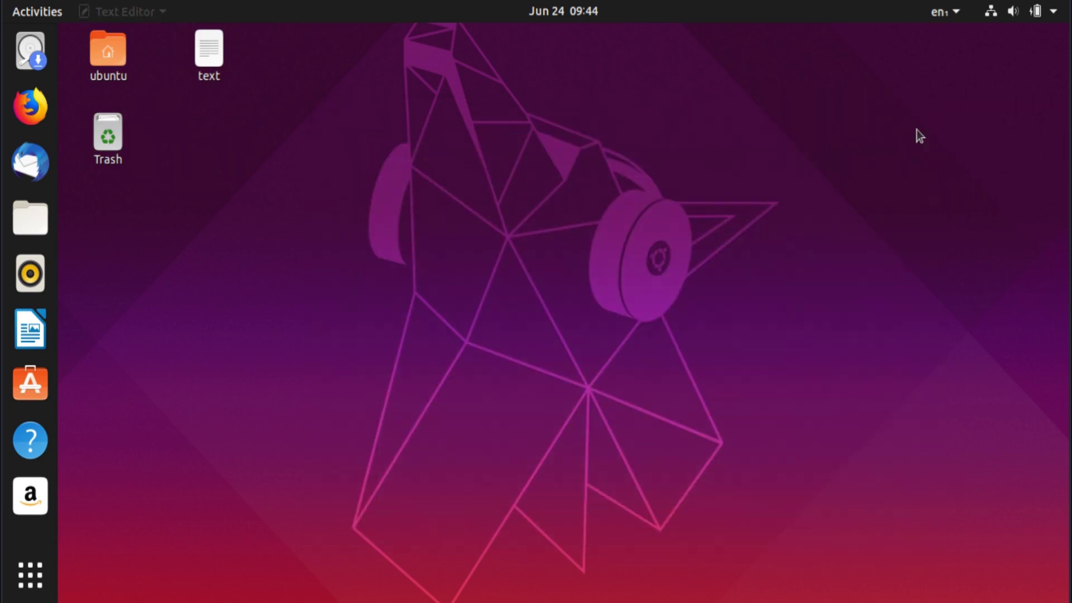
right_click(405, 166)
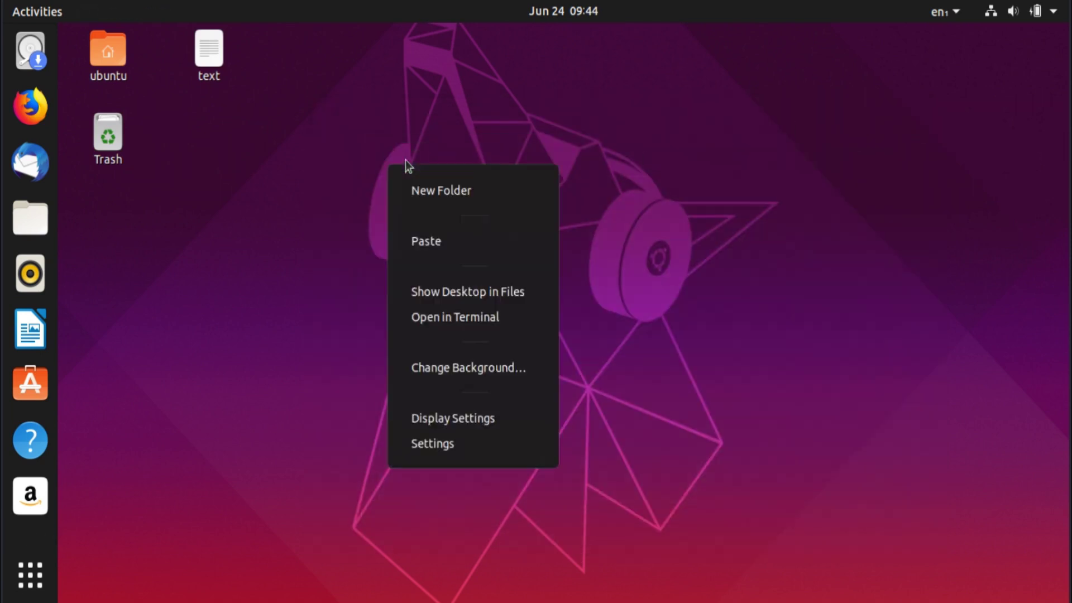
click(361, 332)
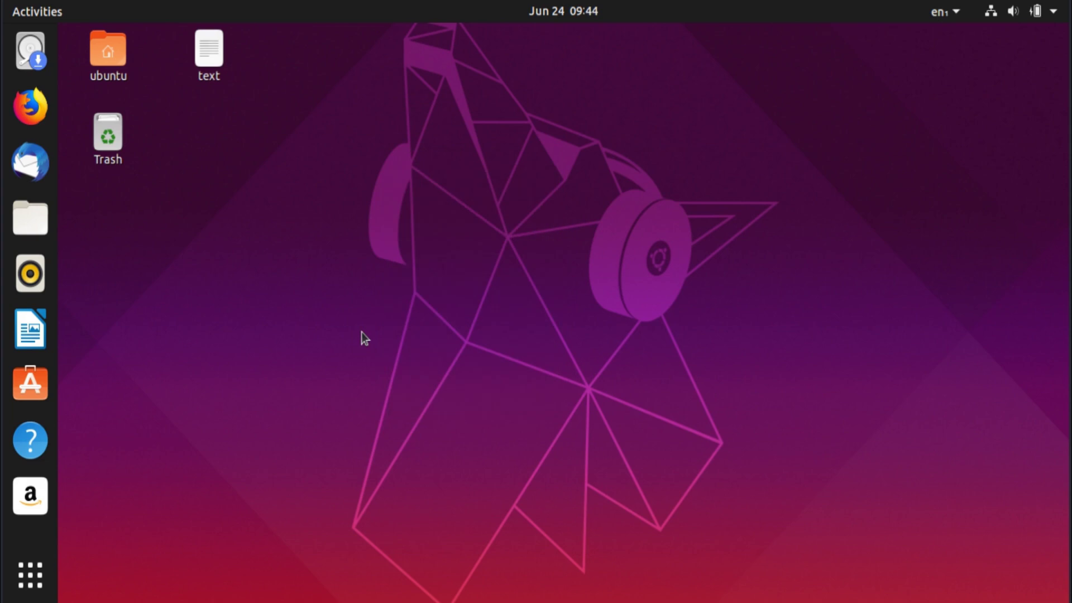
Step: Search the activities overview for key, replace the search term with shortc, and open the Keyboard settings
click(38, 12)
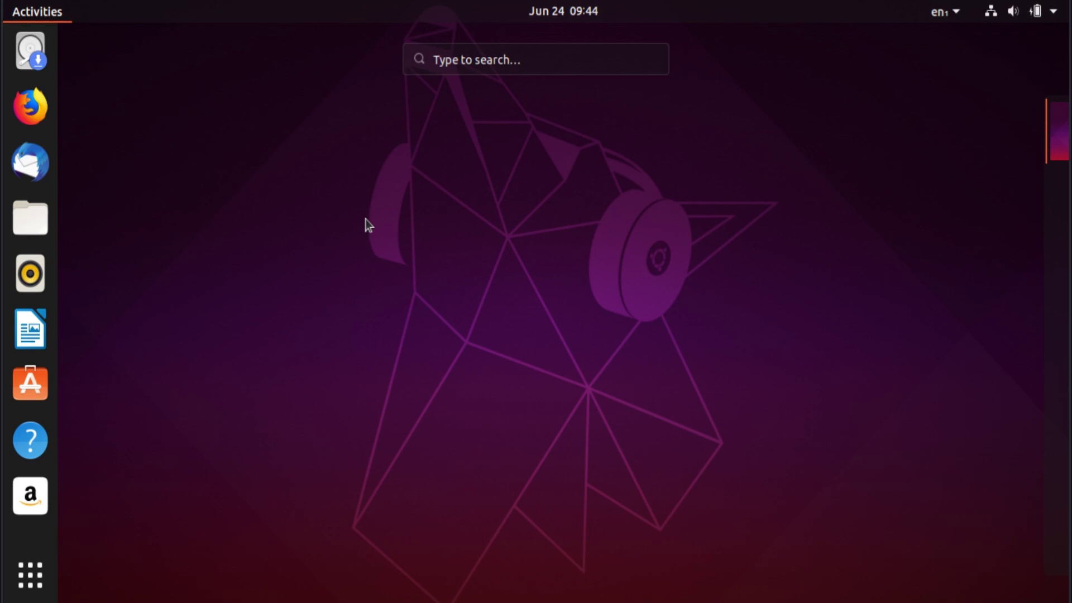
text(key)
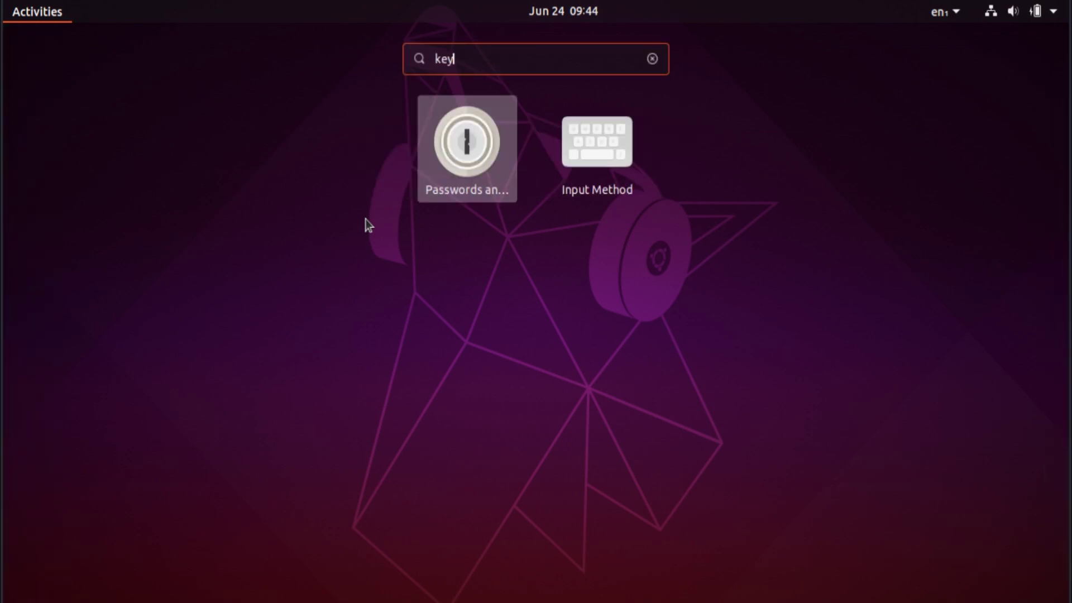
key(Tab)
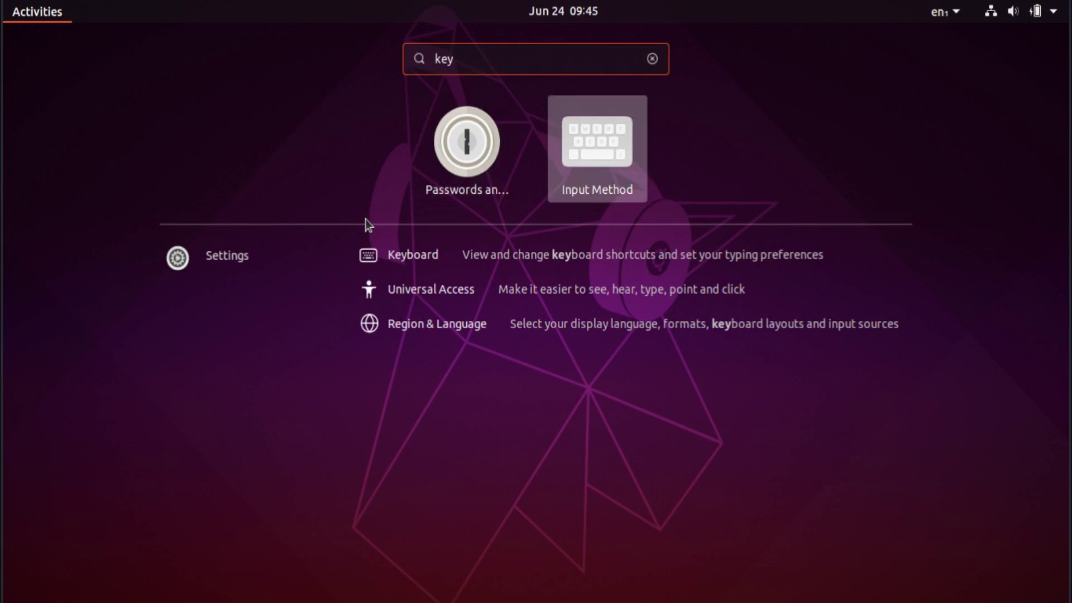
key(Left)
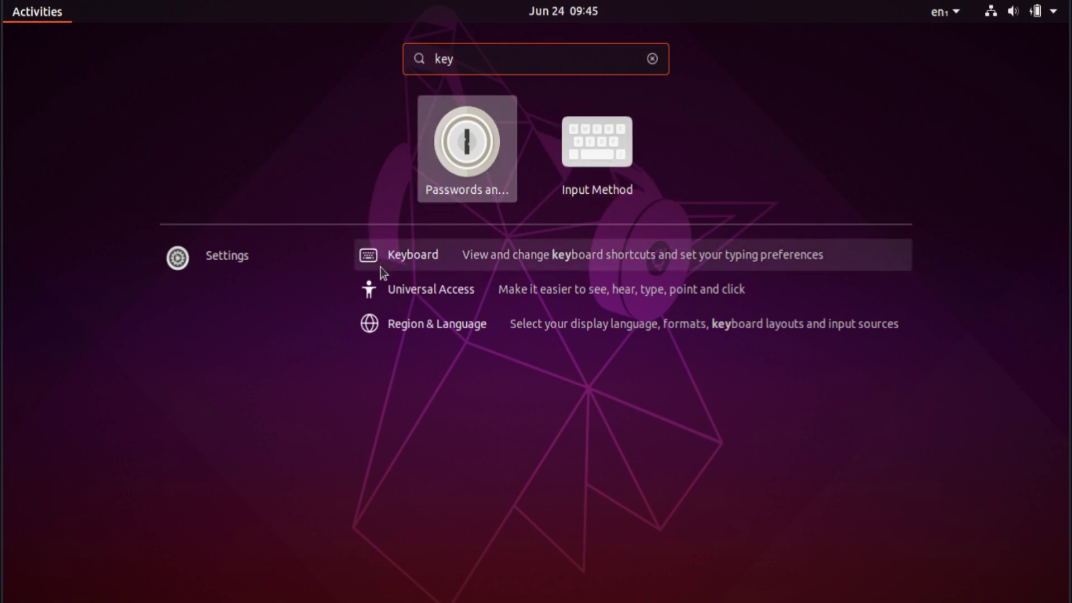
key(BackSpace)
key(BackSpace)
key(BackSpace)
text(shortc)
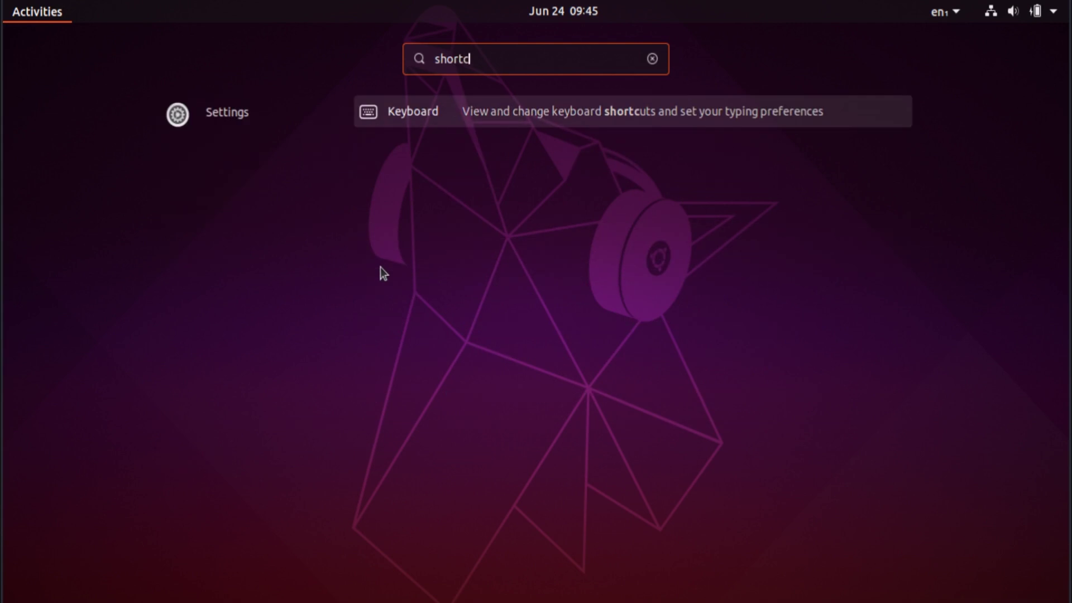
key(Return)
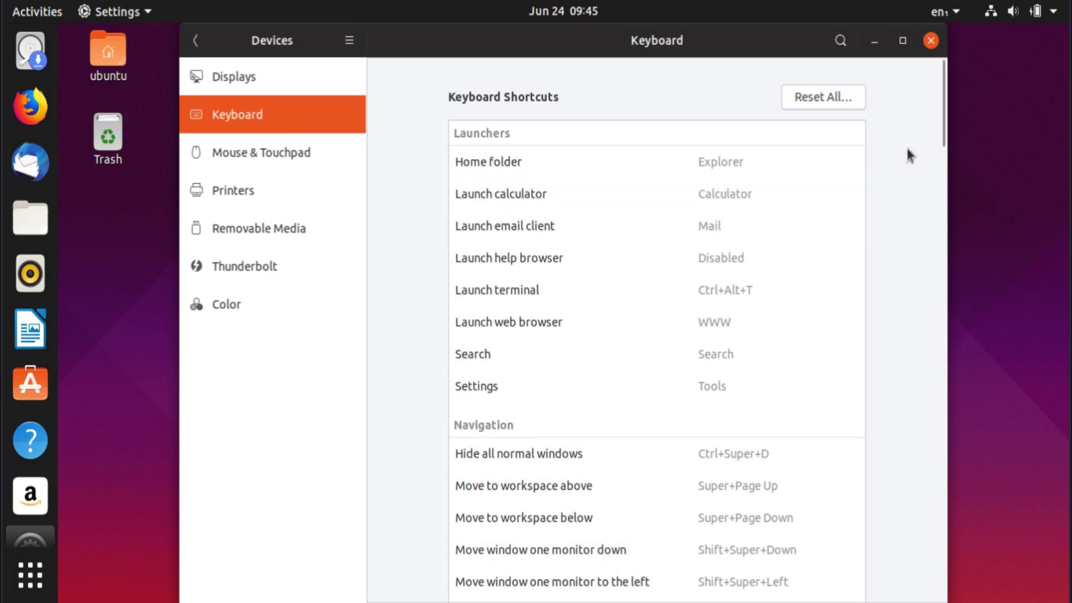
Step: Review the keyboard shortcuts list through to its end, and hide and restore the Settings window
drag(941, 125, 923, 328)
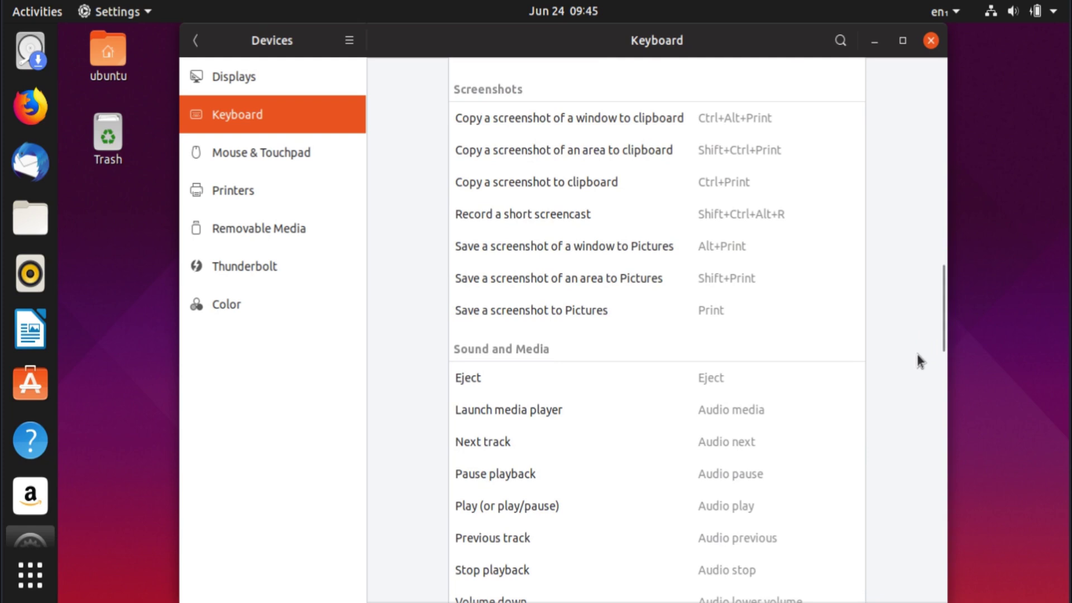
drag(942, 341, 925, 601)
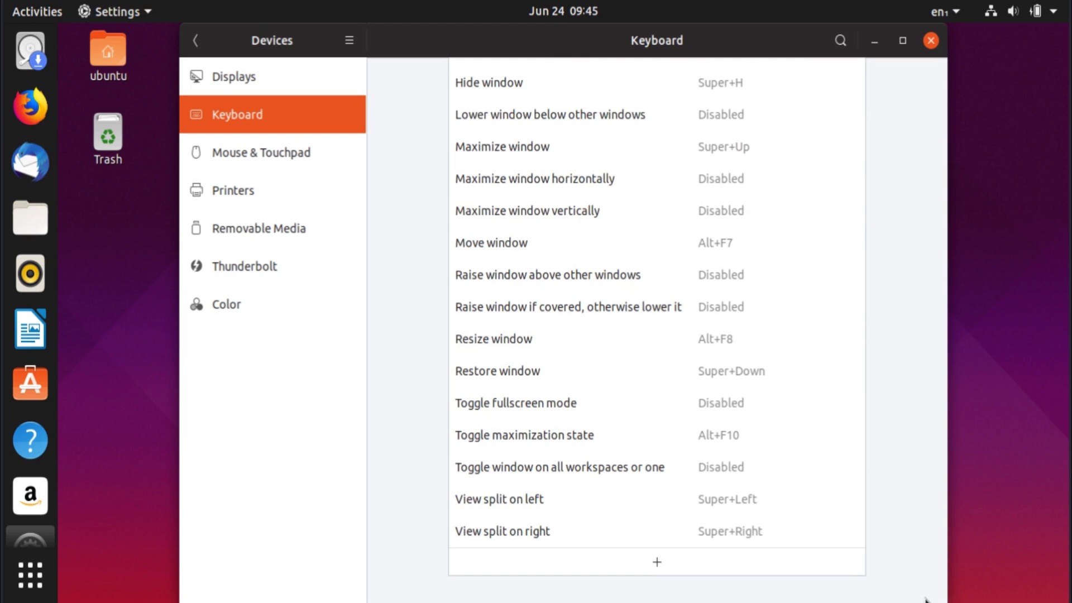
drag(943, 575, 917, 392)
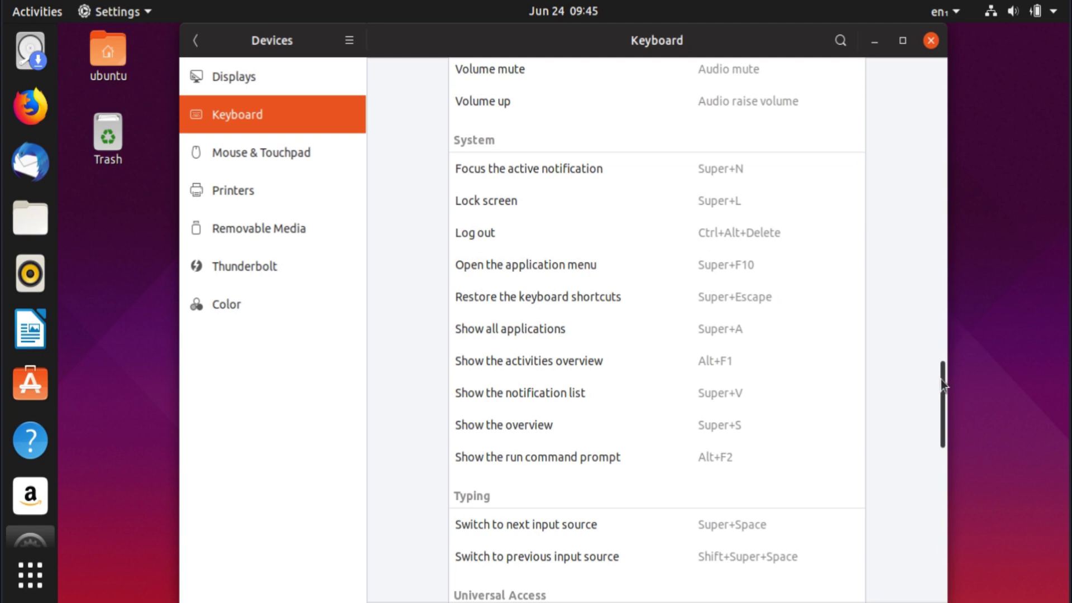
drag(943, 384, 915, 514)
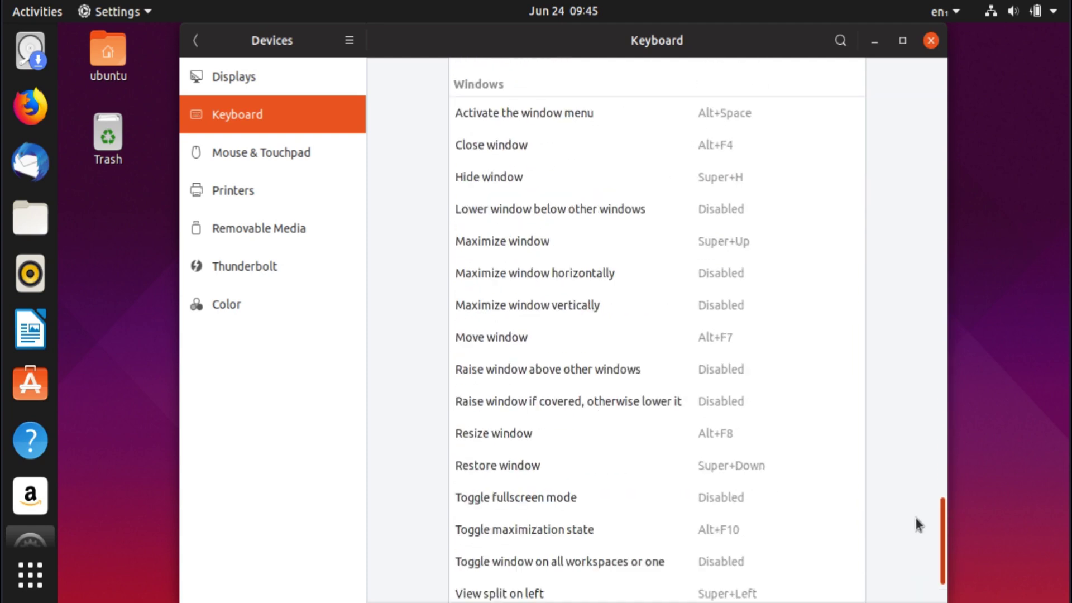
scroll(915, 517, down, 3)
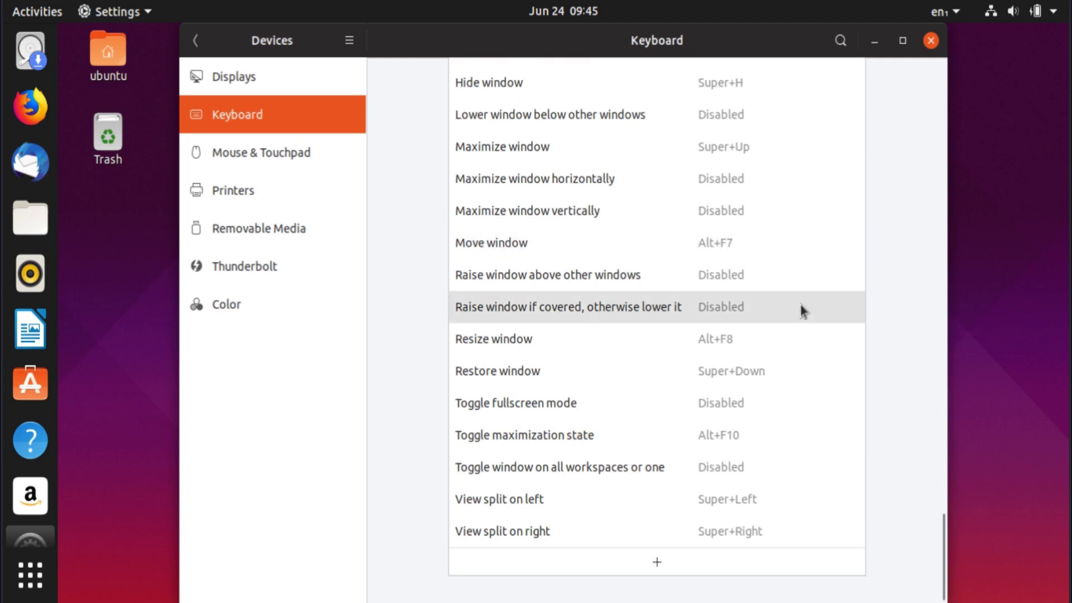
key(super+h)
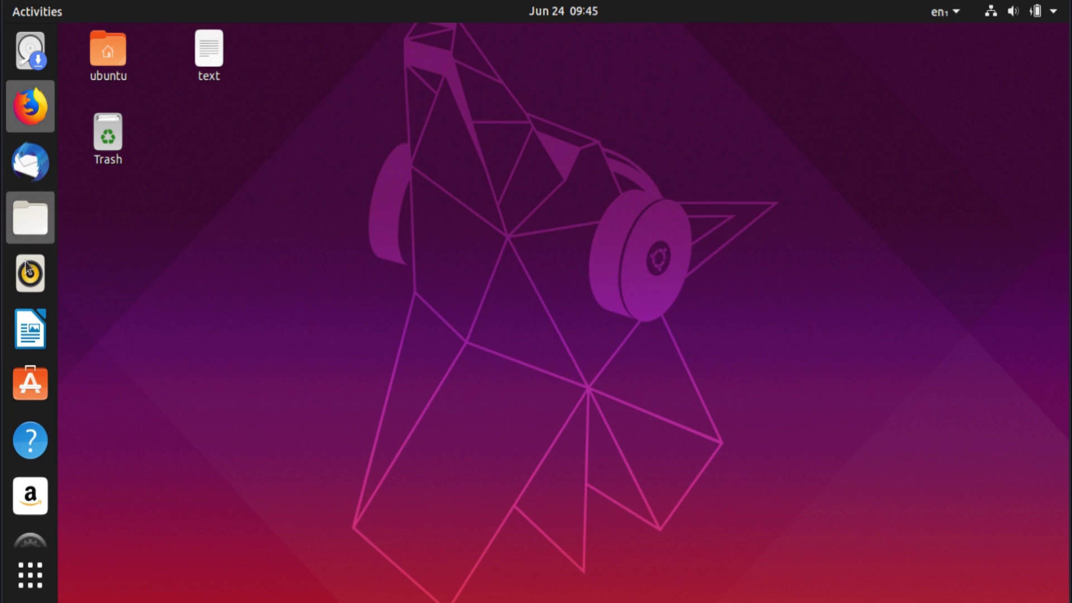
click(29, 498)
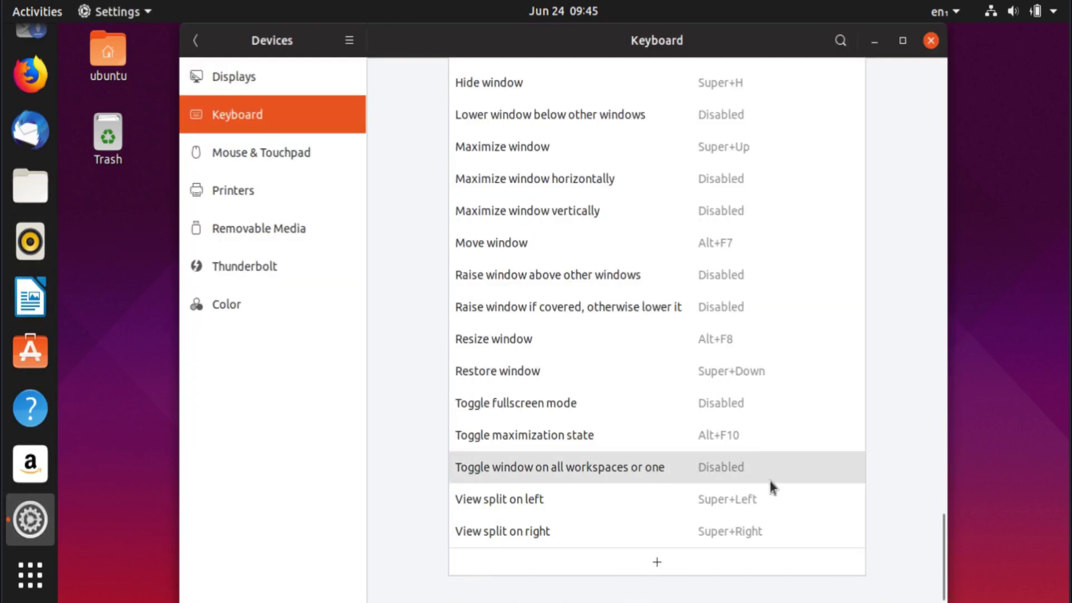
Step: Add a custom keyboard shortcut named Firefox that runs the command firefox and is assigned to Alt+F
click(748, 564)
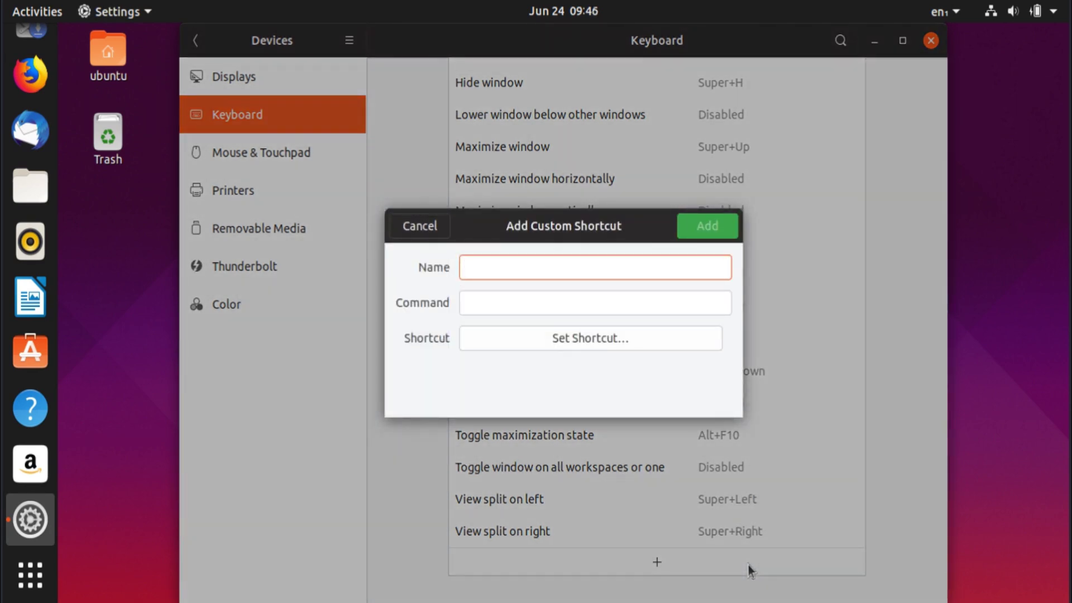
text(Firefox)
click(508, 303)
text(firefox)
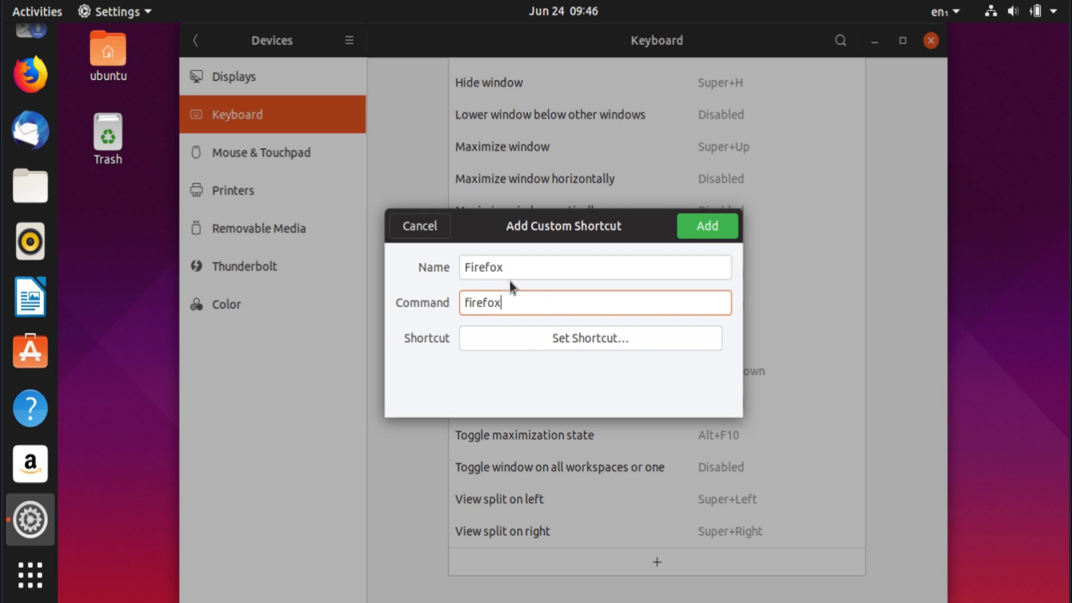
click(517, 341)
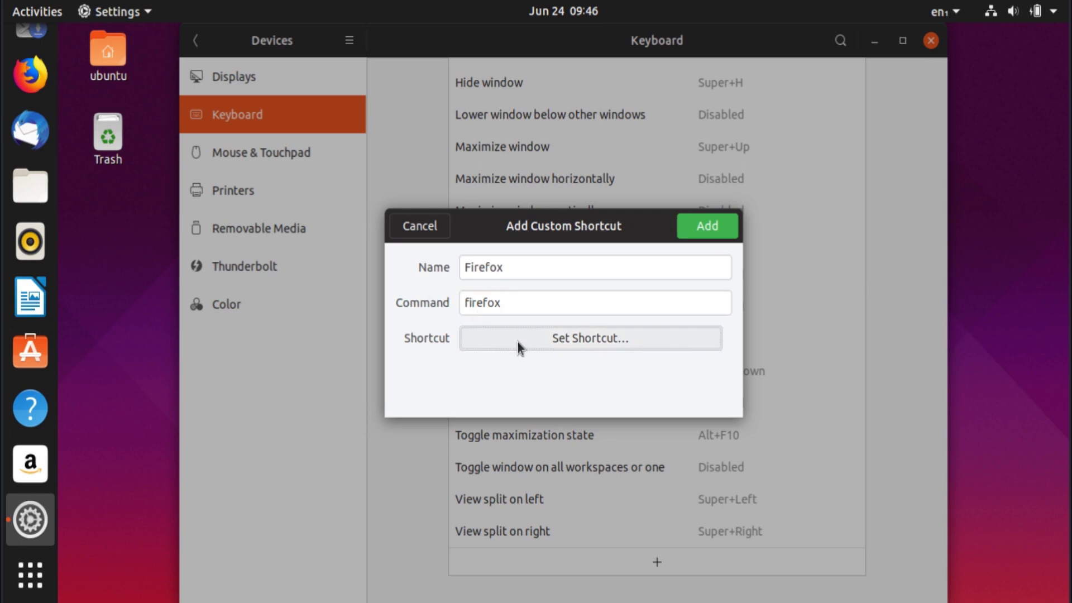
key(alt+f)
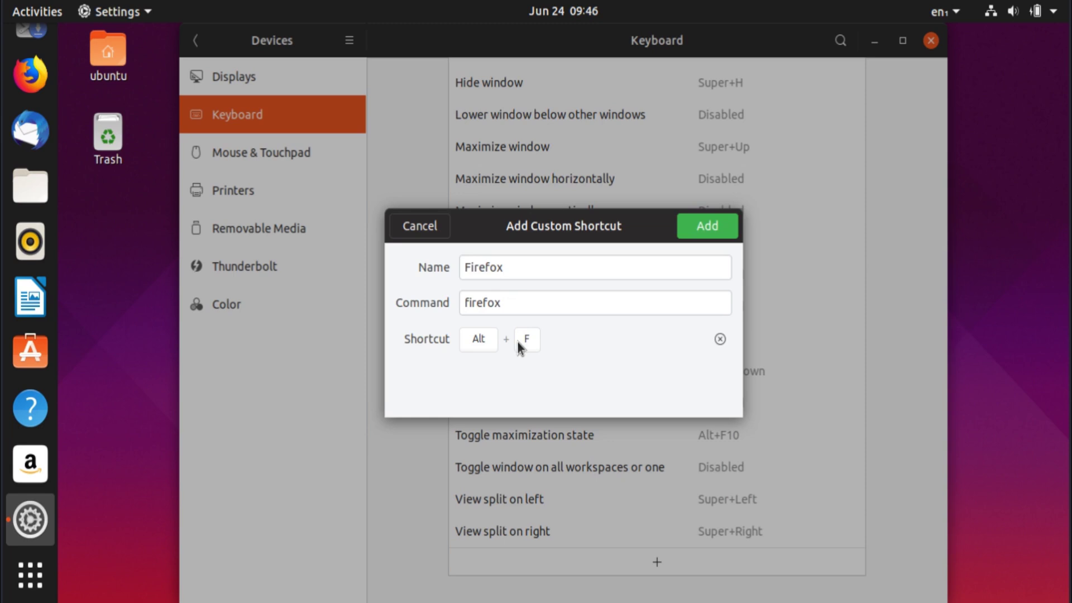
click(707, 226)
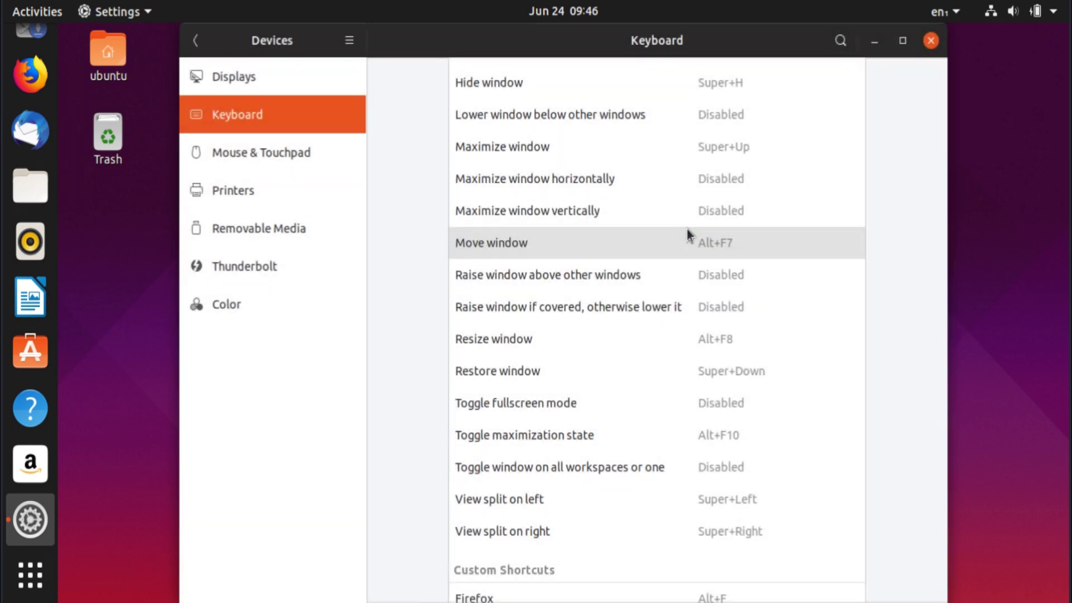
Step: Test the custom Firefox shortcut by launching the browser with it, and close both the Firefox and Settings windows
scroll(687, 229, down, 2)
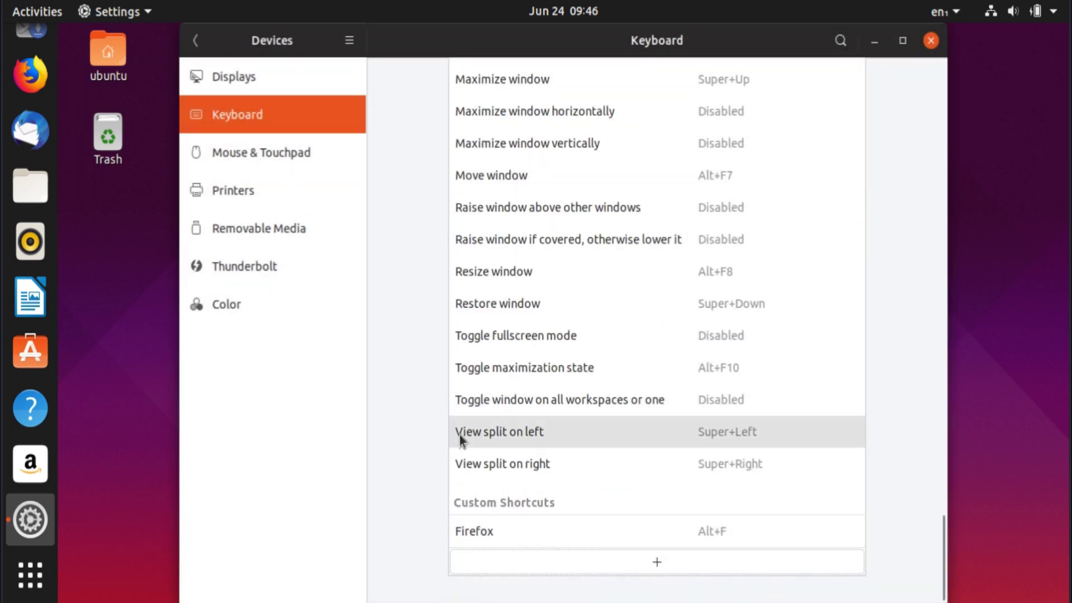
key(alt+f)
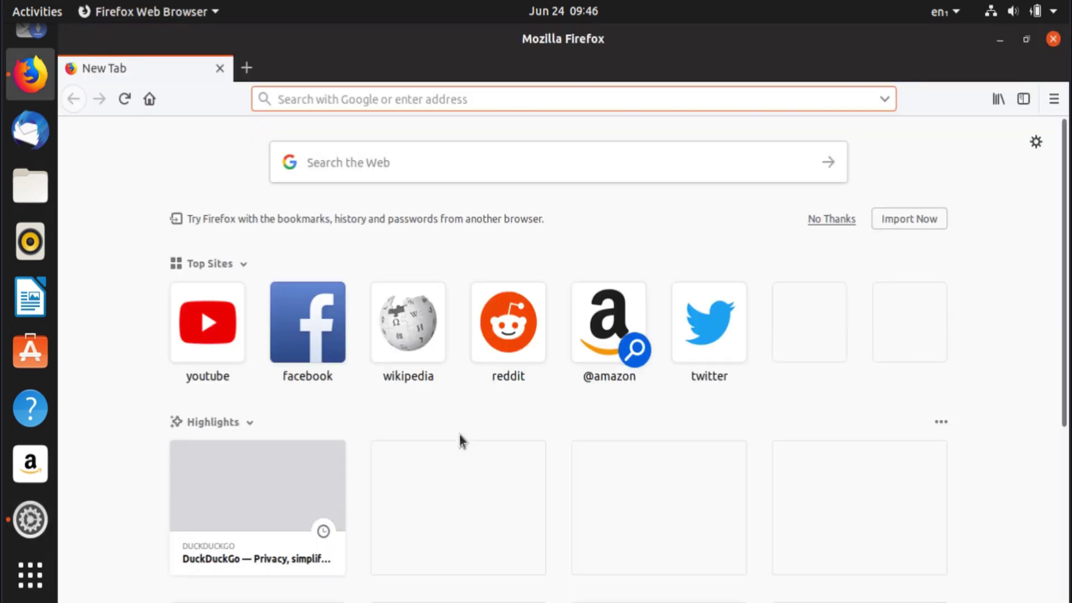
key(alt+F4)
key(alt+F4)
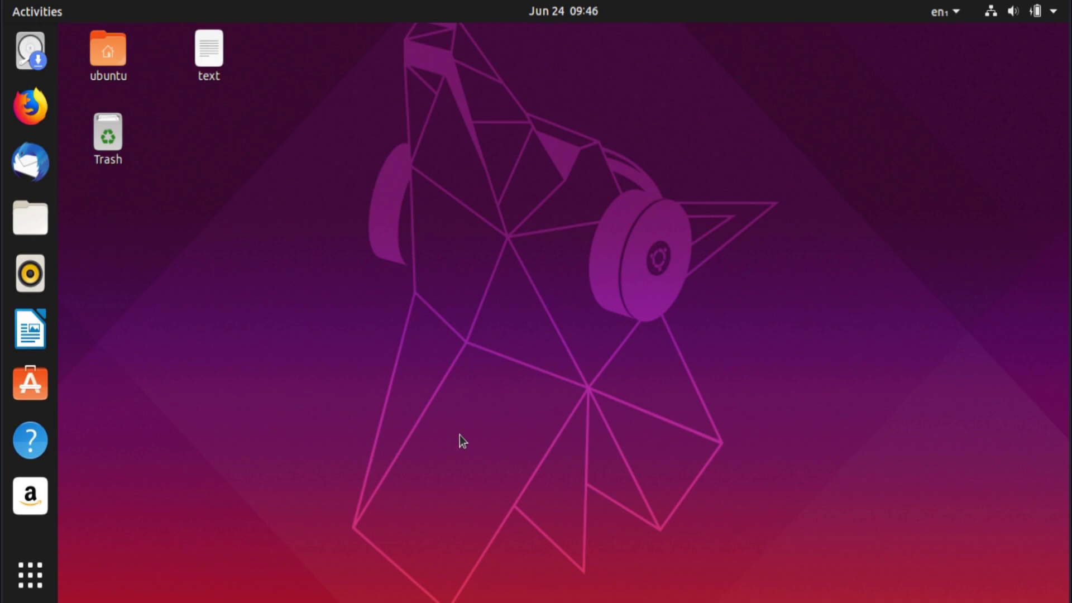
Step: Delete the text file from the desktop, and quit the Firefox window
drag(287, 223, 203, 80)
key(Delete)
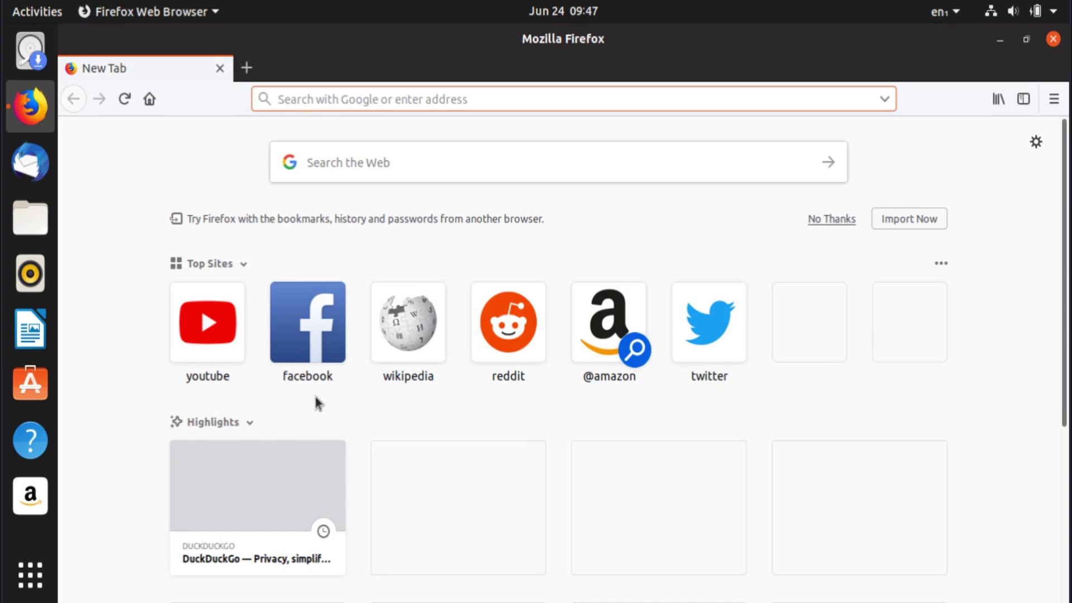
key(ctrl+q)
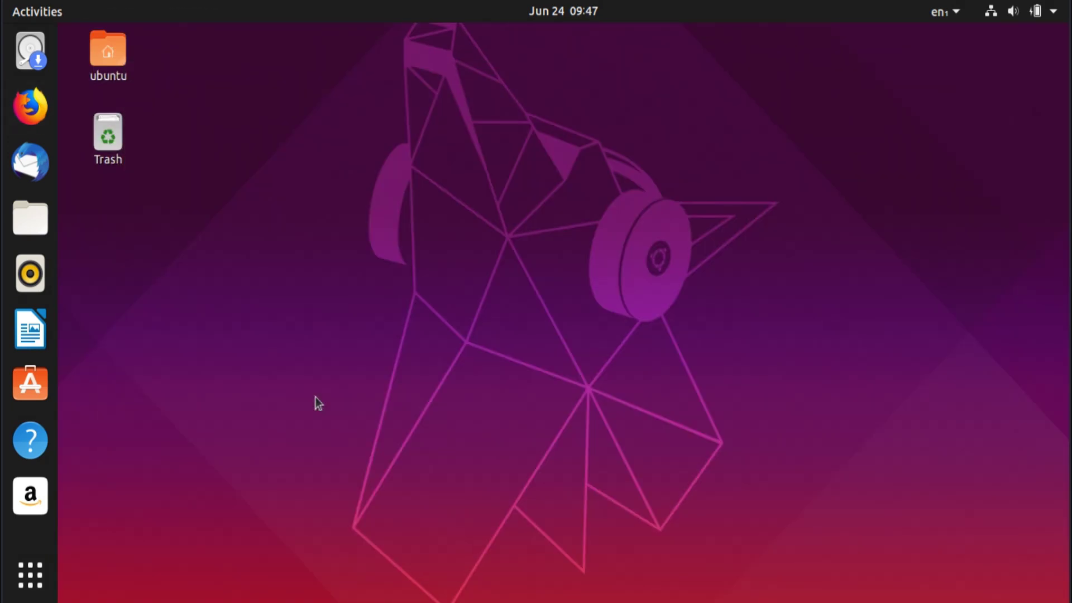
Step: Open the ubuntu home folder from the desktop
key(super)
double_click(121, 89)
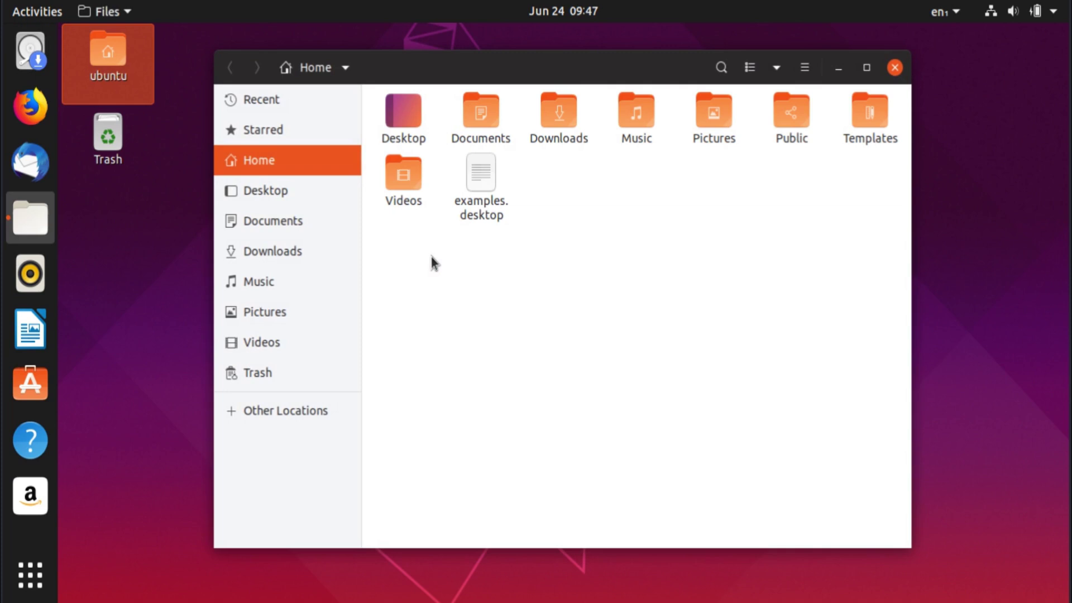
Step: Try the window switcher with the Home folder open, and move that folder window slightly right across the desktop
key(alt+Tab)
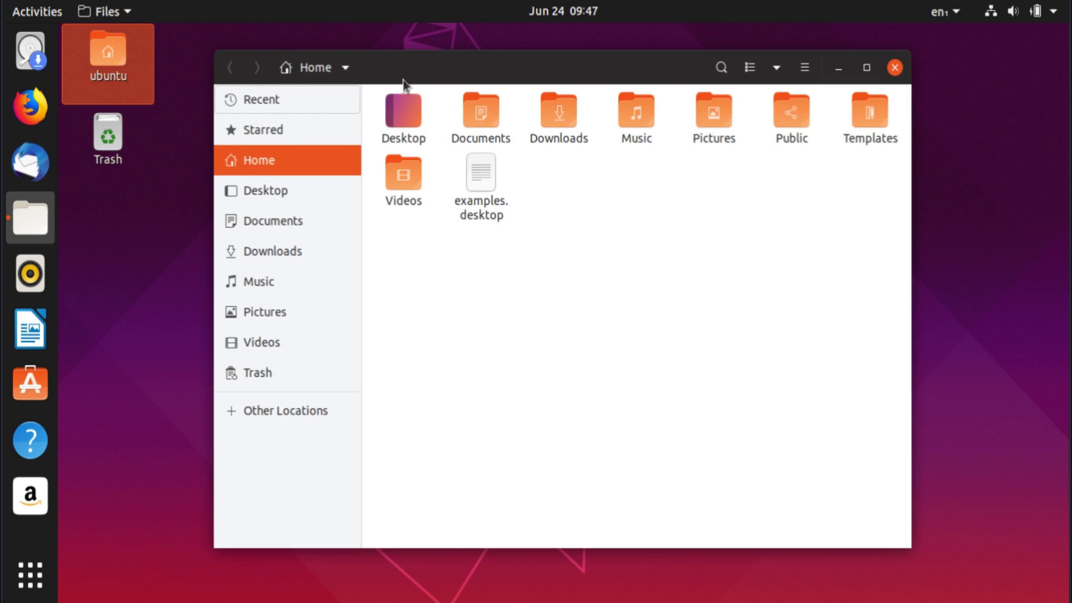
drag(399, 66, 443, 67)
click(237, 145)
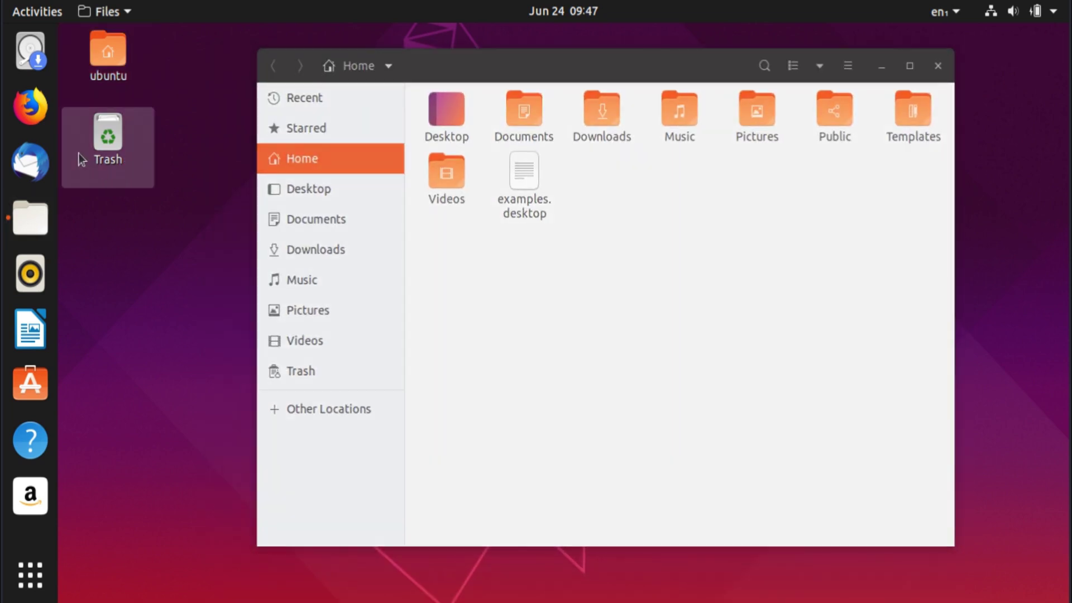
Step: Launch Firefox and switch back and forth between its window and the Home folder window
click(45, 109)
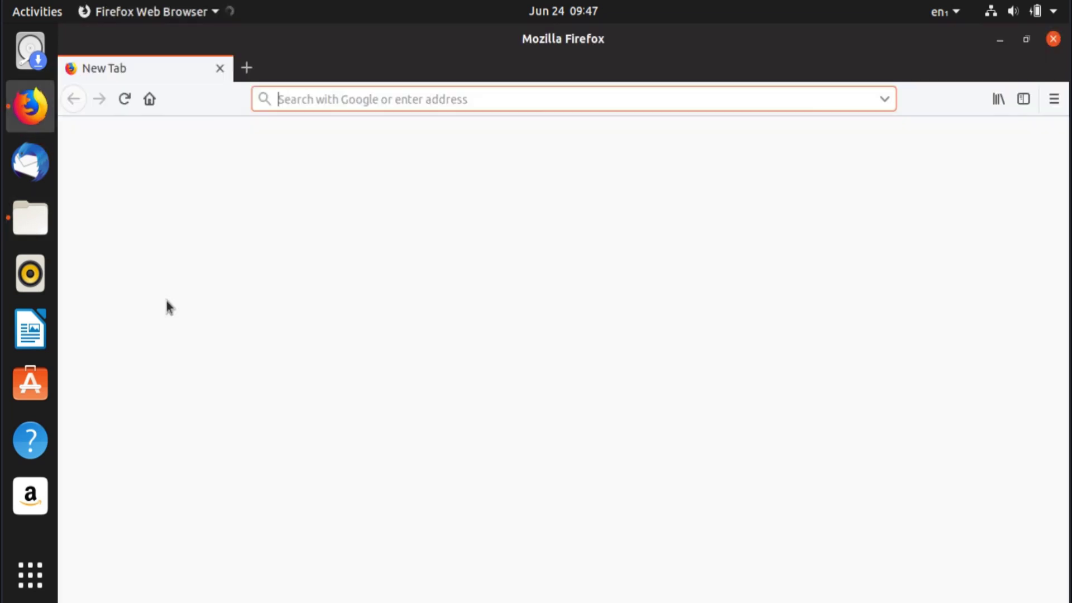
key(alt+Tab)
key(alt+Tab)
key(alt+Tab)
key(alt+Tab)
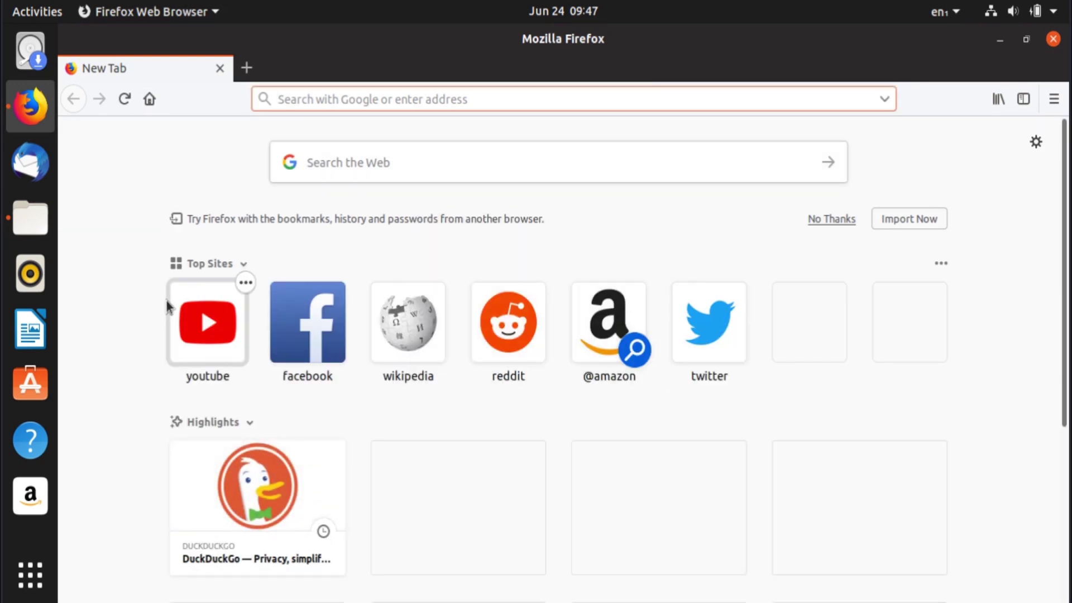
Step: Reveal and dismiss Firefox's menu bar, and close the browser and Home folder windows
key(alt)
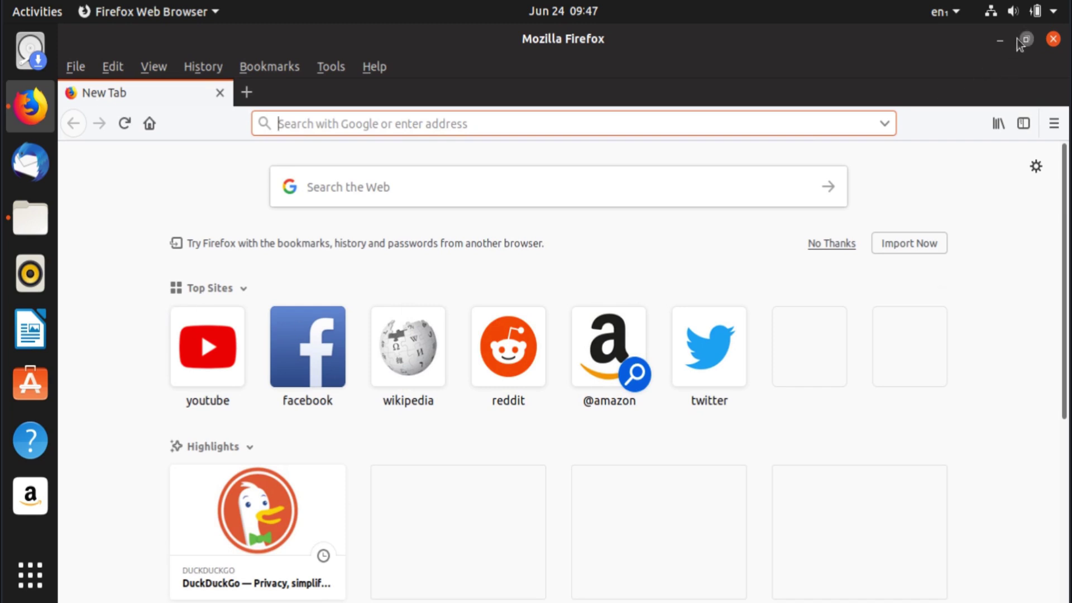
click(852, 357)
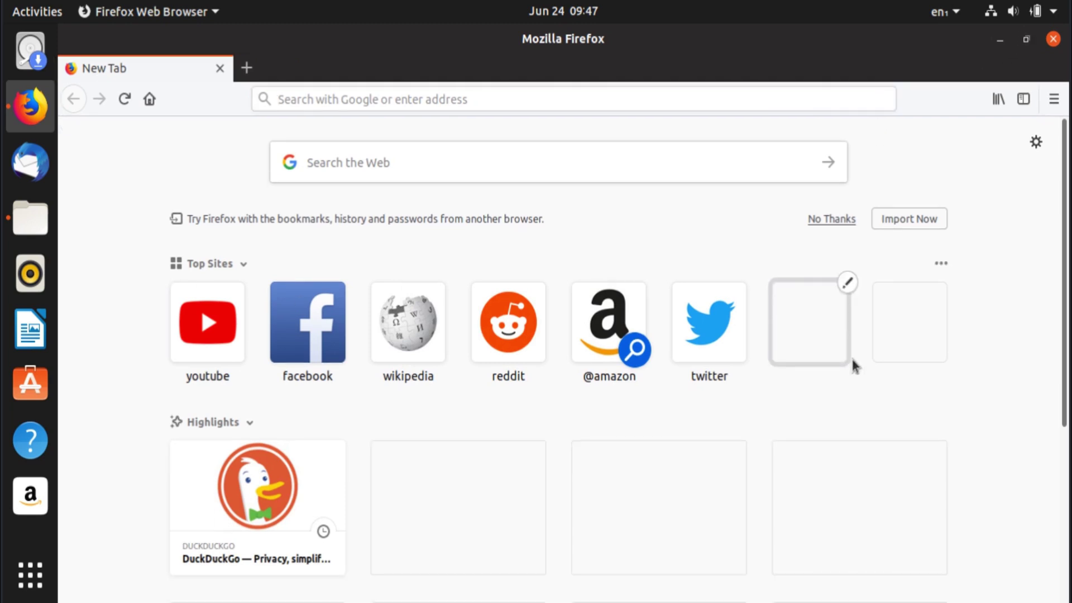
click(1053, 39)
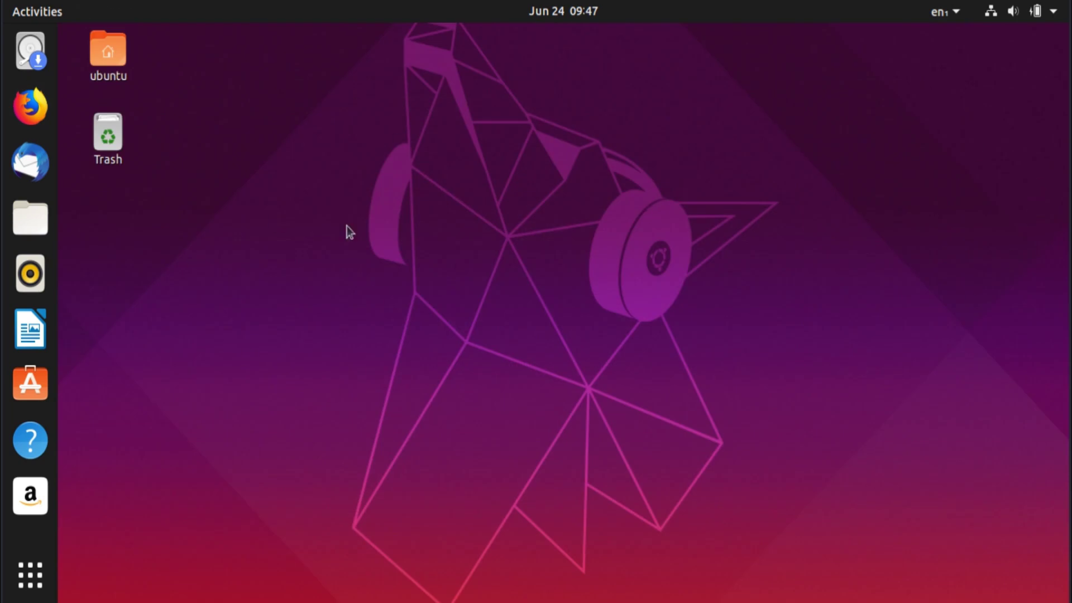